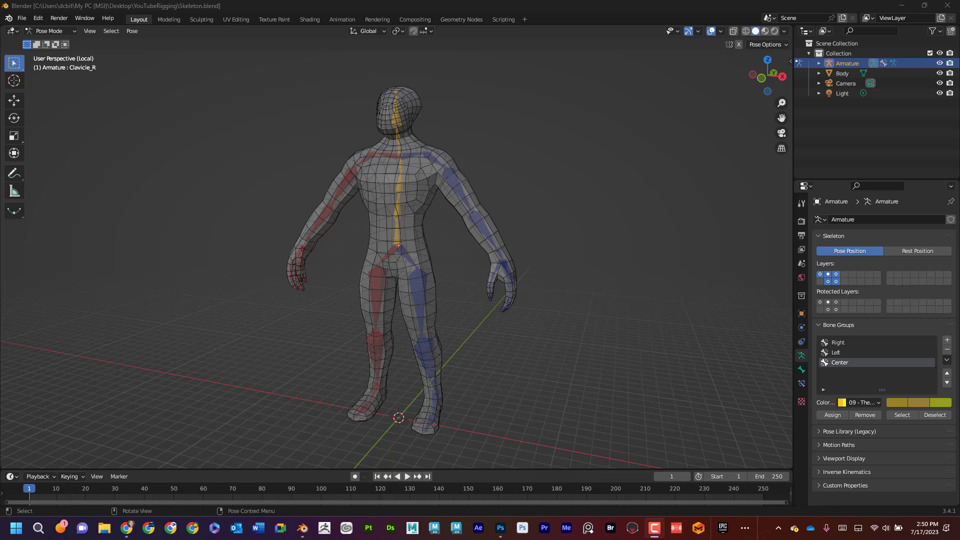
# Hide the Body mesh in the viewport while keeping the camera shown
pyautogui.click(939, 83)
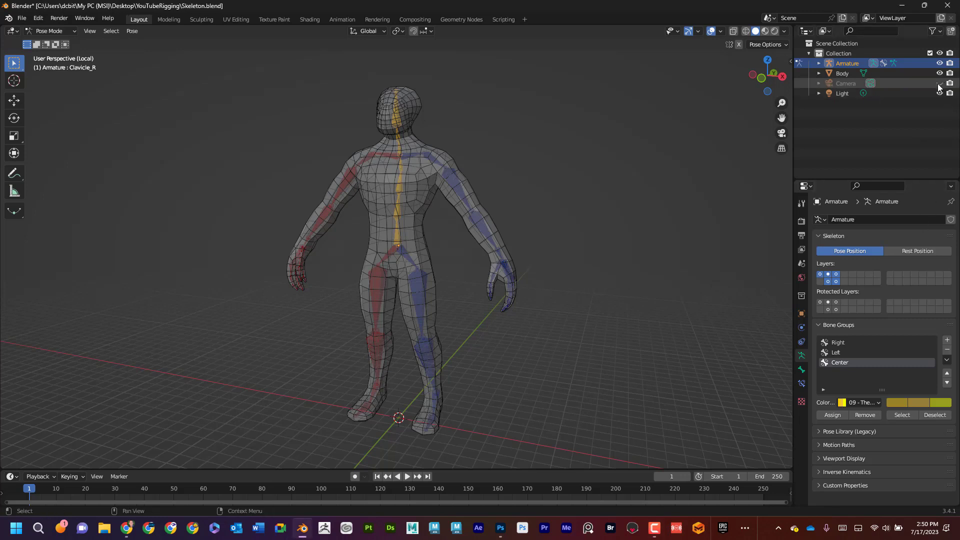
pyautogui.click(940, 84)
pyautogui.click(939, 73)
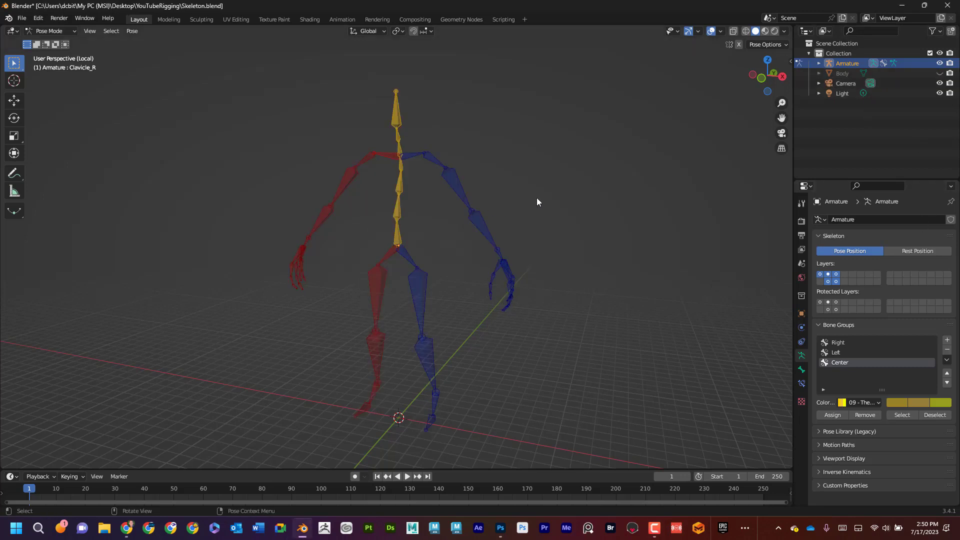
# Select all red right-side arm and leg bones of the armature and delete them in Edit Mode
pyautogui.moveTo(483, 175); pyautogui.dragTo(502, 176, button='middle')
pyautogui.moveTo(176, 144); pyautogui.dragTo(376, 444)
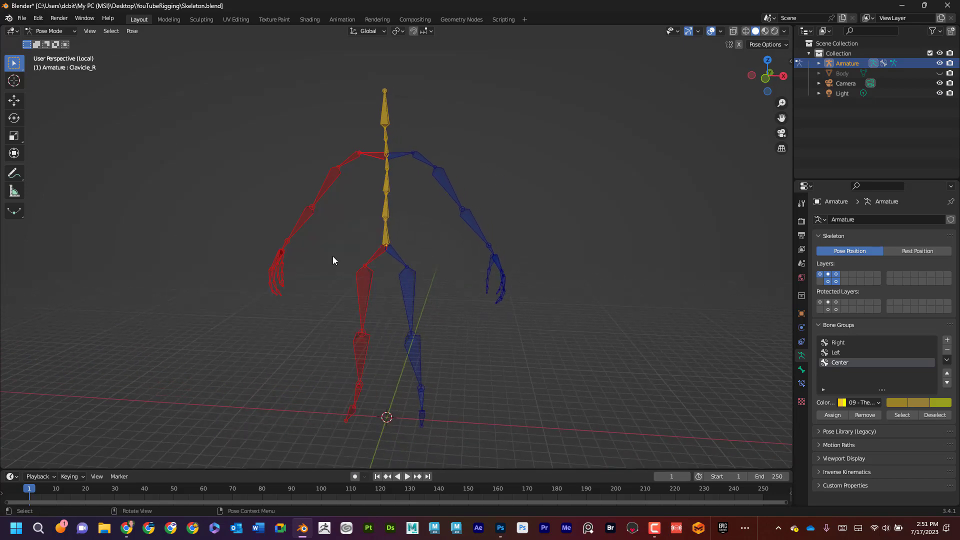
pyautogui.click(44, 30)
pyautogui.click(53, 50)
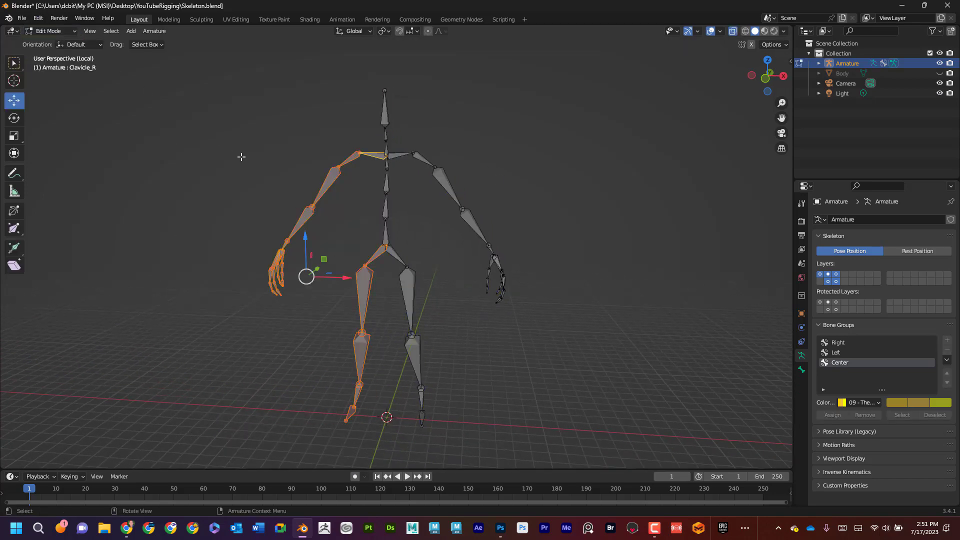
pyautogui.press('x')
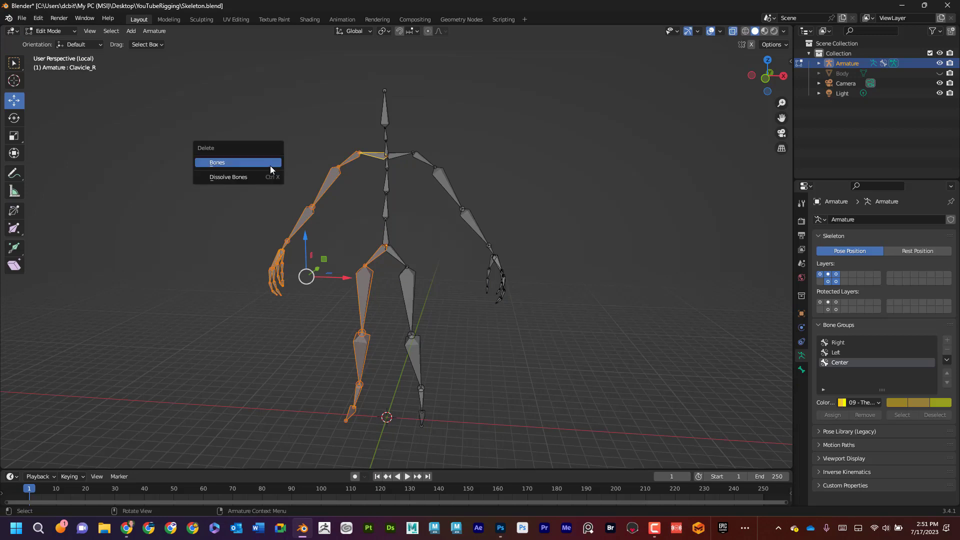
pyautogui.click(270, 166)
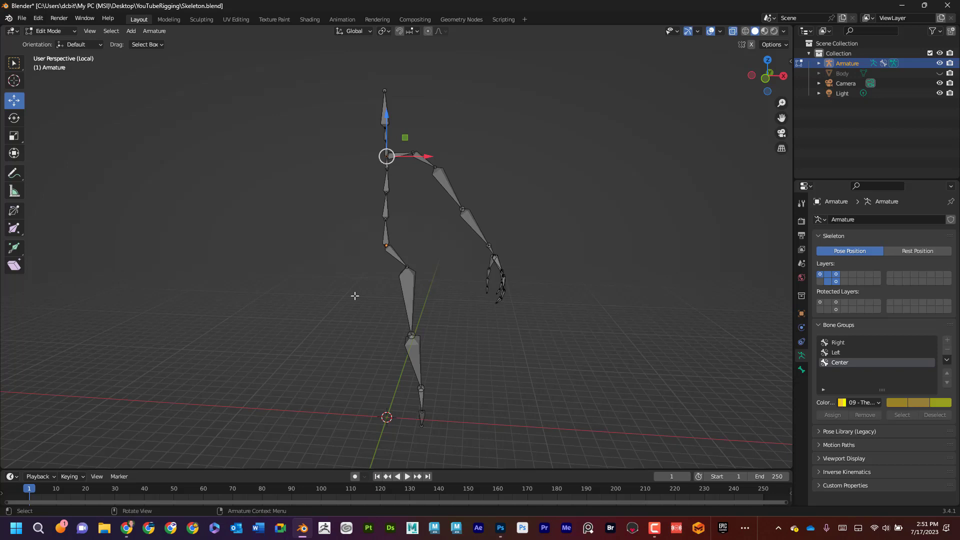
# In the right orthographic view, extrude a bone about 28 m forward along Y from the left knee joint
pyautogui.moveTo(268, 302); pyautogui.dragTo(209, 284, button='middle')
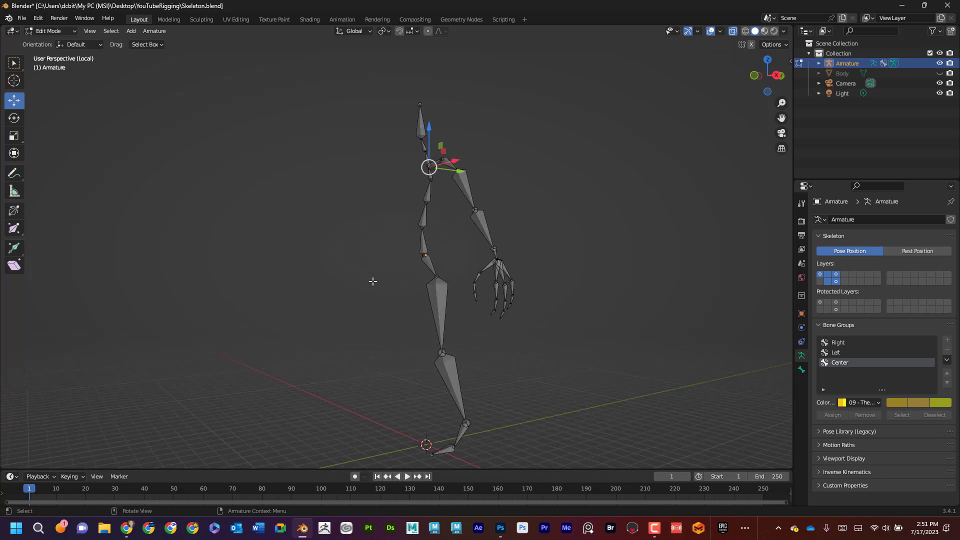
pyautogui.press('KP_3')
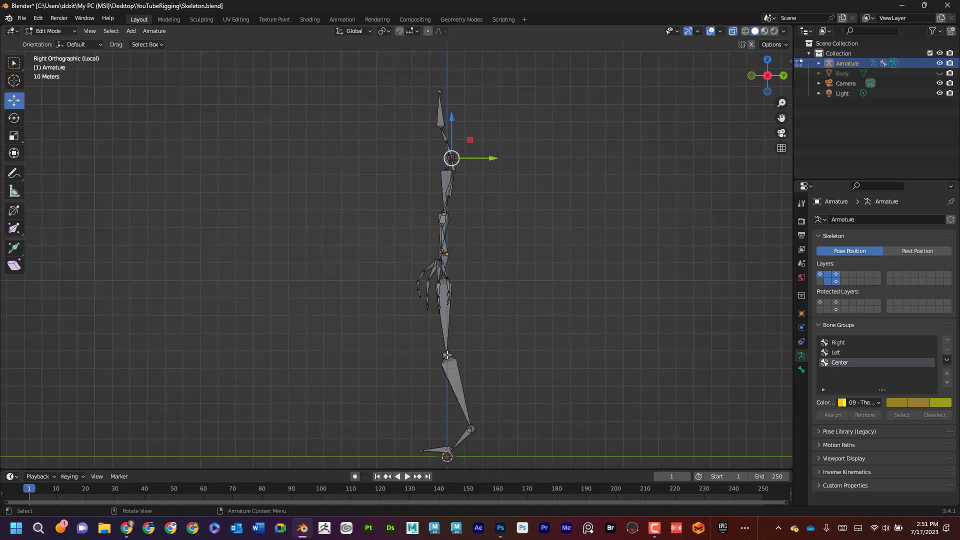
pyautogui.click(448, 356)
pyautogui.keyDown('shift'); pyautogui.moveTo(558, 331); pyautogui.dragTo(555, 264, button='middle'); pyautogui.keyUp('shift')
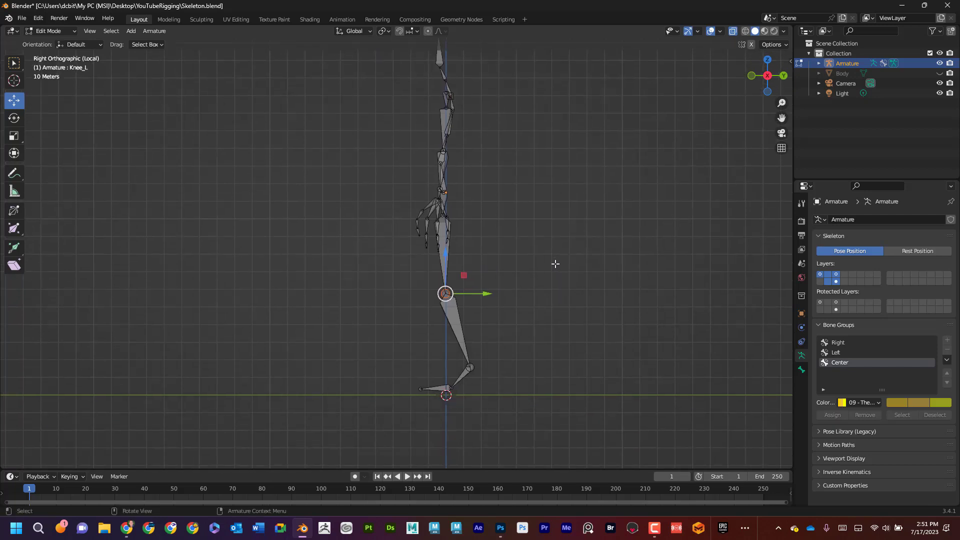
pyautogui.press('e')
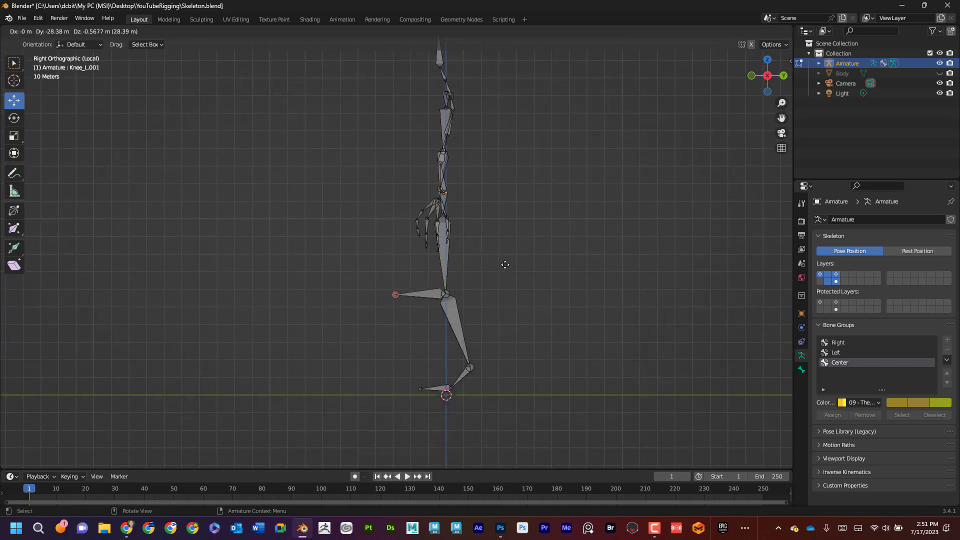
pyautogui.press('y')
pyautogui.click(505, 265)
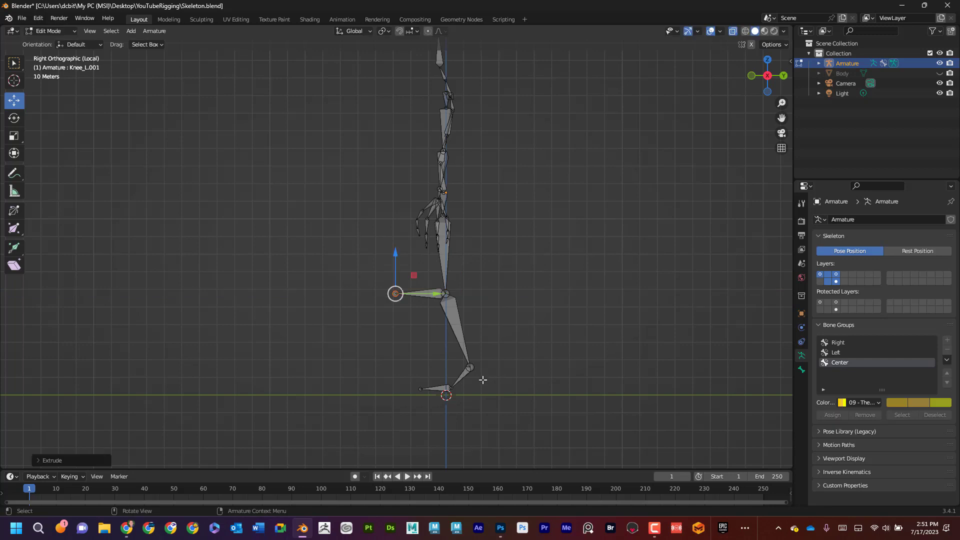
# Extrude a bone about 31 m backward along Y from the left ankle joint
pyautogui.click(470, 366)
pyautogui.press('e')
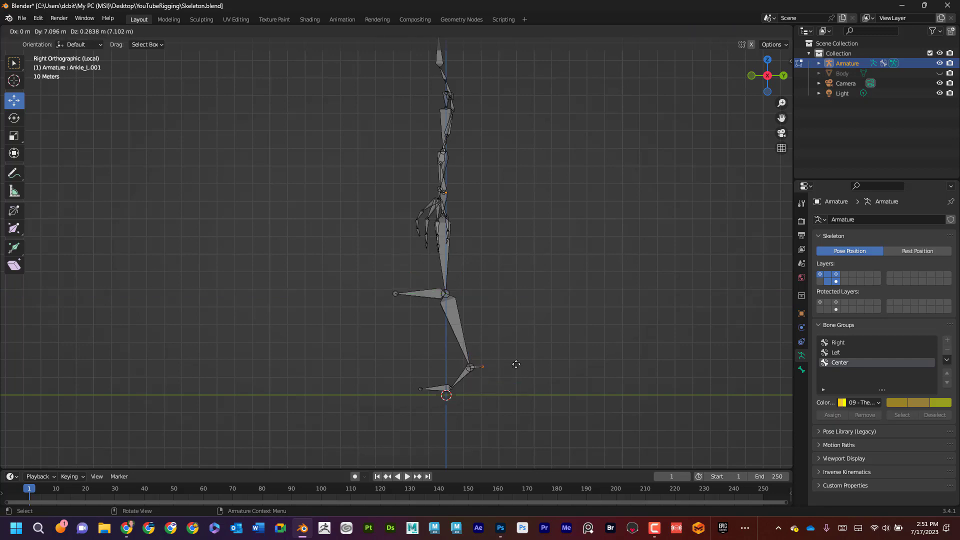
pyautogui.press('y')
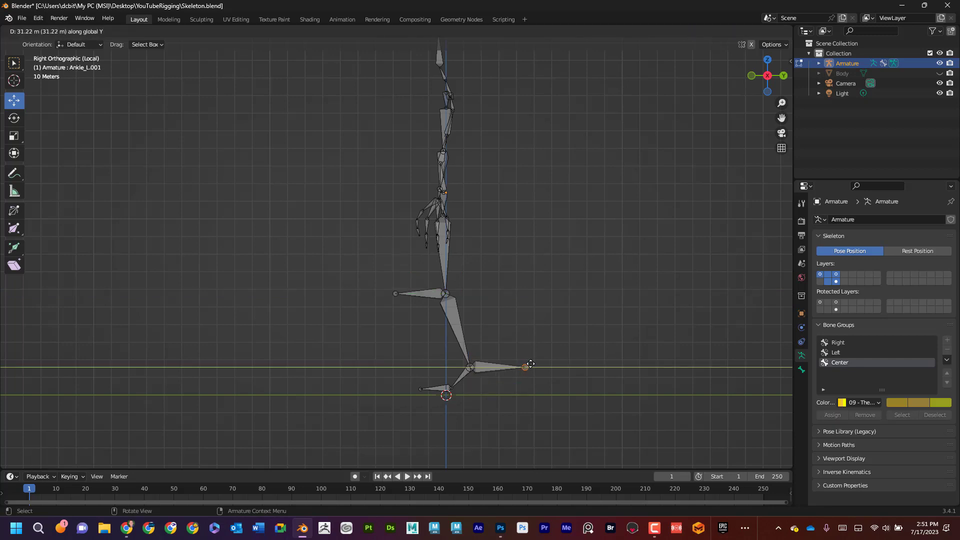
pyautogui.click(525, 367)
# Rename the bone extruded from the left knee as Knee_Aim_L
pyautogui.click(429, 296)
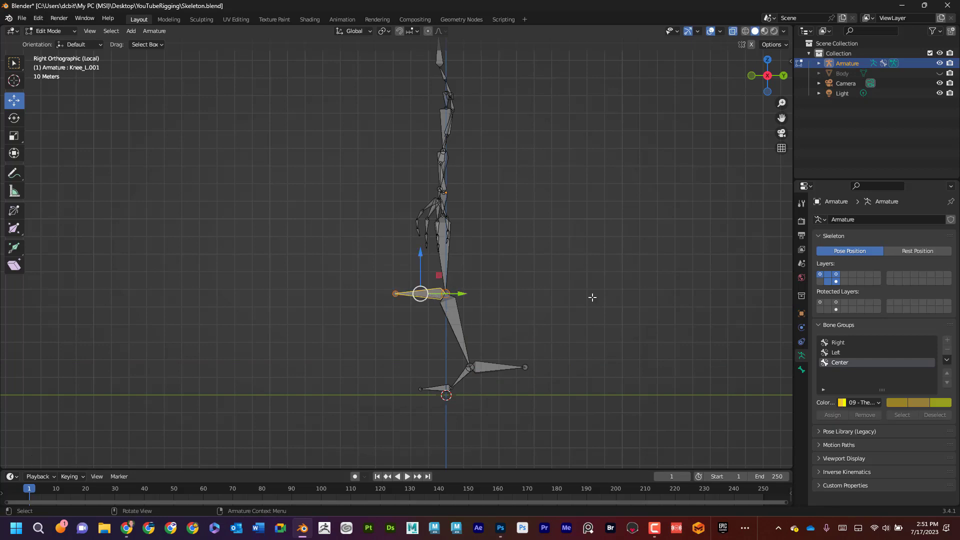
pyautogui.click(802, 370)
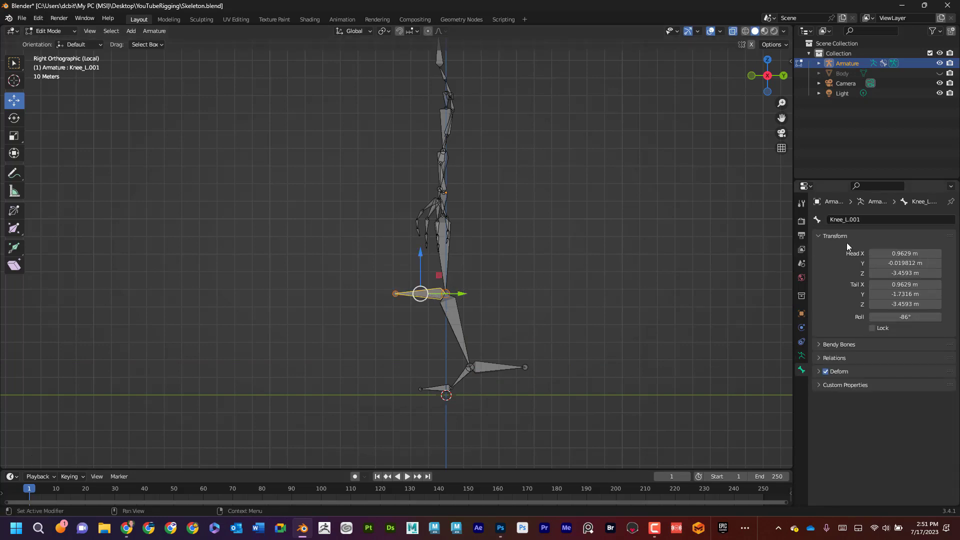
pyautogui.click(860, 220)
pyautogui.write('Knee_Aim_L')
pyautogui.press('Return')
# Rename the bone extruded from the left ankle as Heel_IK_L
pyautogui.click(486, 366)
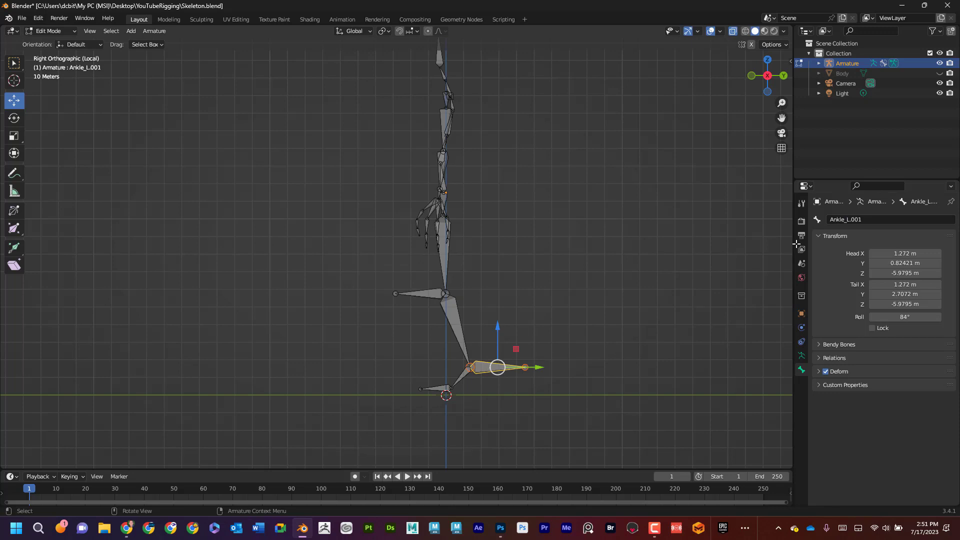
pyautogui.doubleClick(858, 219)
pyautogui.write('Heel_IK')
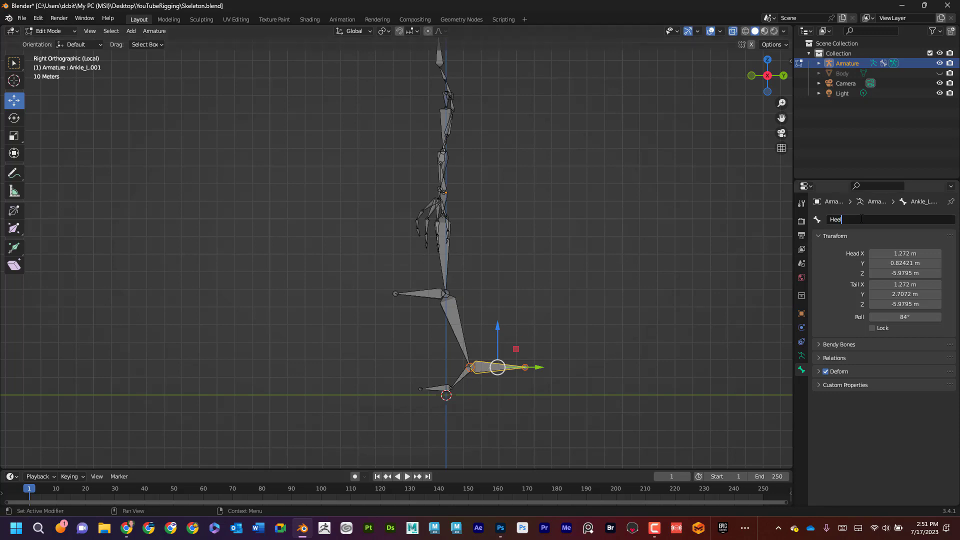
pyautogui.write('_L')
pyautogui.press('Return')
# Clear the parent of Knee_Aim_L and move the bone forward along Y, placing its head at about Y -2.62 m
pyautogui.click(431, 292)
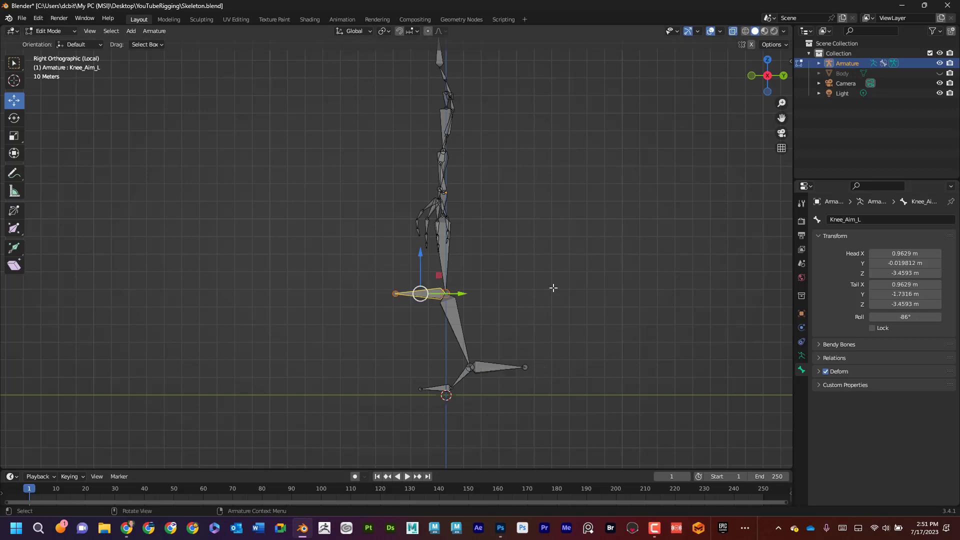
pyautogui.click(817, 356)
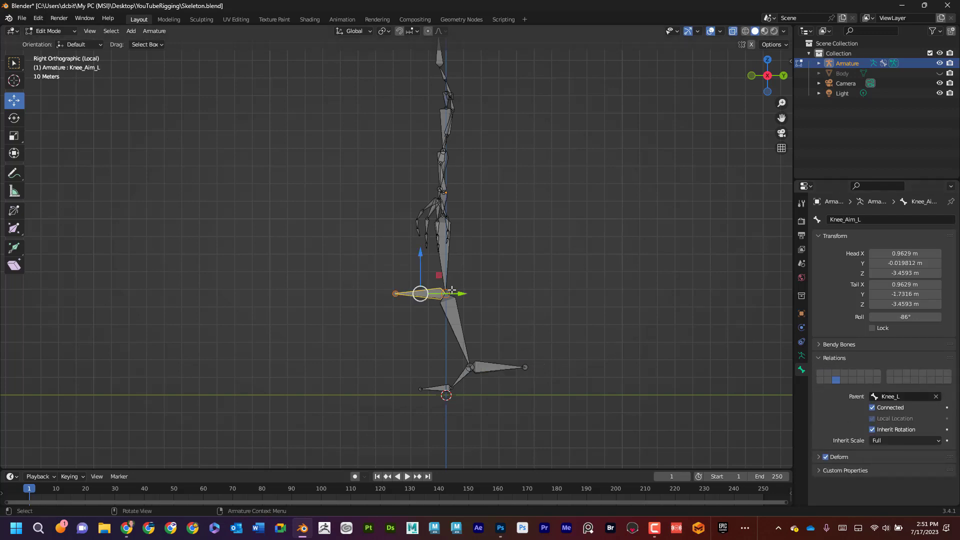
pyautogui.click(936, 400)
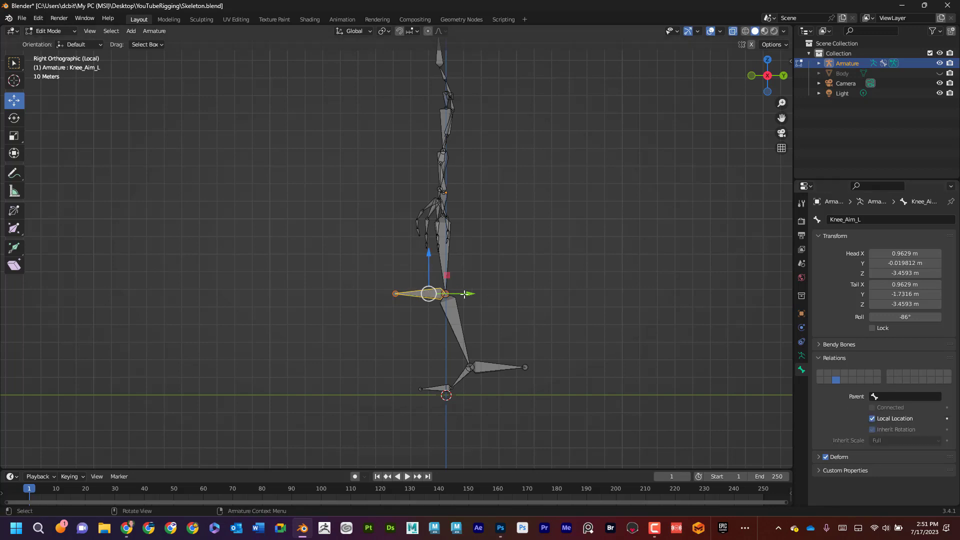
pyautogui.moveTo(467, 293); pyautogui.dragTo(412, 293)
pyautogui.hotkey('ctrl', 'z')
pyautogui.hotkey('ctrl', 'z')
pyautogui.hotkey('ctrl', 'shift', 'z')
pyautogui.moveTo(473, 293); pyautogui.dragTo(384, 290)
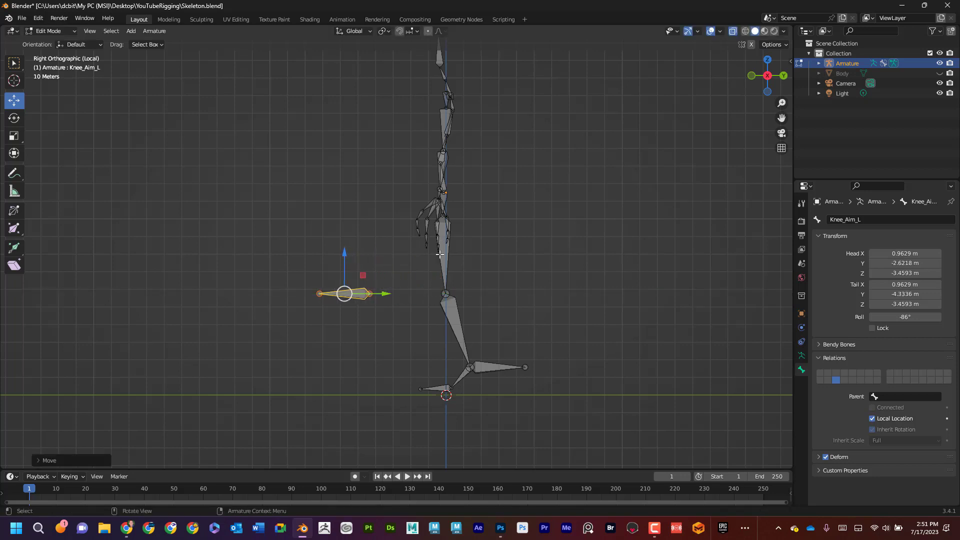
# Clear the parent of Heel_IK_L and turn off Deform for both Heel_IK_L and Knee_Aim_L
pyautogui.click(485, 369)
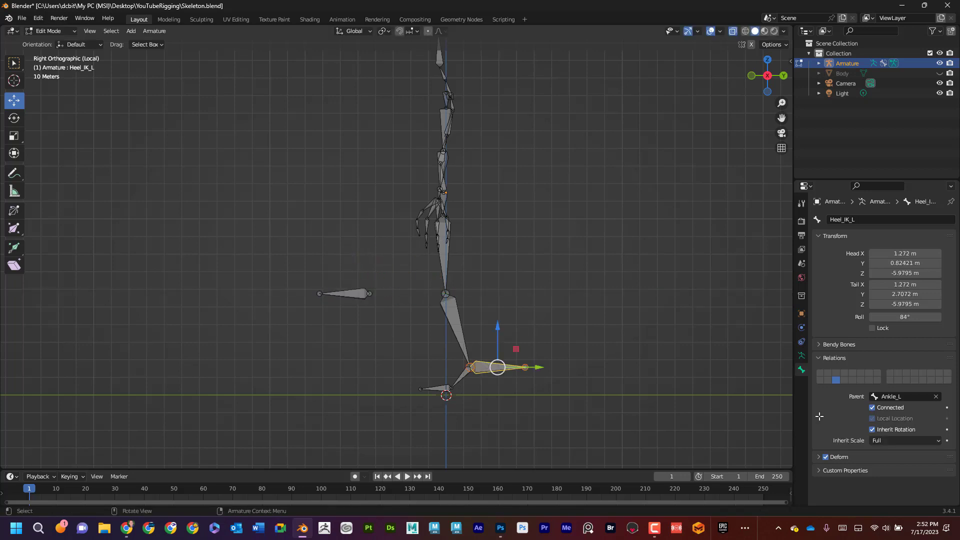
pyautogui.click(936, 397)
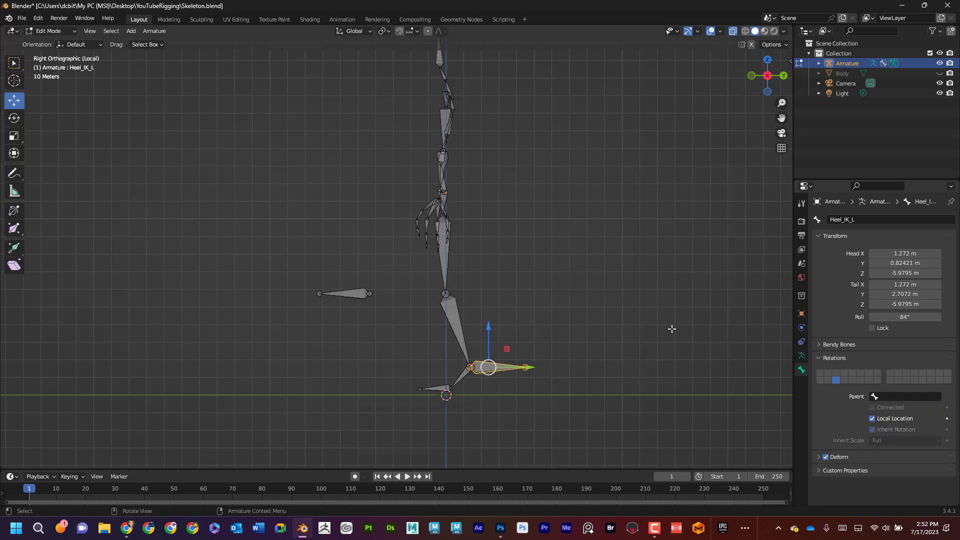
pyautogui.click(518, 372)
pyautogui.click(508, 370)
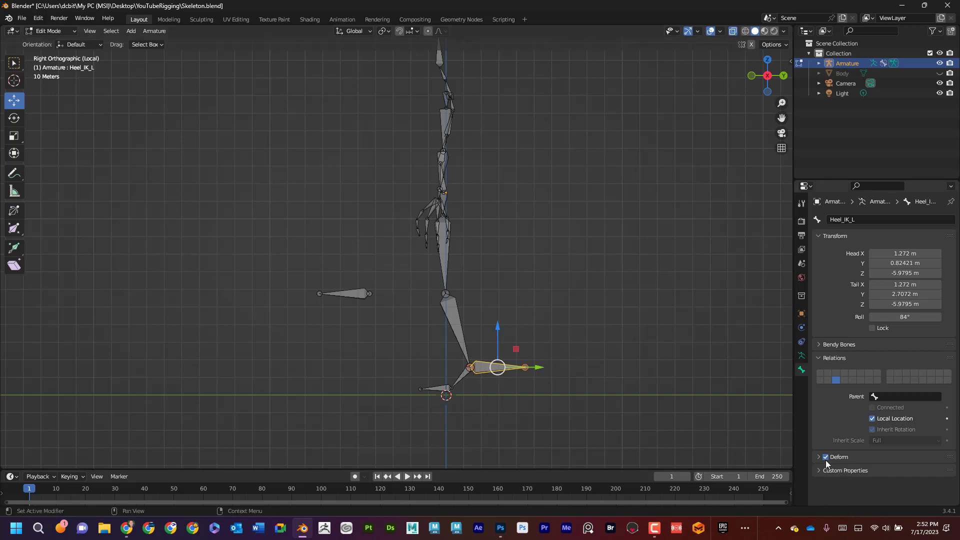
pyautogui.click(357, 294)
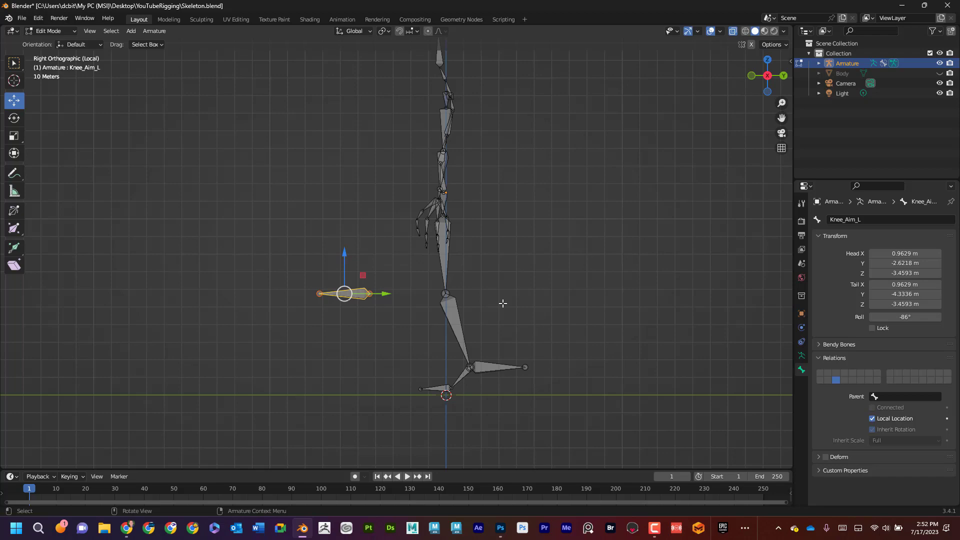
# Select the Ankle_L bone and, in Pose Mode, add an Inverse Kinematics bone constraint to it
pyautogui.moveTo(515, 265); pyautogui.dragTo(540, 281, button='middle')
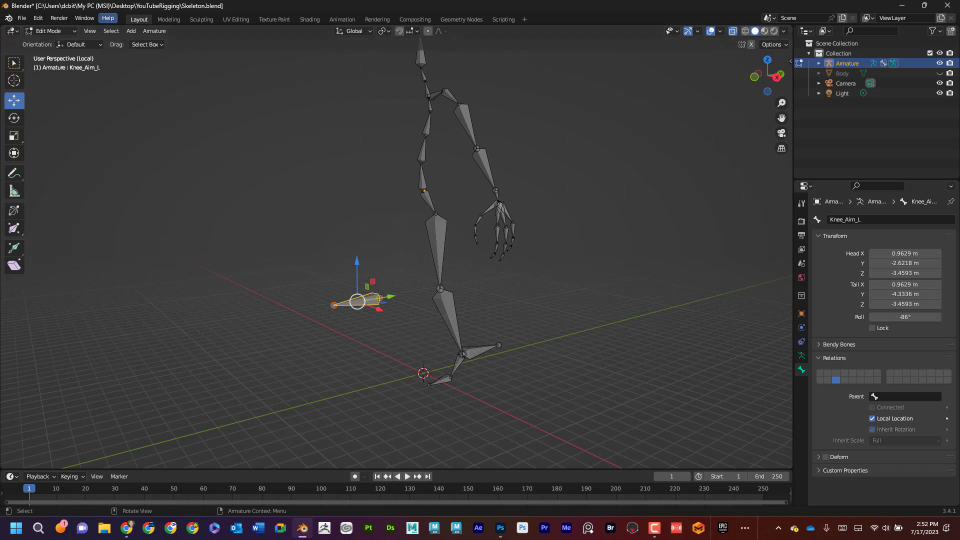
pyautogui.hotkey('alt', 'Tab')
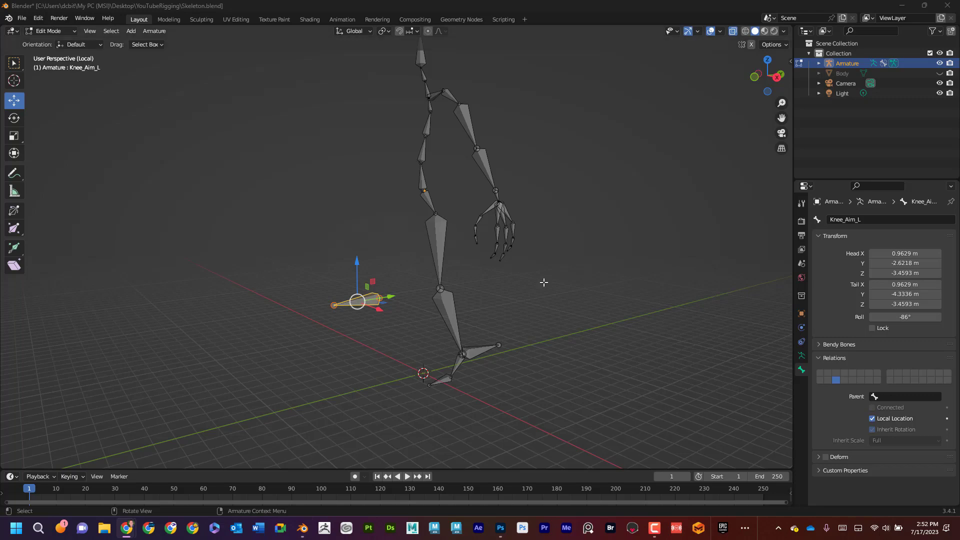
pyautogui.click(452, 322)
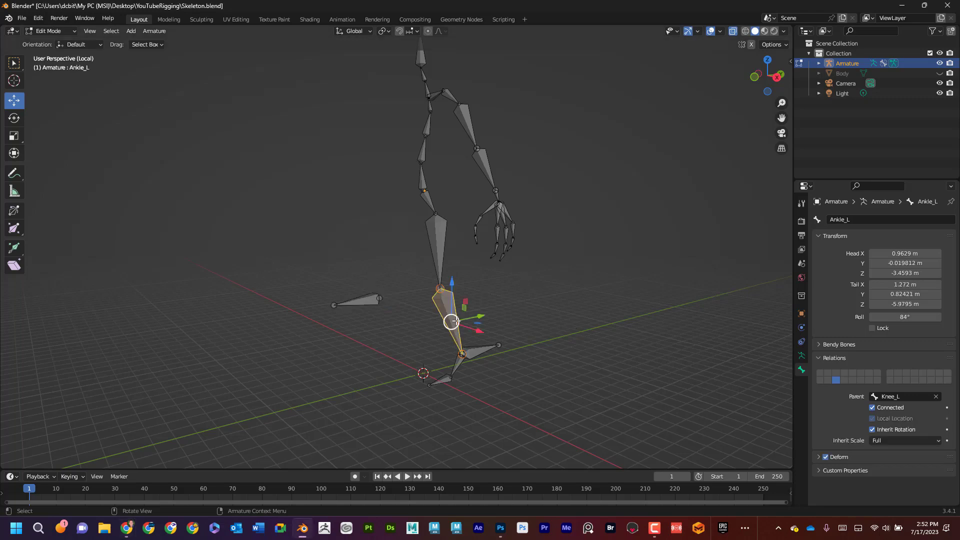
pyautogui.moveTo(452, 322); pyautogui.dragTo(478, 308, button='middle')
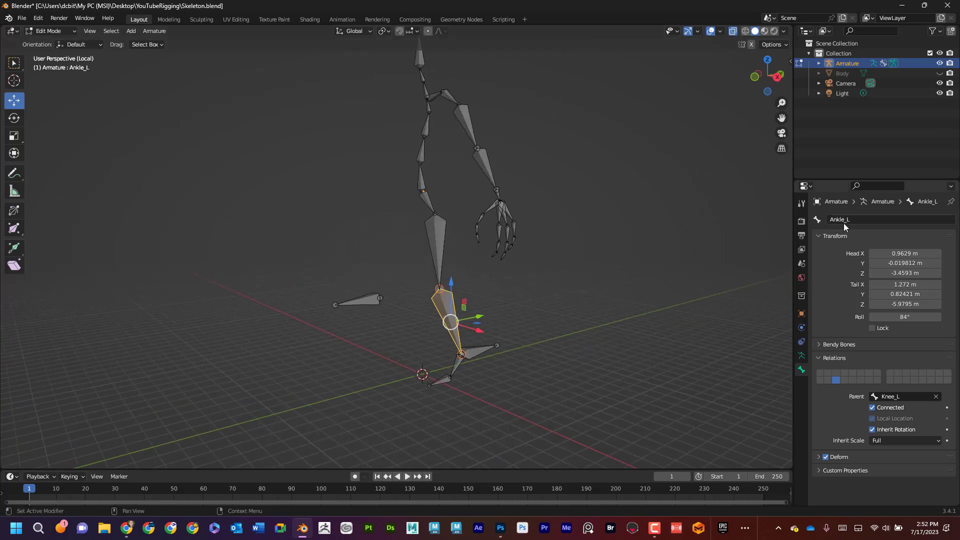
pyautogui.moveTo(579, 302); pyautogui.dragTo(551, 315, button='middle')
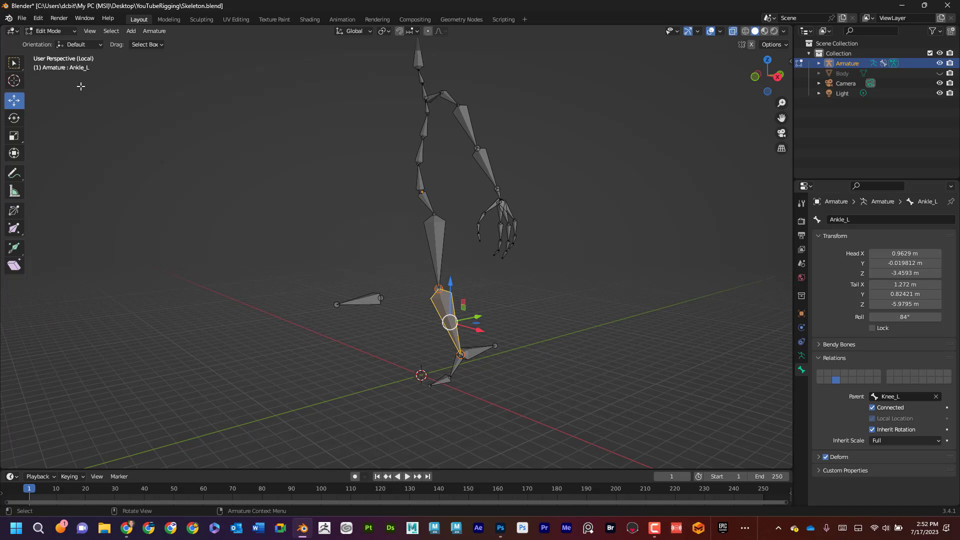
pyautogui.click(56, 31)
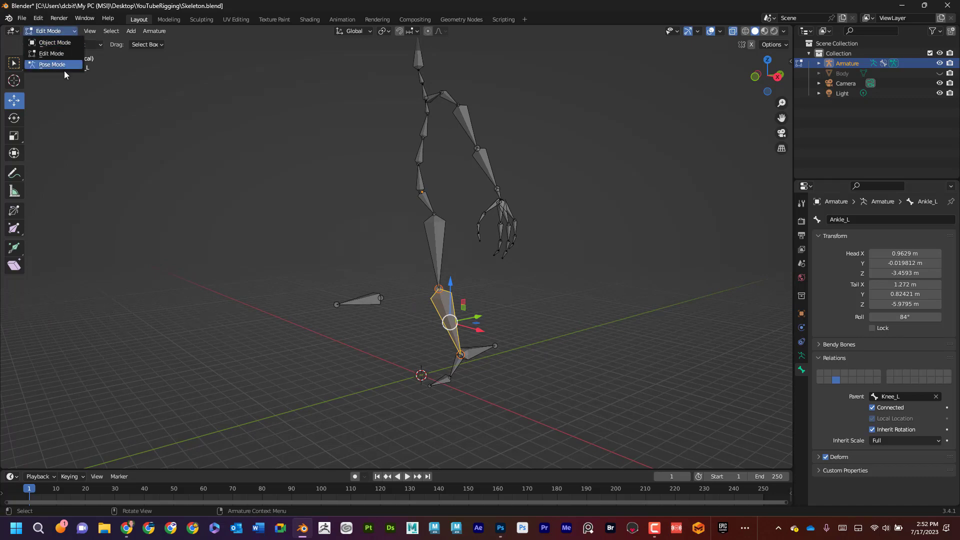
pyautogui.click(64, 64)
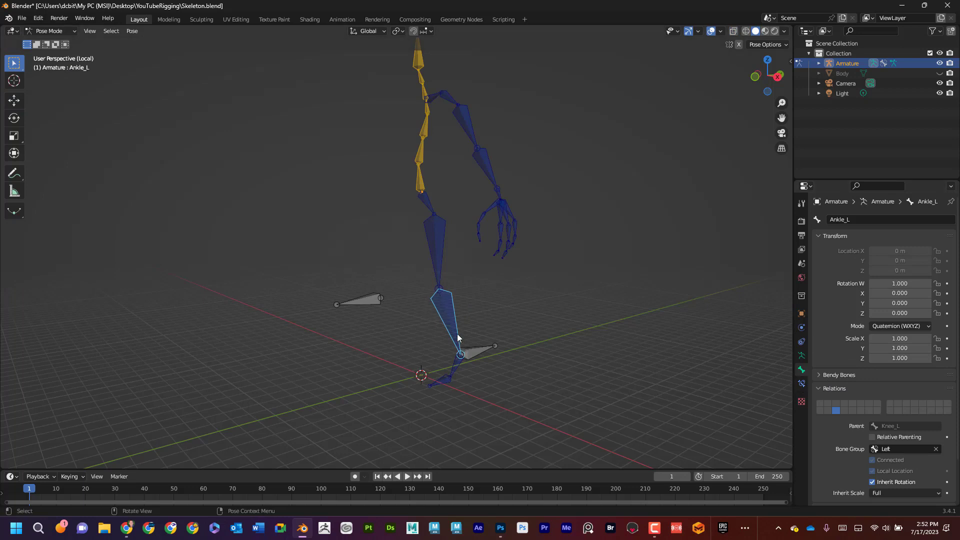
pyautogui.click(802, 383)
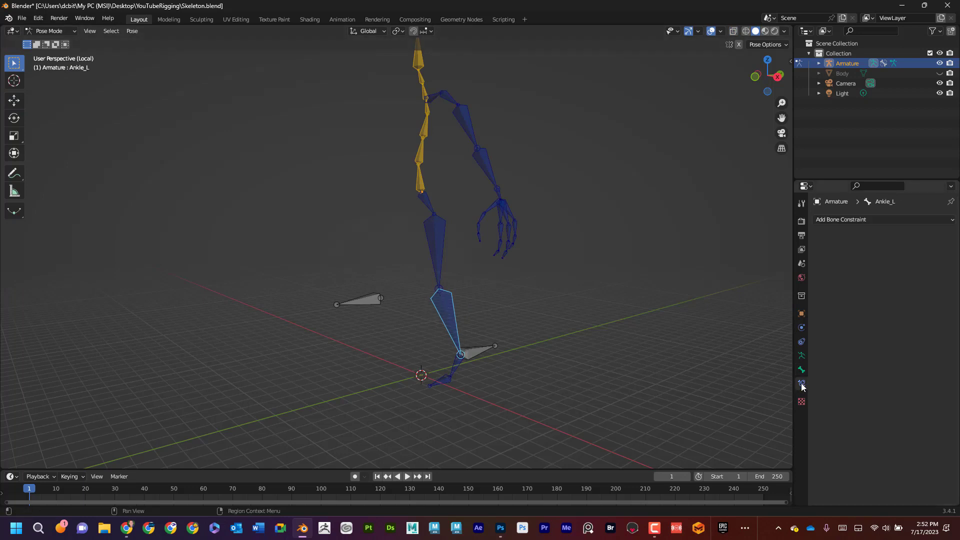
pyautogui.click(841, 221)
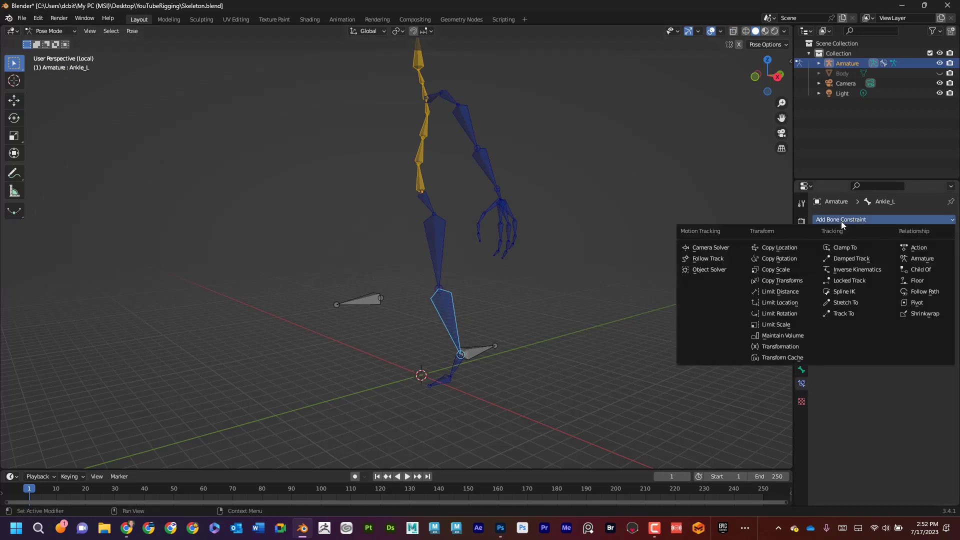
pyautogui.click(853, 273)
pyautogui.moveTo(527, 290); pyautogui.dragTo(402, 339, button='middle')
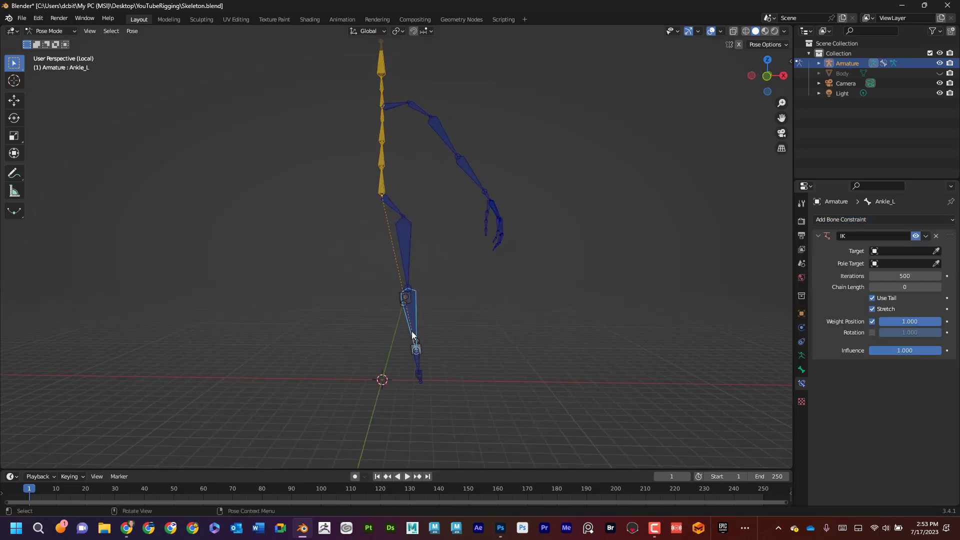
# Set the chain length of Ankle_L's IK constraint to 2
pyautogui.moveTo(508, 269); pyautogui.dragTo(453, 280, button='middle')
pyautogui.moveTo(594, 314); pyautogui.dragTo(650, 300, button='middle')
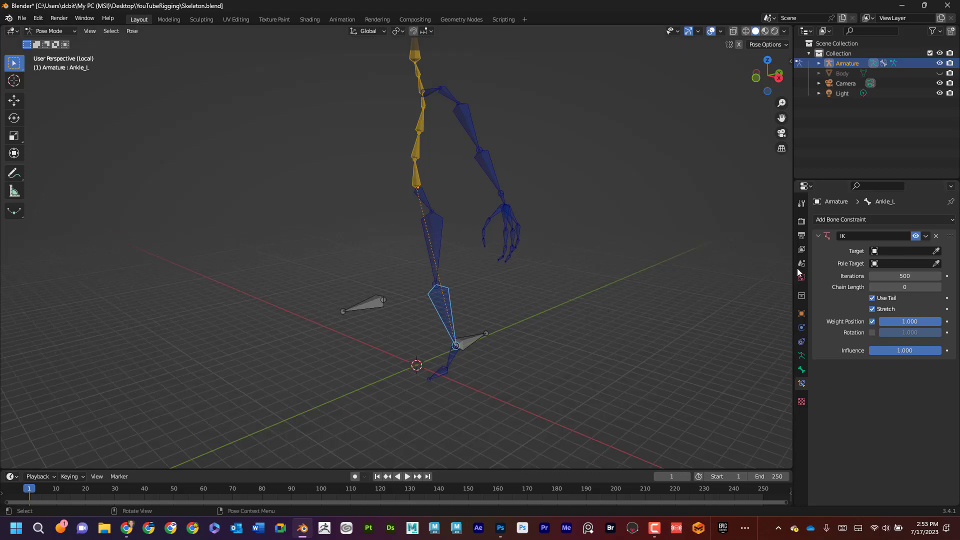
pyautogui.moveTo(700, 320)
pyautogui.mouseDown(button='middle')
pyautogui.moveTo(563, 322)
pyautogui.moveTo(609, 315)
pyautogui.moveTo(700, 325)
pyautogui.mouseUp(button='middle')
pyautogui.click(939, 288)
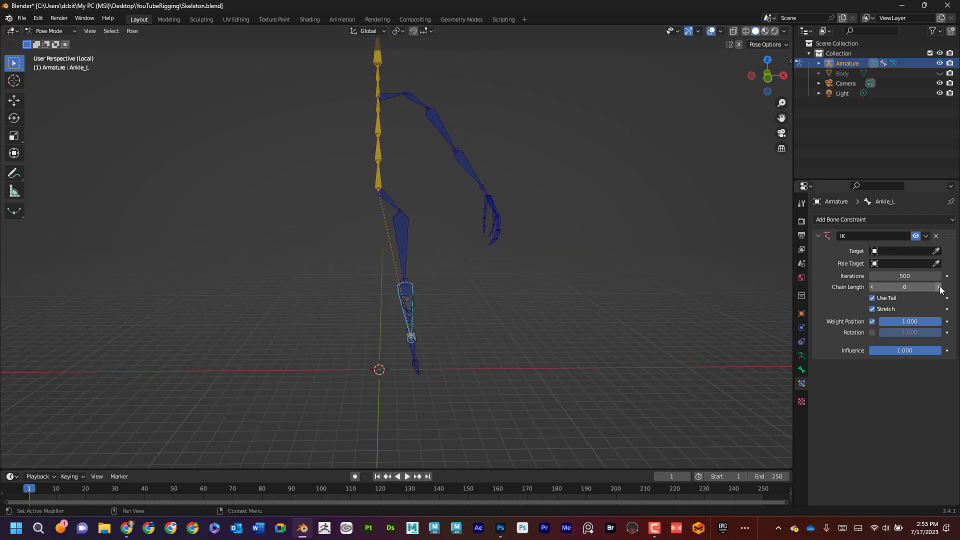
pyautogui.moveTo(613, 333); pyautogui.dragTo(522, 345, button='middle')
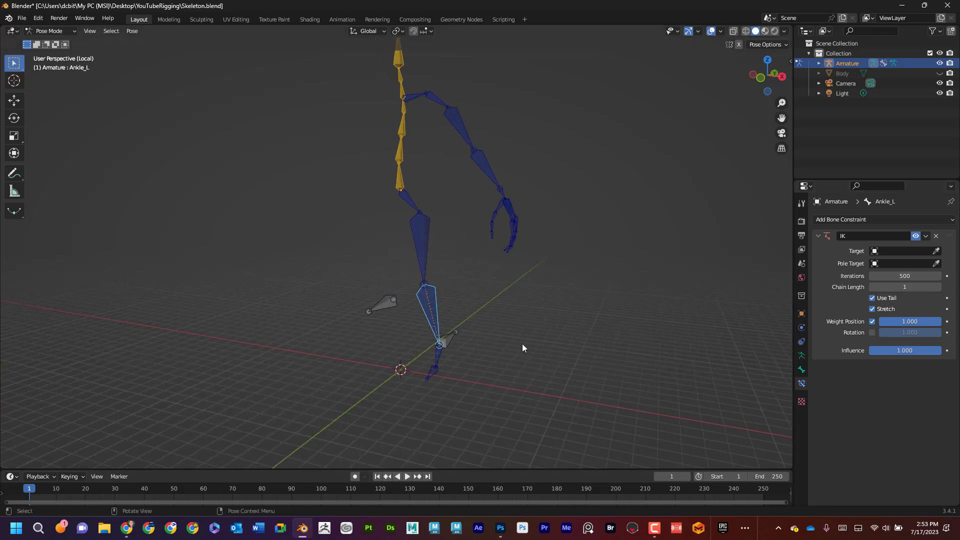
pyautogui.click(939, 287)
pyautogui.moveTo(445, 264); pyautogui.dragTo(611, 307, button='middle')
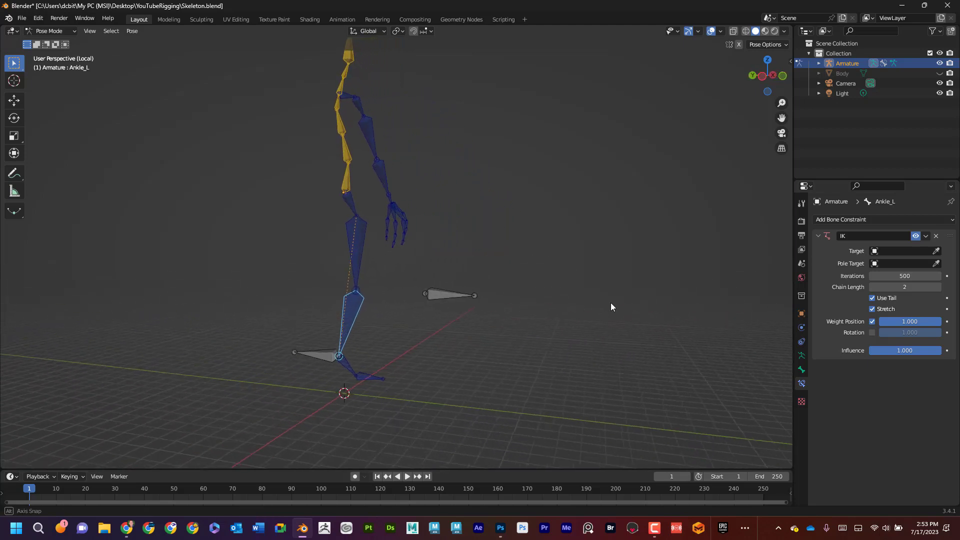
pyautogui.moveTo(439, 307); pyautogui.dragTo(299, 322, button='middle')
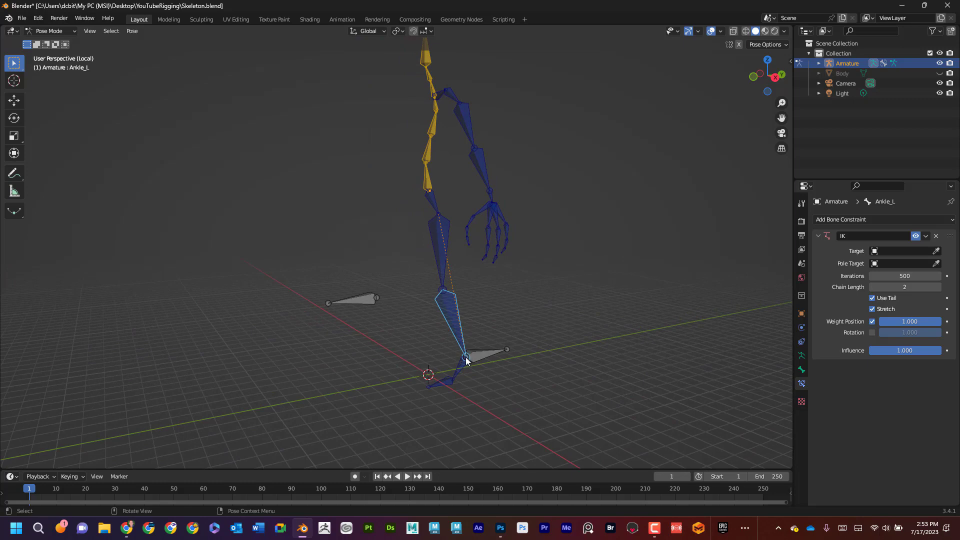
pyautogui.moveTo(467, 357); pyautogui.dragTo(495, 353, button='middle')
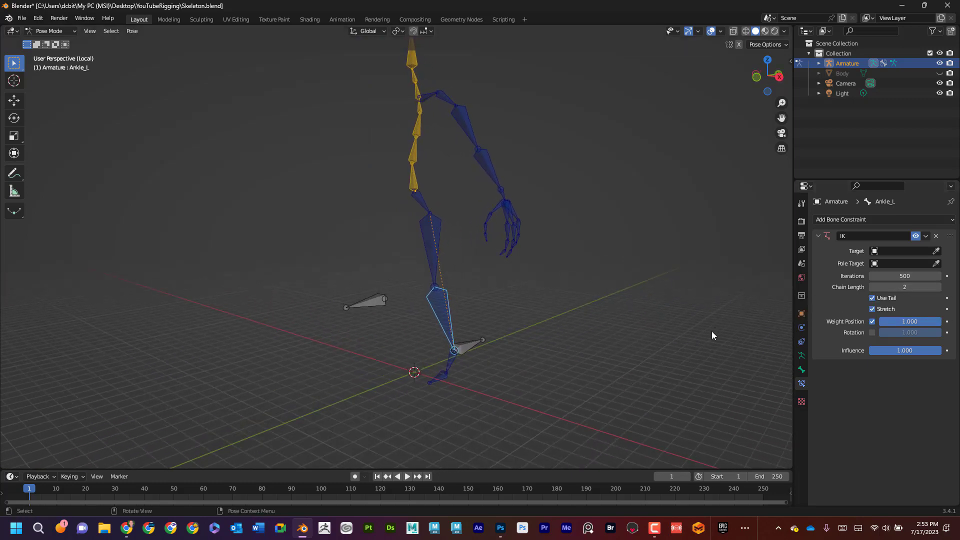
# Set the IK constraint's target to Armature and its target bone to Heel_IK_L
pyautogui.click(878, 252)
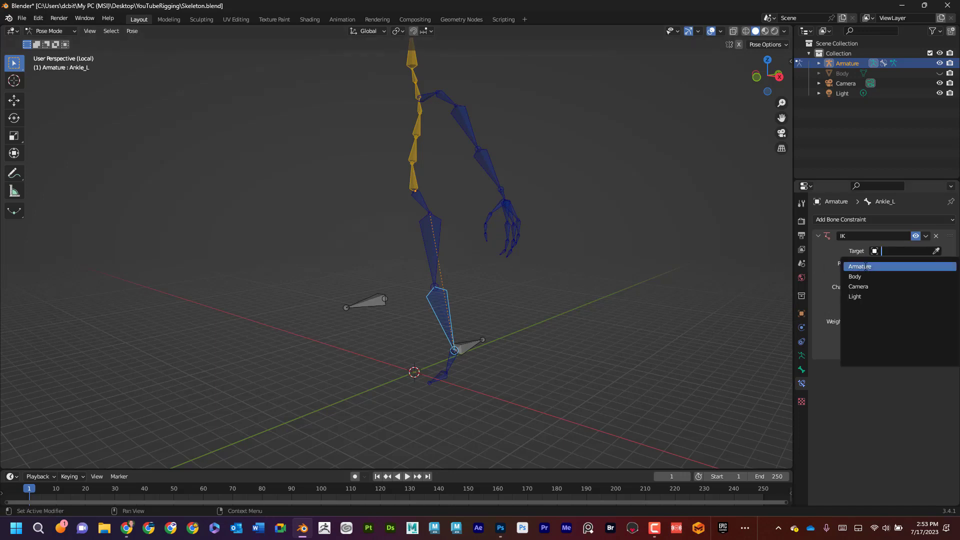
pyautogui.click(865, 267)
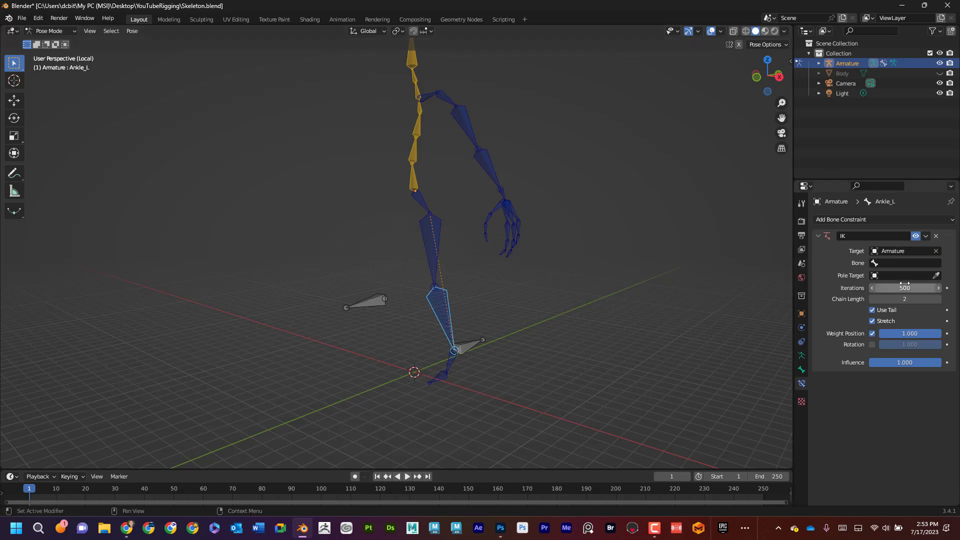
pyautogui.click(878, 265)
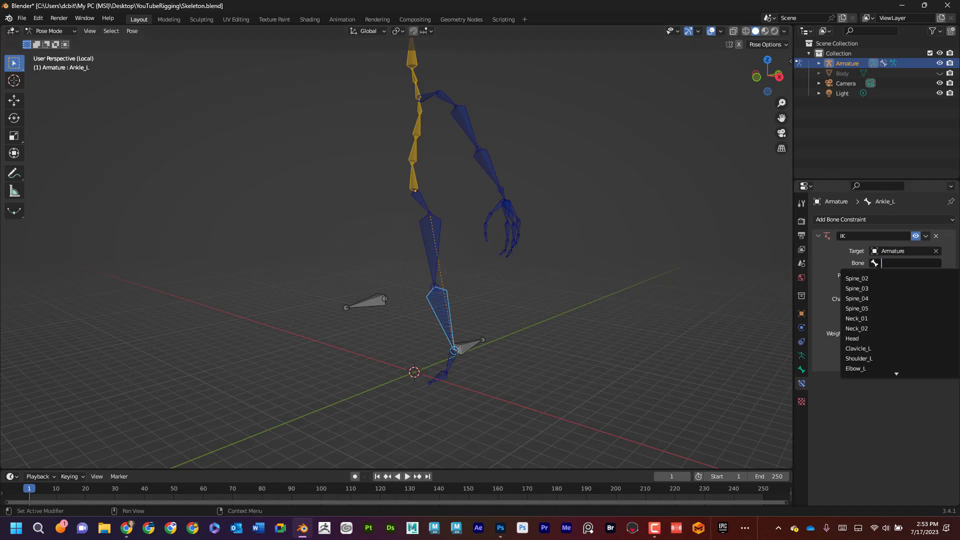
pyautogui.press('Down')
pyautogui.press('Down')
pyautogui.press('Down')
pyautogui.press('Down')
pyautogui.press('Down')
pyautogui.press('Down')
pyautogui.press('Down')
pyautogui.press('Down')
pyautogui.press('Down')
pyautogui.press('Down')
pyautogui.press('Down')
pyautogui.press('Down')
pyautogui.press('Down')
pyautogui.press('Down')
pyautogui.press('Down')
pyautogui.press('Down')
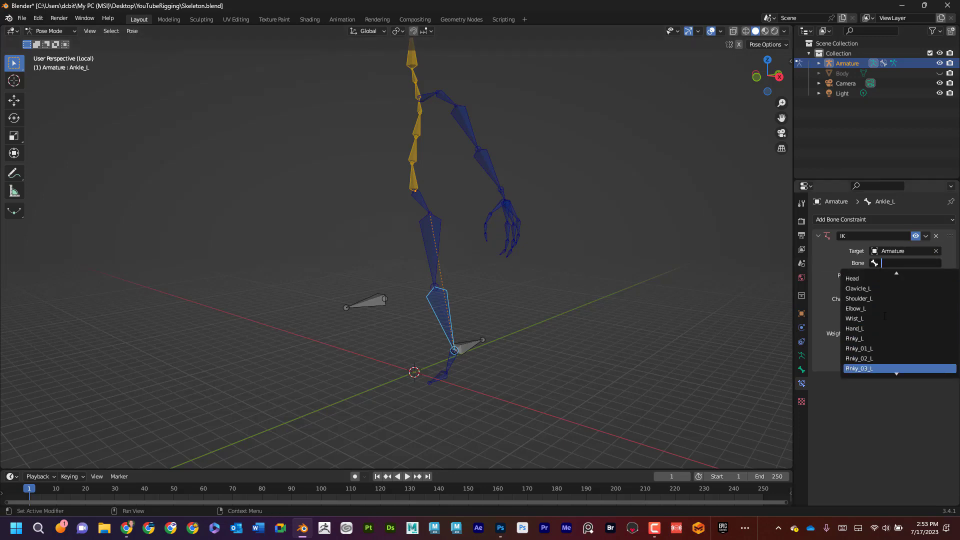
pyautogui.press('Down')
pyautogui.press('Down')
pyautogui.press('Down')
pyautogui.press('Down')
pyautogui.press('Down')
pyautogui.press('Down')
pyautogui.press('Down')
pyautogui.press('Down')
pyautogui.press('Down')
pyautogui.press('Down')
pyautogui.press('Down')
pyautogui.press('Down')
pyautogui.press('Down')
pyautogui.press('Down')
pyautogui.press('Down')
pyautogui.press('Down')
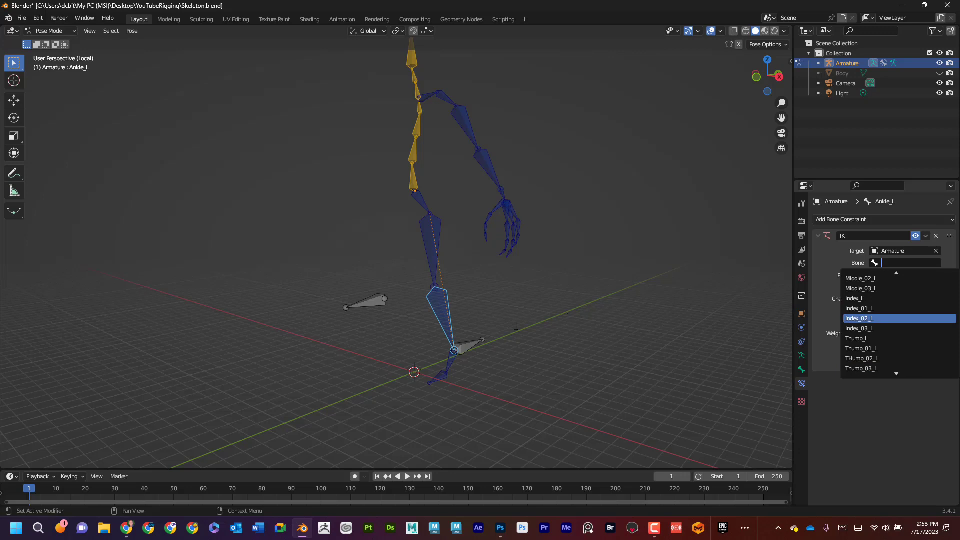
pyautogui.scroll(-7, 863, 369)
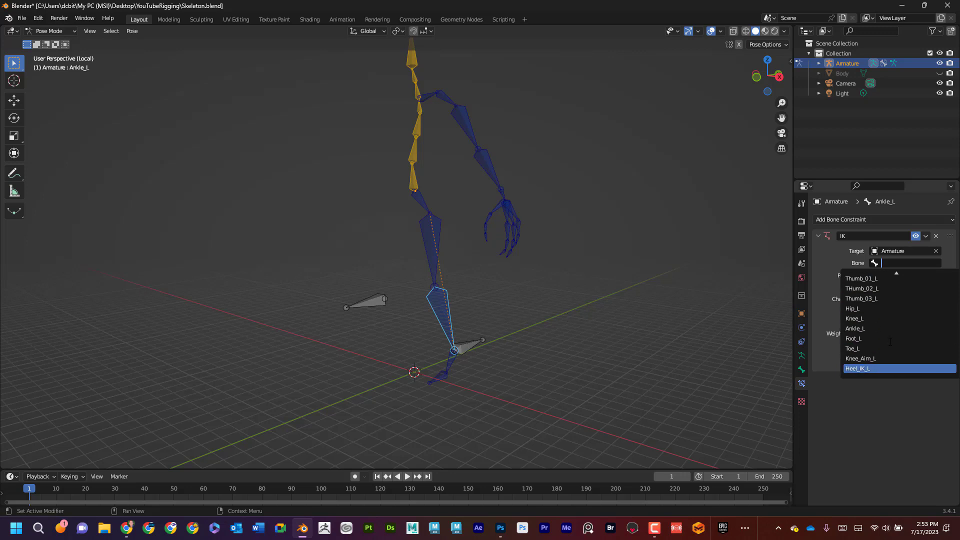
pyautogui.click(864, 369)
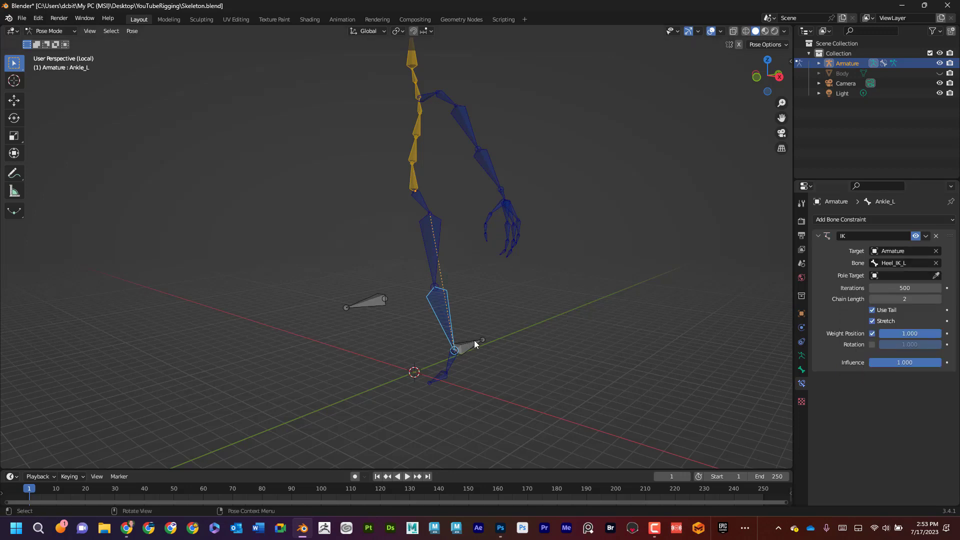
# Test the leg's IK by raising and lowering Heel_IK_L along Z in Pose Mode, and undo the moves
pyautogui.moveTo(584, 355); pyautogui.dragTo(561, 358, button='middle')
pyautogui.click(56, 31)
pyautogui.click(61, 29)
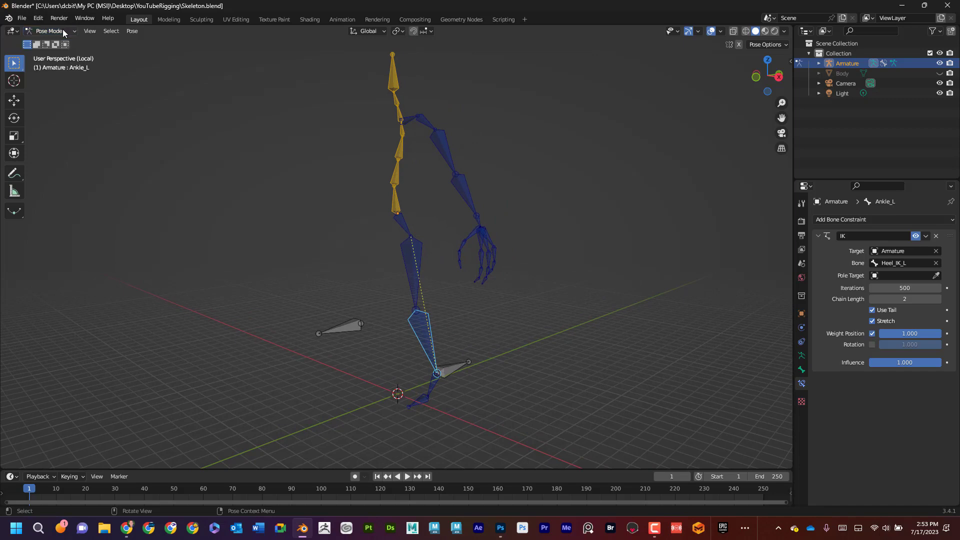
pyautogui.click(452, 365)
pyautogui.click(14, 100)
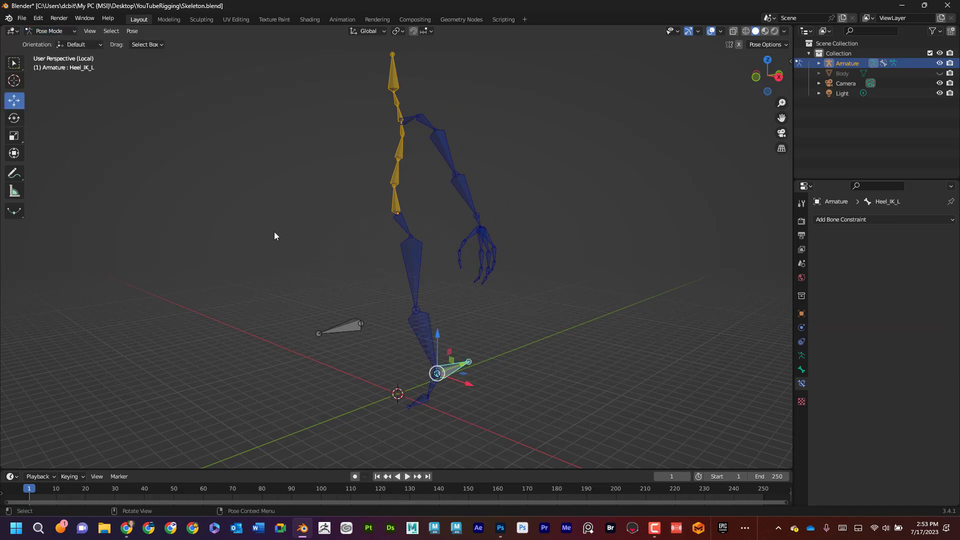
pyautogui.moveTo(440, 333); pyautogui.dragTo(429, 281)
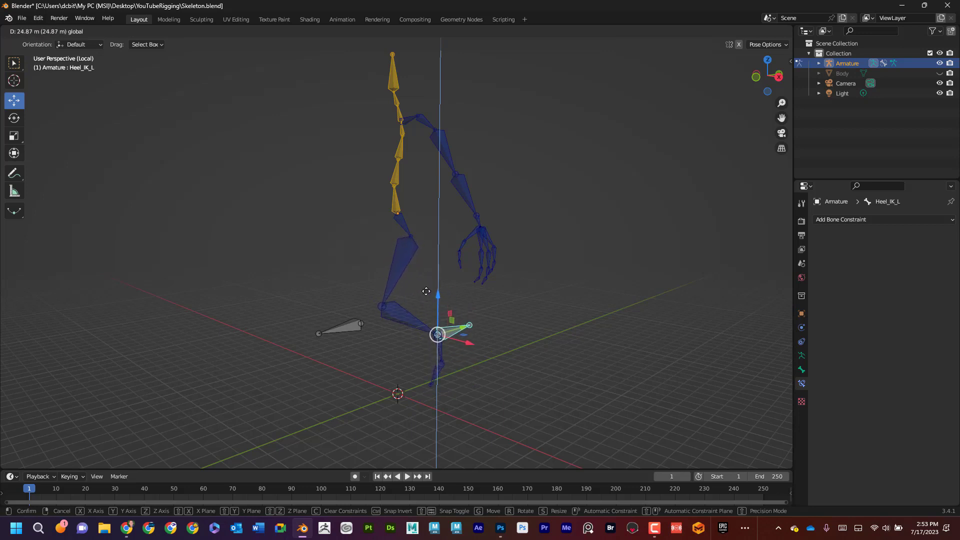
pyautogui.click(481, 334)
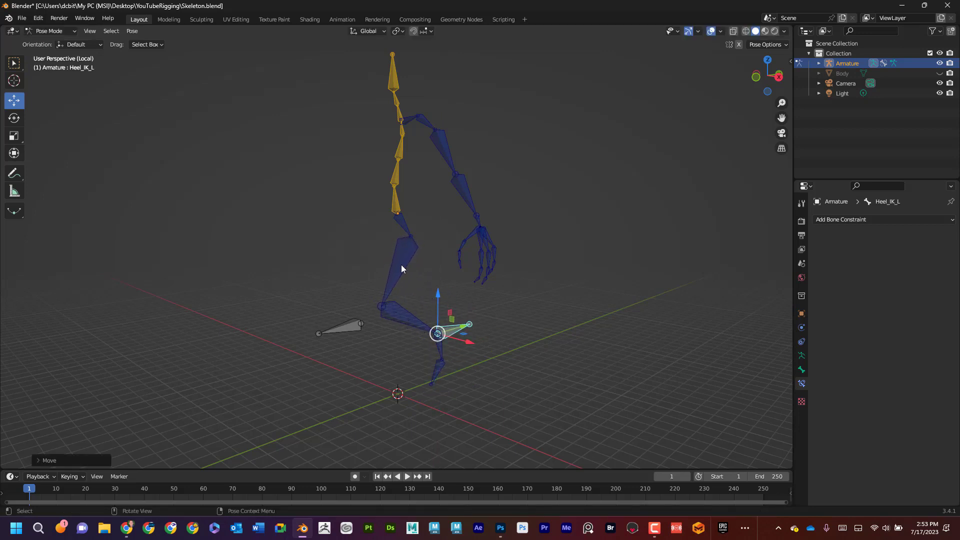
pyautogui.moveTo(438, 298); pyautogui.dragTo(436, 320)
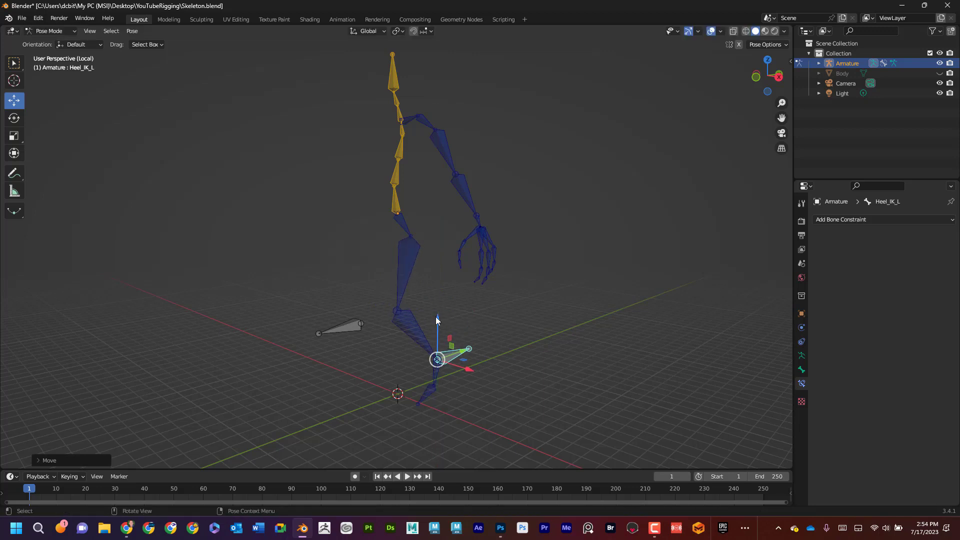
pyautogui.hotkey('ctrl', 'z')
pyautogui.hotkey('ctrl', 'shift', 'z')
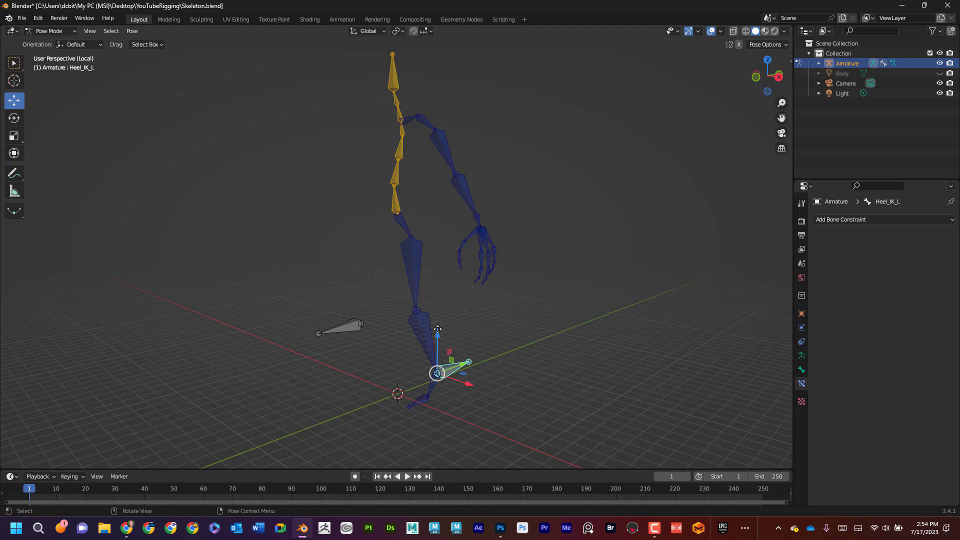
pyautogui.moveTo(439, 340); pyautogui.dragTo(470, 321)
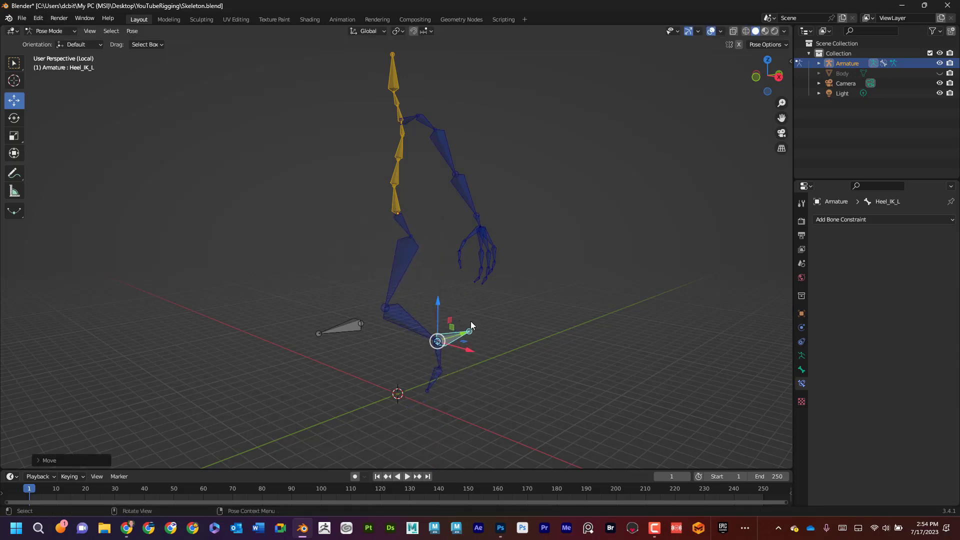
pyautogui.hotkey('ctrl', 'z')
# Try moving the heel control again and selecting Knee_Aim_L, and undo these changes
pyautogui.moveTo(509, 345)
pyautogui.mouseDown(button='middle')
pyautogui.moveTo(511, 356)
pyautogui.moveTo(489, 351)
pyautogui.moveTo(508, 353)
pyautogui.mouseUp(button='middle')
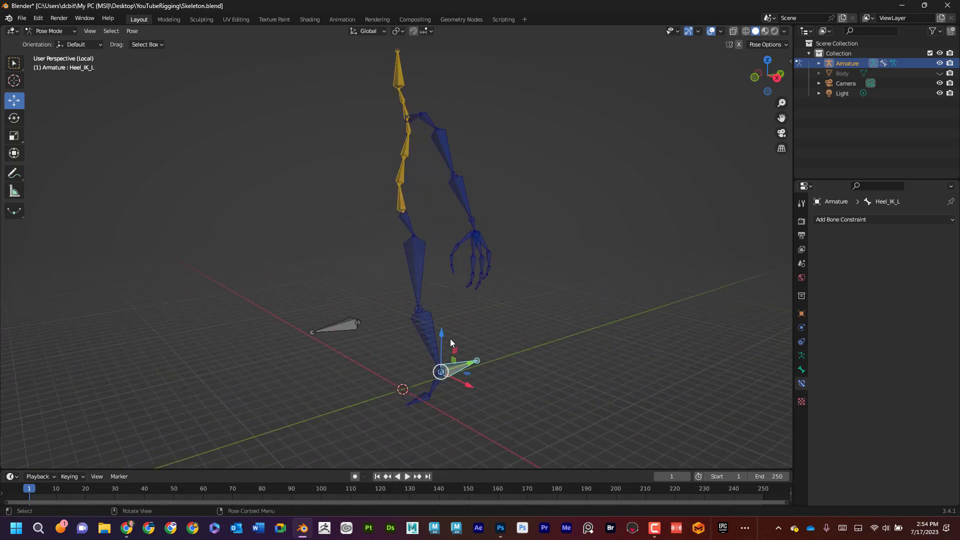
pyautogui.moveTo(443, 360); pyautogui.dragTo(350, 329)
pyautogui.click(357, 325)
pyautogui.hotkey('ctrl', 'z')
pyautogui.hotkey('ctrl', 'z')
pyautogui.hotkey('ctrl', 'z')
# Select Ankle_L and set its IK constraint's pole target to Armature with Knee_Aim_L as the pole bone
pyautogui.keyDown('shift'); pyautogui.click(431, 334); pyautogui.keyUp('shift')
pyautogui.hotkey('shift', 'i')
pyautogui.click(436, 331)
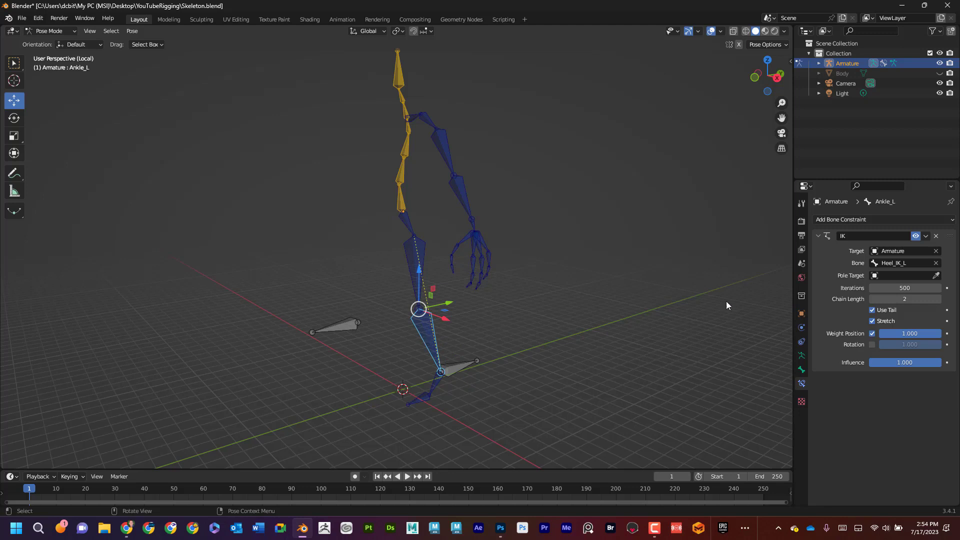
pyautogui.click(876, 276)
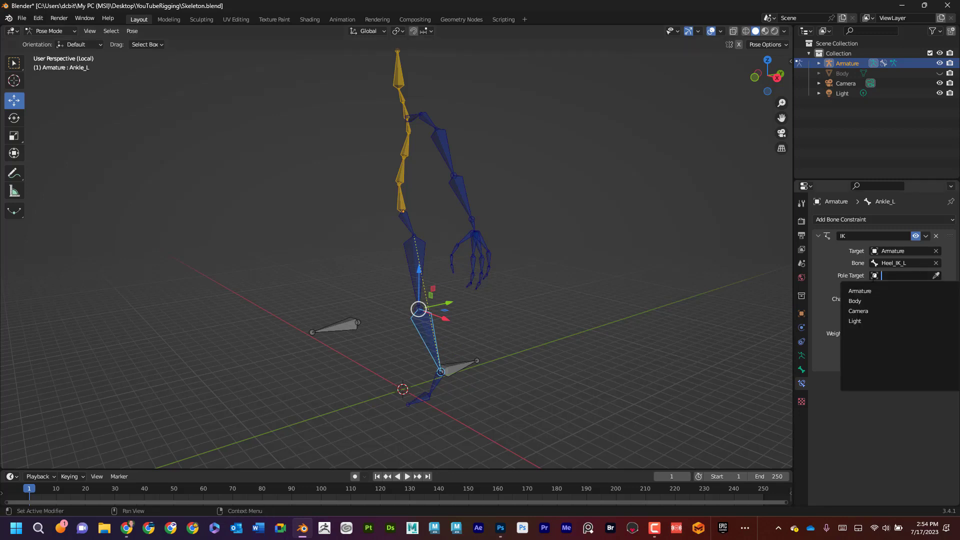
pyautogui.click(879, 290)
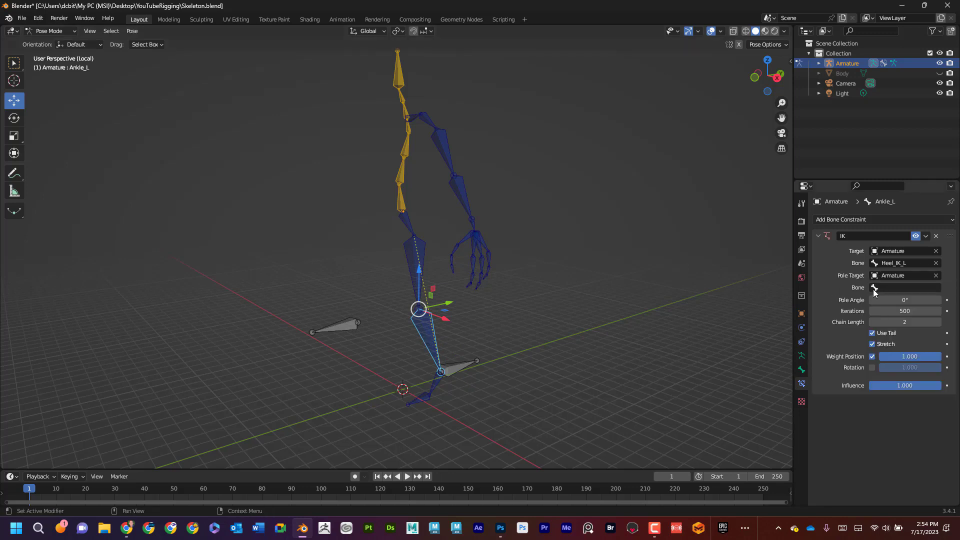
pyautogui.click(875, 288)
pyautogui.scroll(-5, 895, 383)
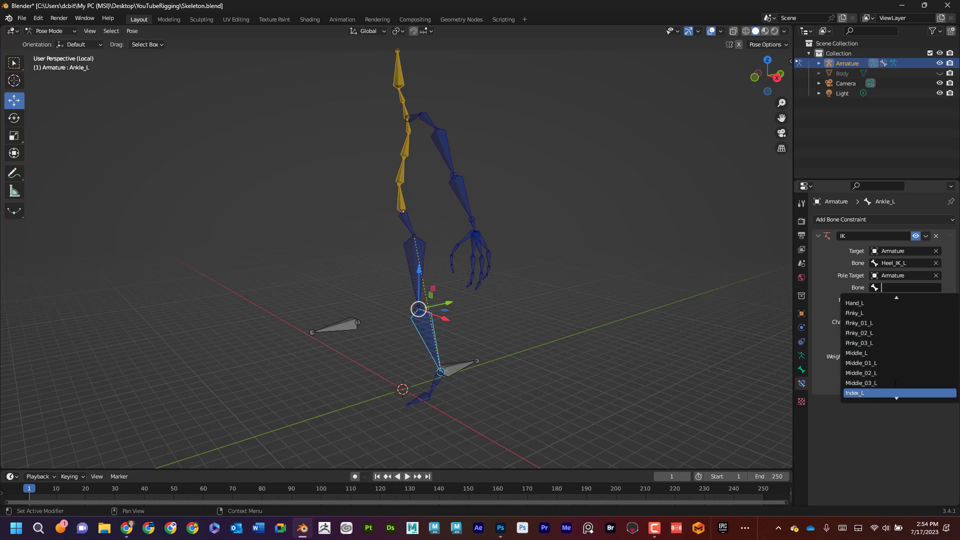
pyautogui.scroll(-10, 896, 383)
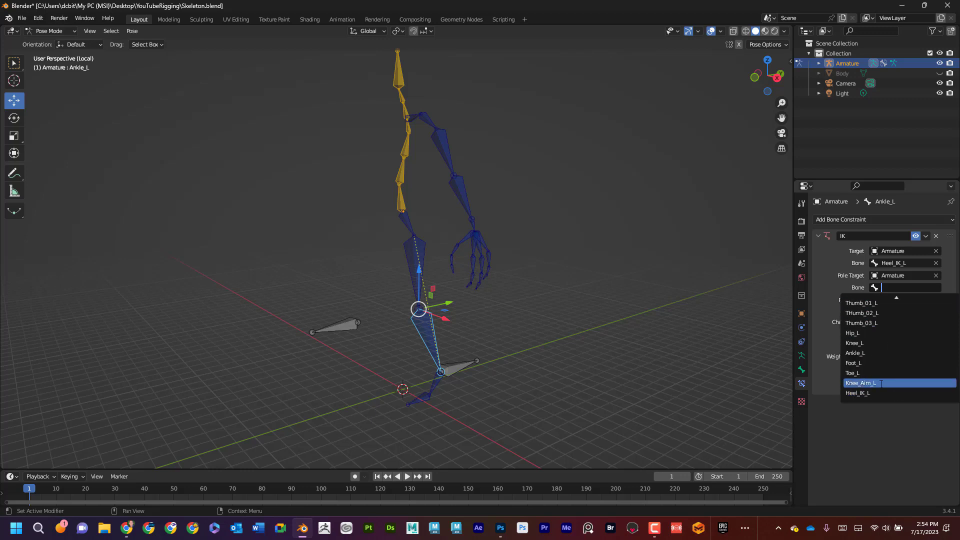
pyautogui.click(881, 383)
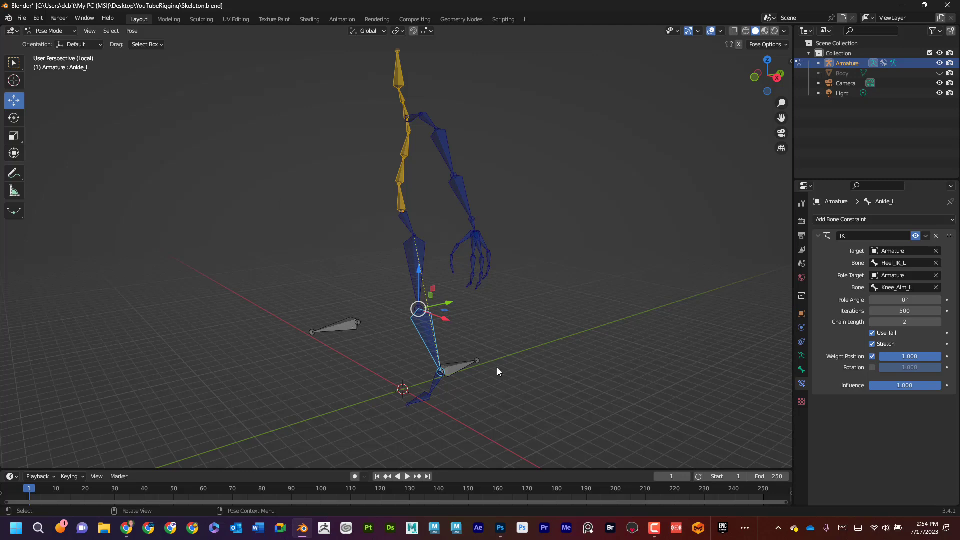
# Test the pole target by raising Heel_IK_L along Z and moving Knee_Aim_L along X, and undo the moves
pyautogui.click(467, 364)
pyautogui.moveTo(441, 331); pyautogui.dragTo(439, 287)
pyautogui.click(349, 325)
pyautogui.press('g')
pyautogui.press('x')
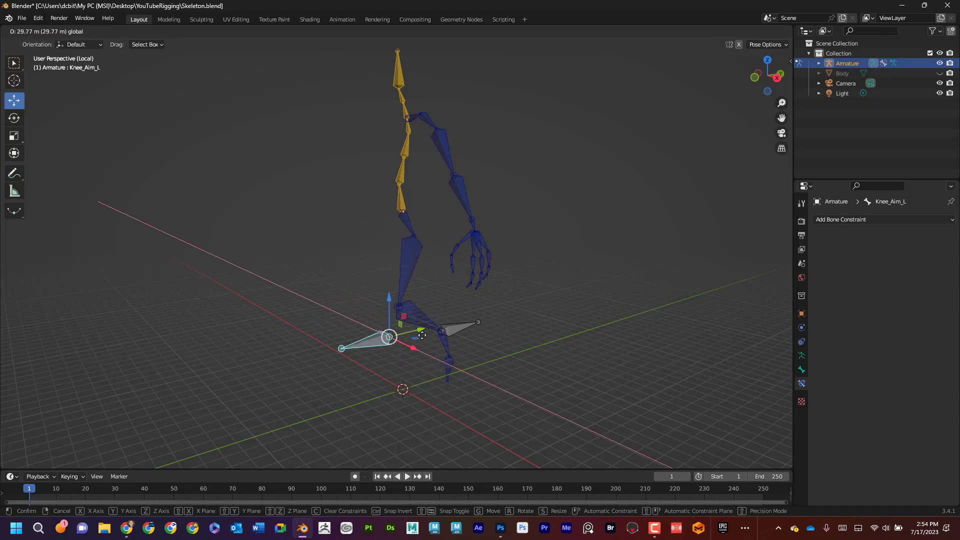
pyautogui.click(345, 331)
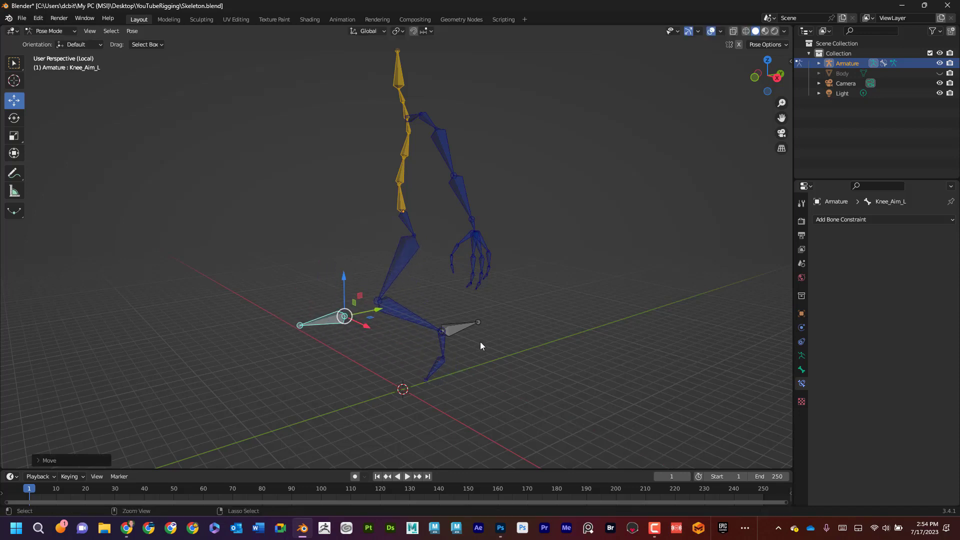
pyautogui.hotkey('ctrl', 'z')
pyautogui.hotkey('ctrl', 'z')
pyautogui.hotkey('ctrl', 'z')
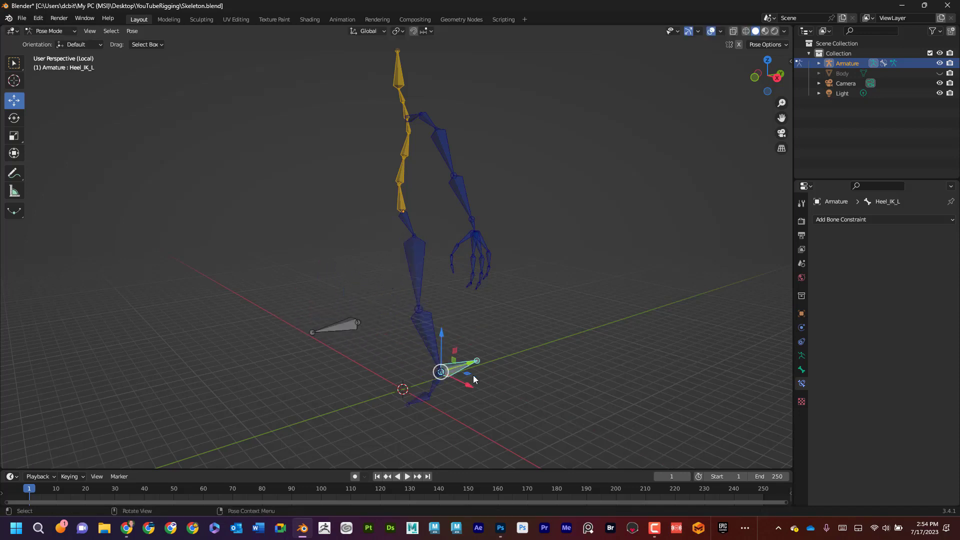
# Parent Foot_L to Heel_IK_L with Keep Offset in Edit Mode, and return to Pose Mode
pyautogui.moveTo(608, 362)
pyautogui.mouseDown(button='middle')
pyautogui.moveTo(484, 362)
pyautogui.moveTo(599, 352)
pyautogui.mouseUp(button='middle')
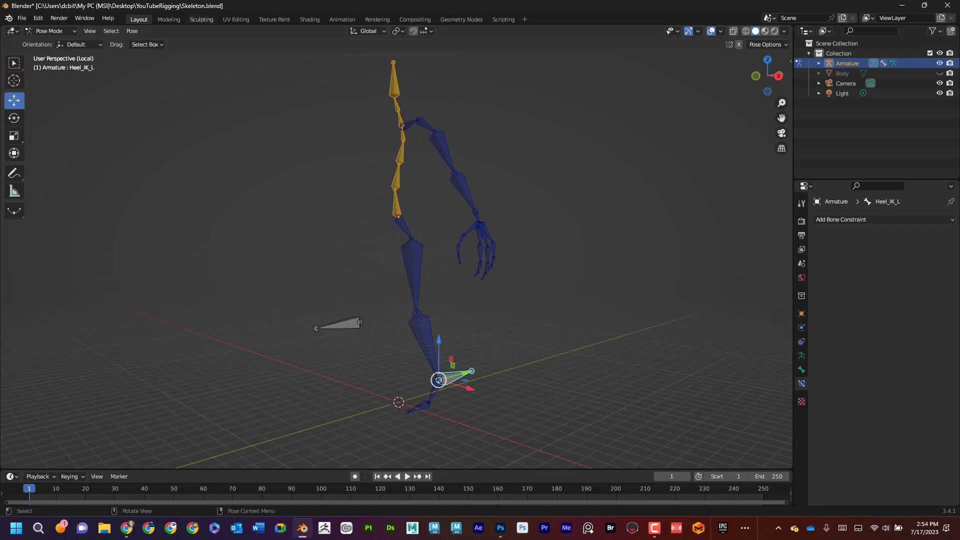
pyautogui.hotkey('alt', 'Tab')
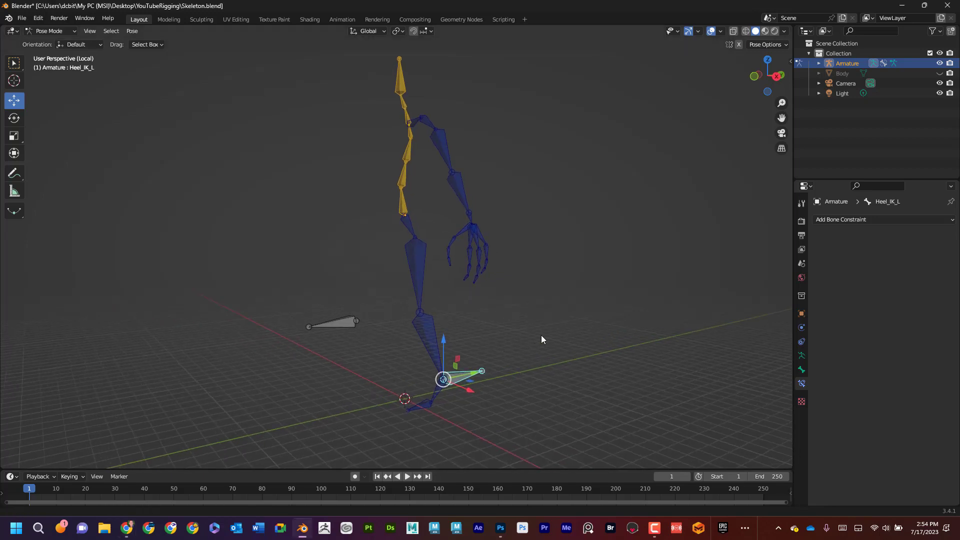
pyautogui.moveTo(541, 335); pyautogui.dragTo(510, 322, button='middle')
pyautogui.click(50, 31)
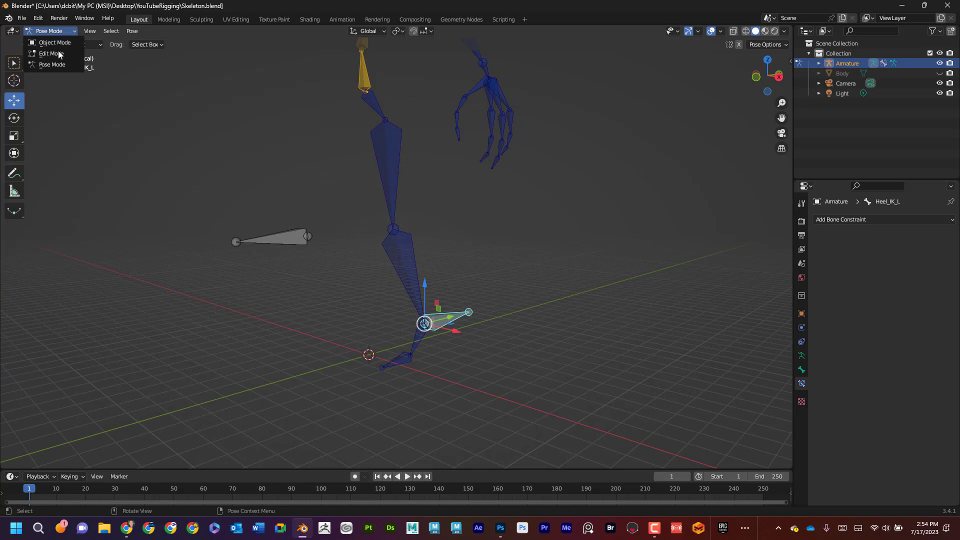
pyautogui.click(59, 53)
pyautogui.keyDown('shift'); pyautogui.click(418, 340); pyautogui.keyUp('shift')
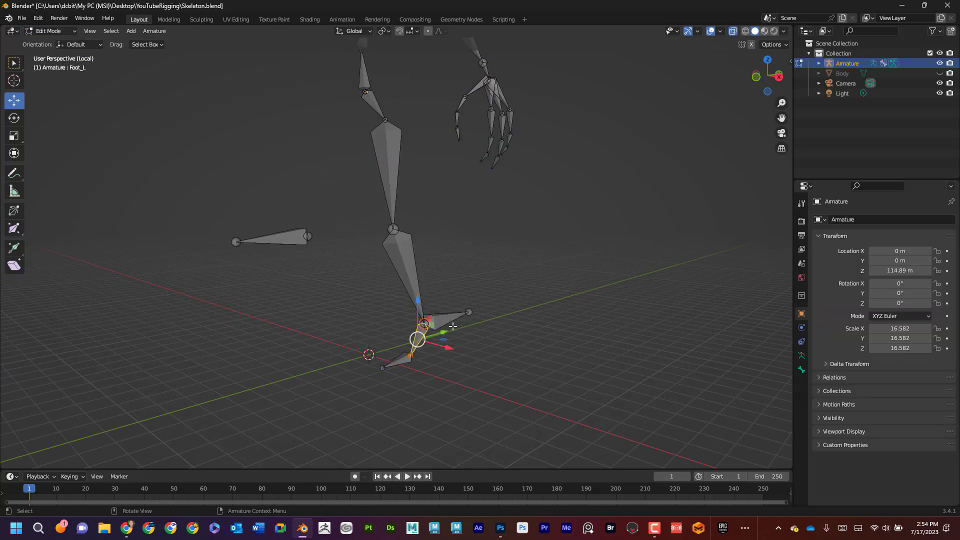
pyautogui.moveTo(532, 328); pyautogui.dragTo(528, 336, button='middle')
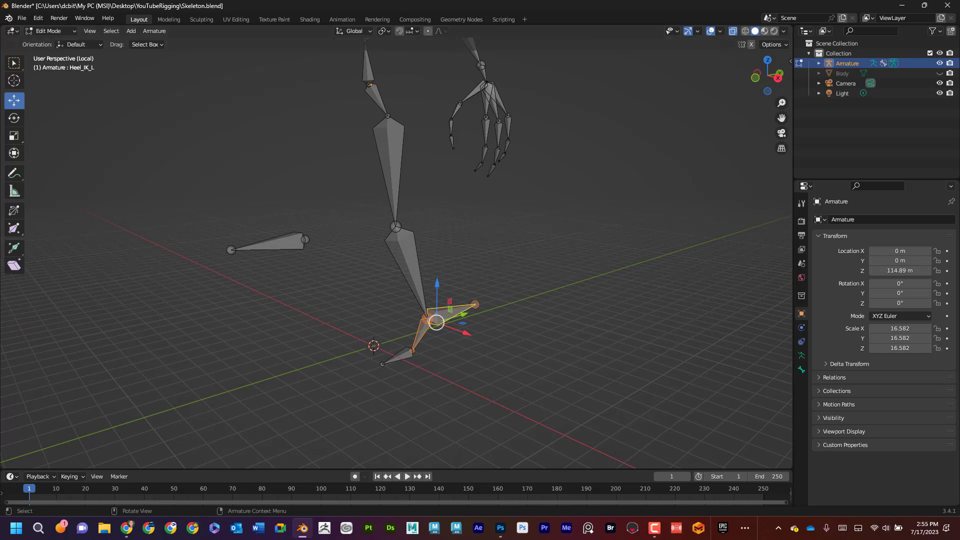
pyautogui.moveTo(508, 236); pyautogui.dragTo(510, 236, button='middle')
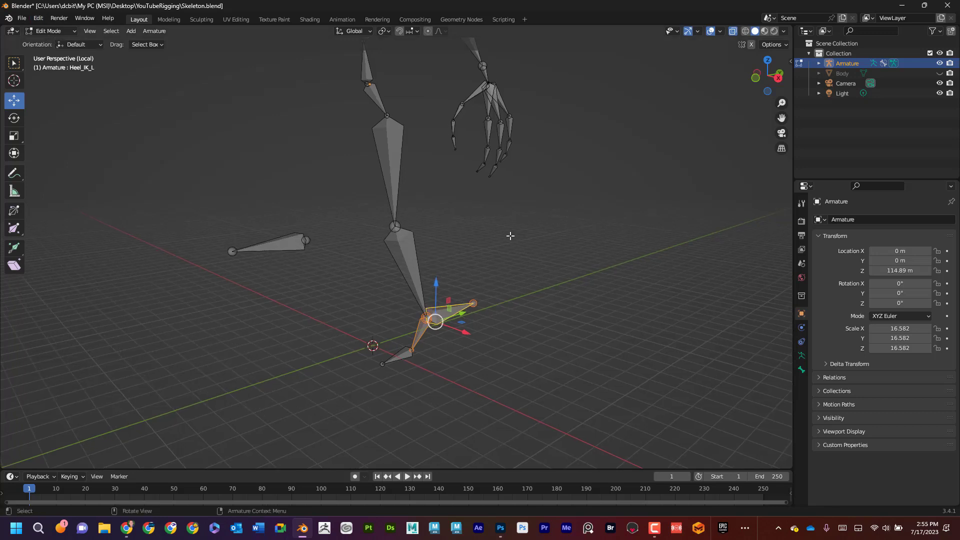
pyautogui.hotkey('ctrl', 'p')
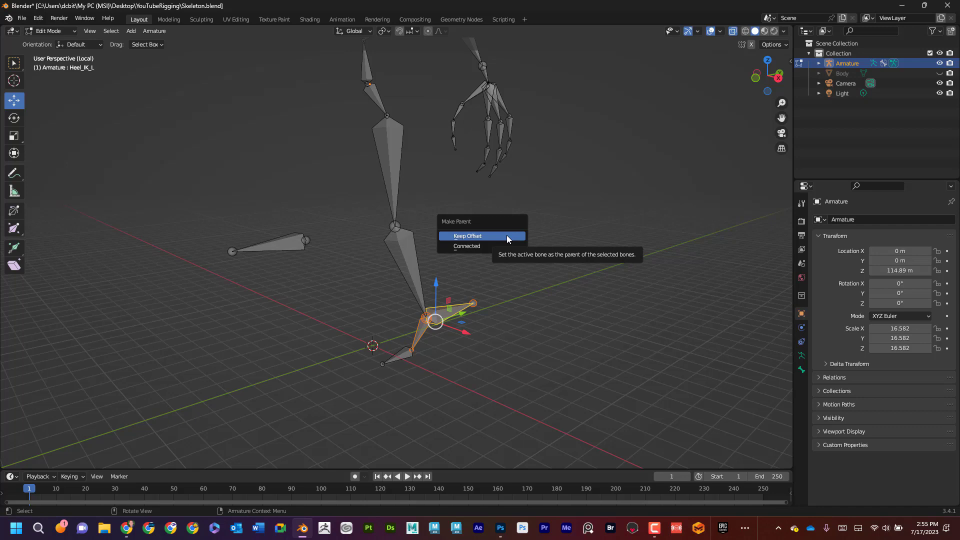
pyautogui.click(506, 235)
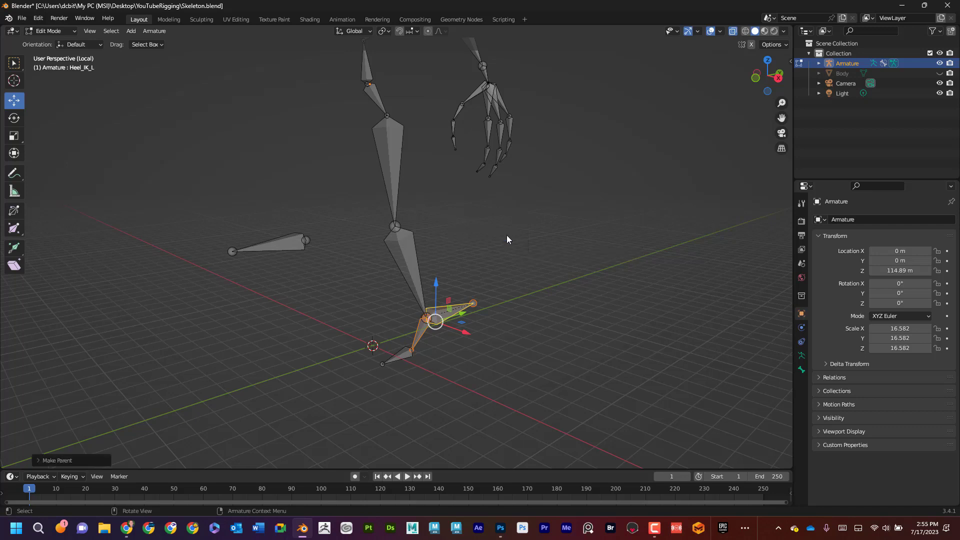
pyautogui.click(58, 31)
pyautogui.click(54, 64)
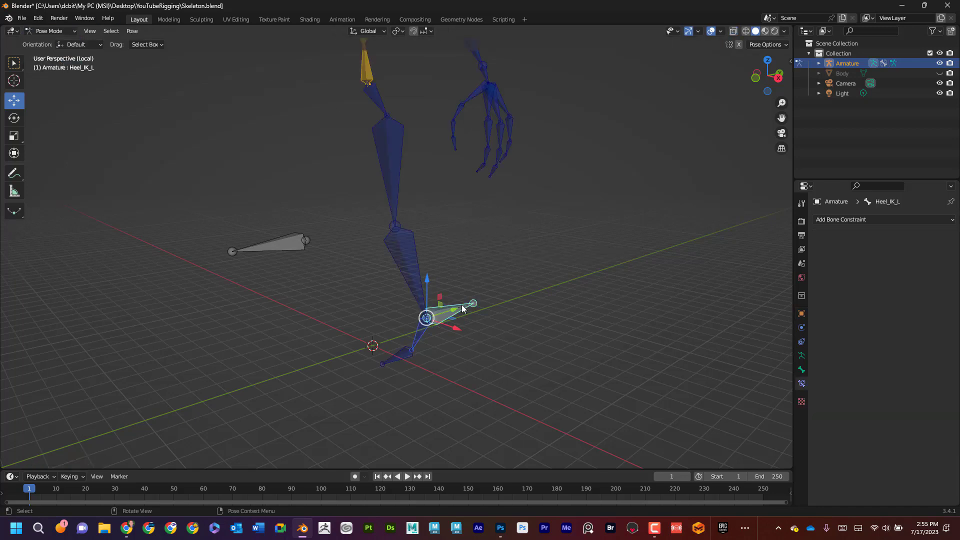
# Test the foot parenting by raising Heel_IK_L along Z and rotating it freely, and undo both changes
pyautogui.moveTo(430, 281); pyautogui.dragTo(410, 195)
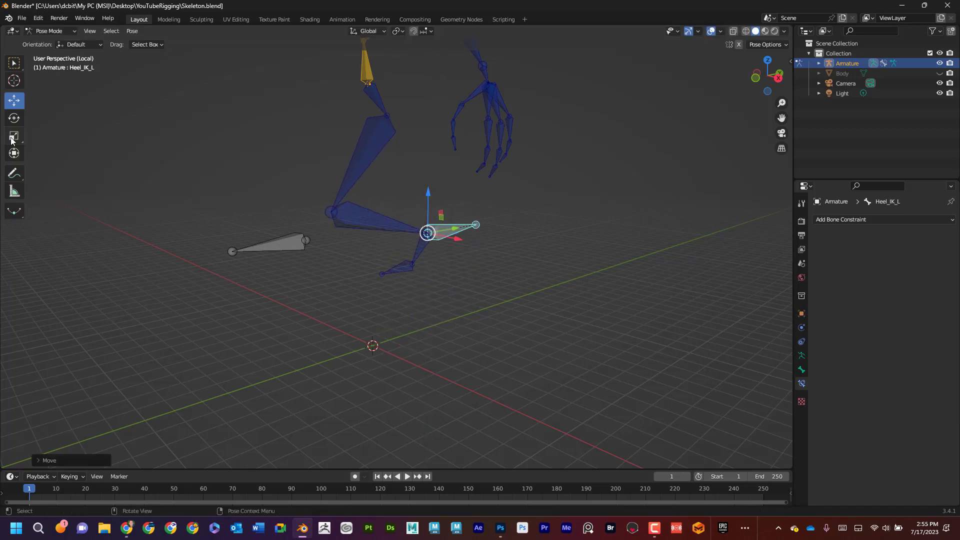
pyautogui.click(14, 118)
pyautogui.press('r')
pyautogui.press('r')
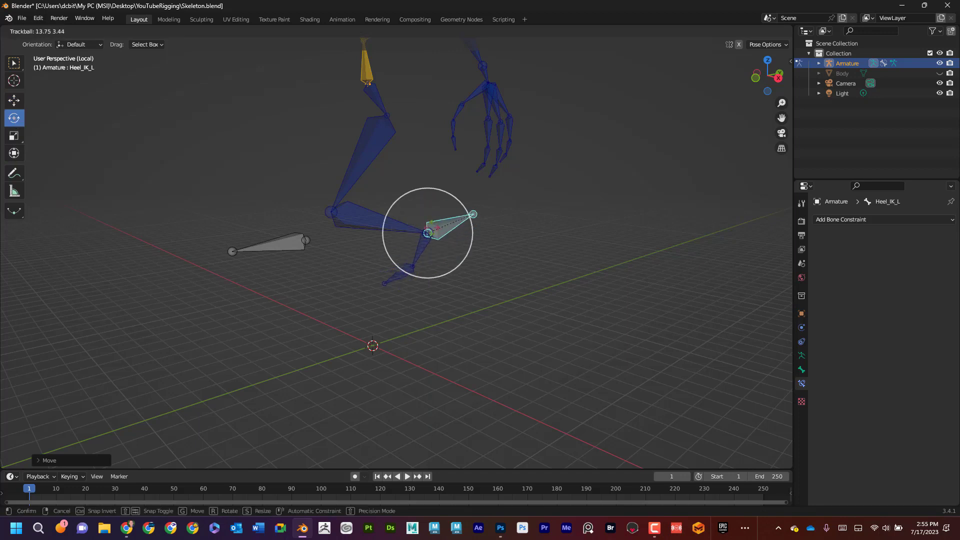
pyautogui.click(486, 239)
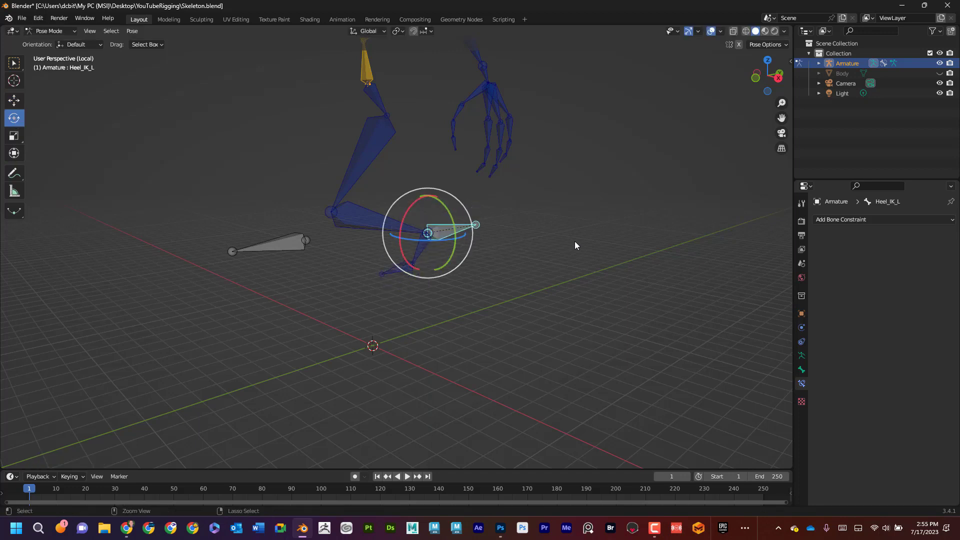
pyautogui.hotkey('ctrl', 'z')
pyautogui.moveTo(533, 241)
pyautogui.mouseDown(button='middle')
pyautogui.moveTo(539, 224)
pyautogui.moveTo(530, 230)
pyautogui.mouseUp(button='middle')
# Test lowering Heel_IK_L along Z past the leg's full reach, undo the move, and deselect the bone
pyautogui.click(15, 103)
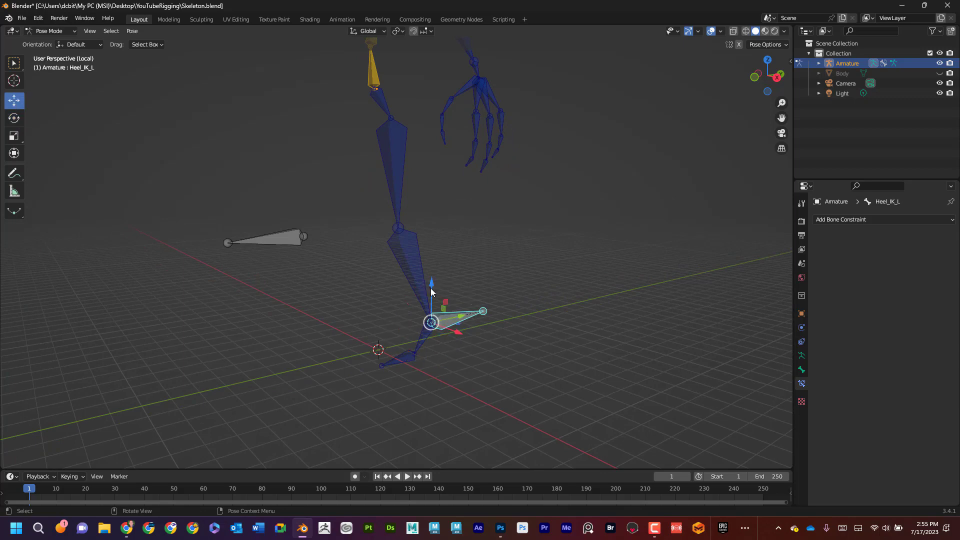
pyautogui.moveTo(431, 286); pyautogui.dragTo(413, 317)
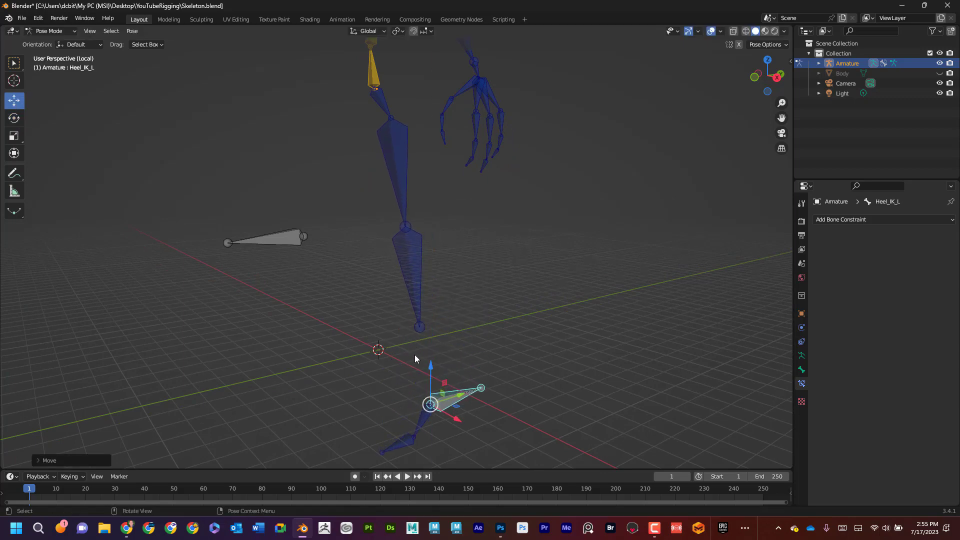
pyautogui.hotkey('ctrl', 'z')
pyautogui.click(555, 323)
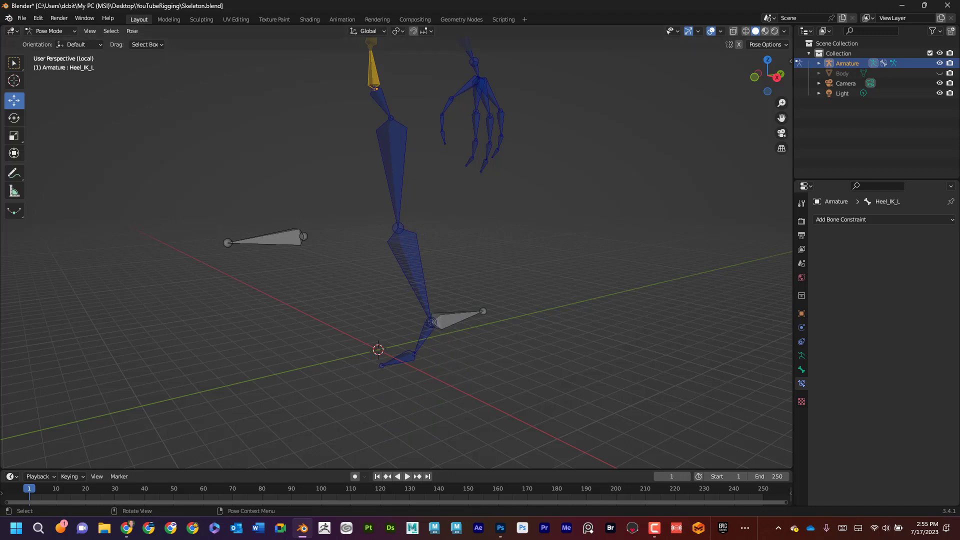
# Add a Copy Location constraint to Foot_L with Armature as its target
pyautogui.click(415, 260)
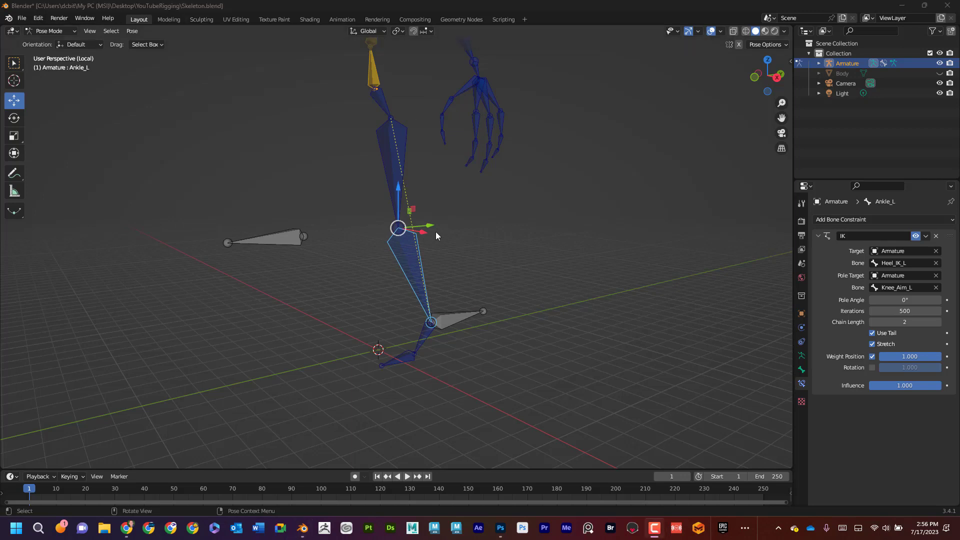
pyautogui.click(429, 333)
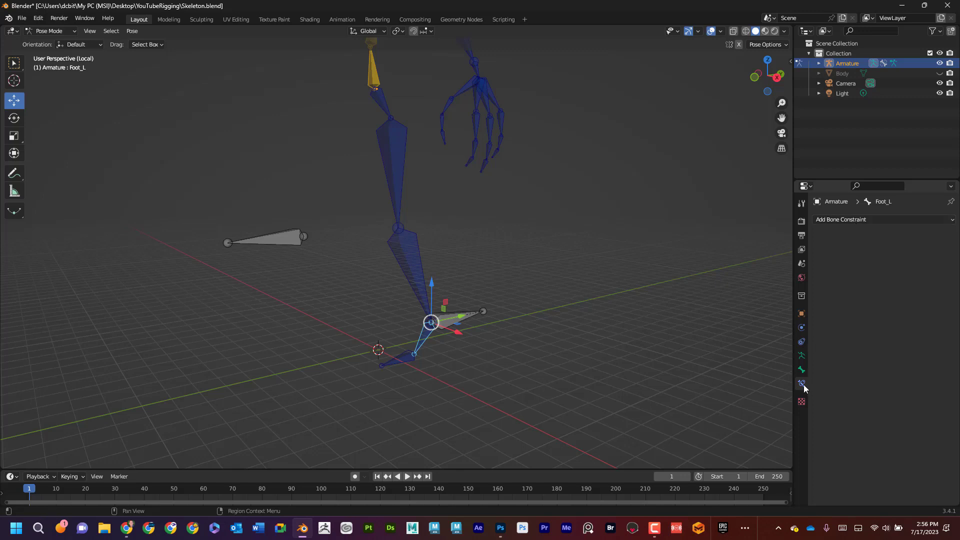
pyautogui.click(873, 222)
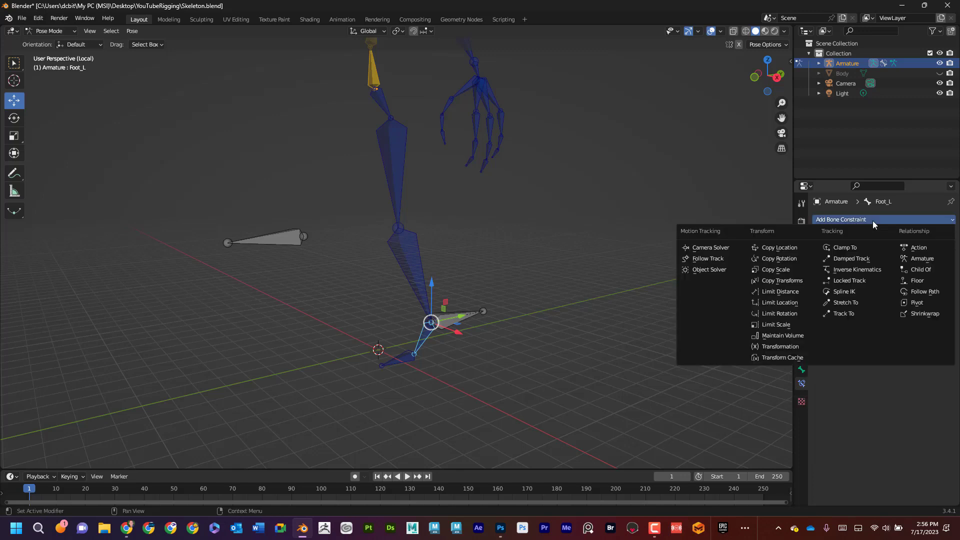
pyautogui.click(792, 249)
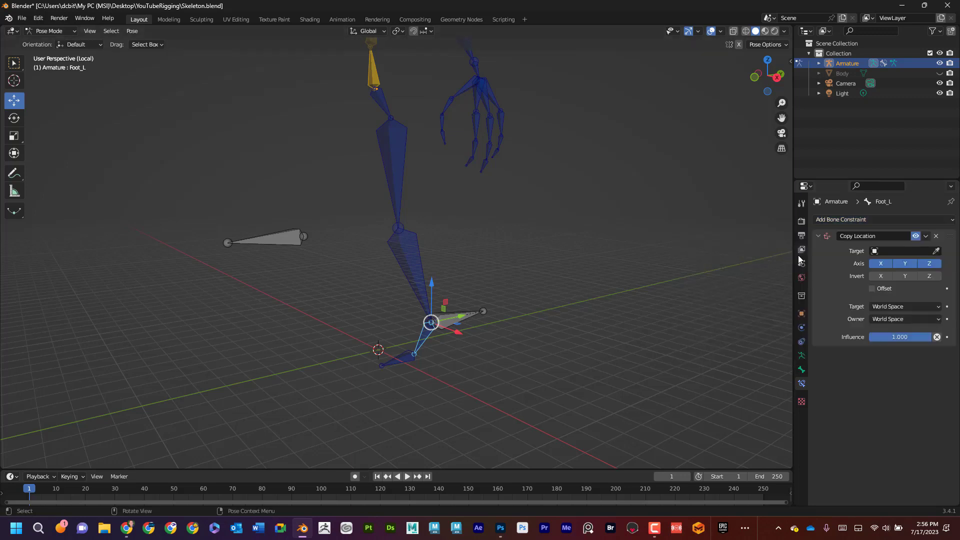
pyautogui.click(878, 251)
pyautogui.click(864, 266)
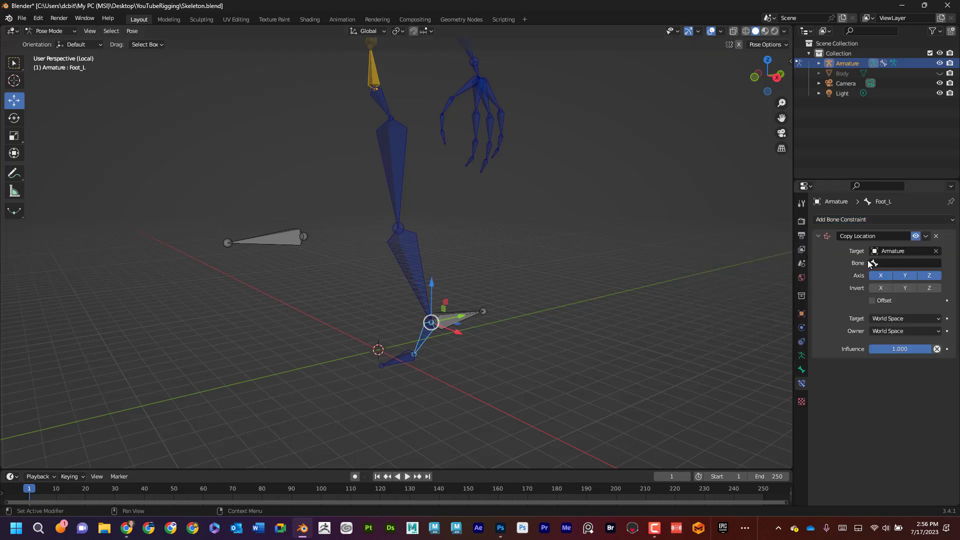
# Set Foot_L's Copy Location bone to Ankle_L and its Head/Tail value to 1
pyautogui.click(874, 262)
pyautogui.scroll(-15, 875, 262)
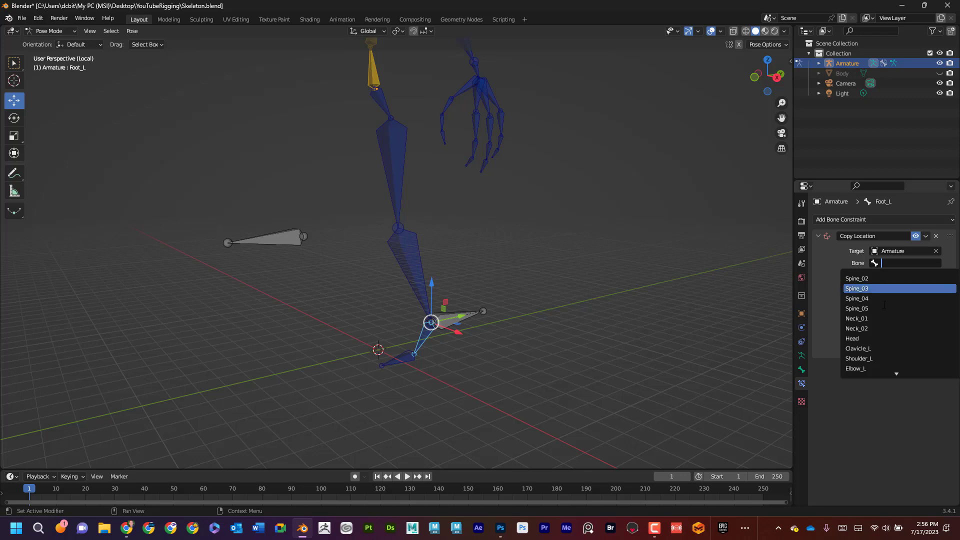
pyautogui.scroll(-20, 910, 317)
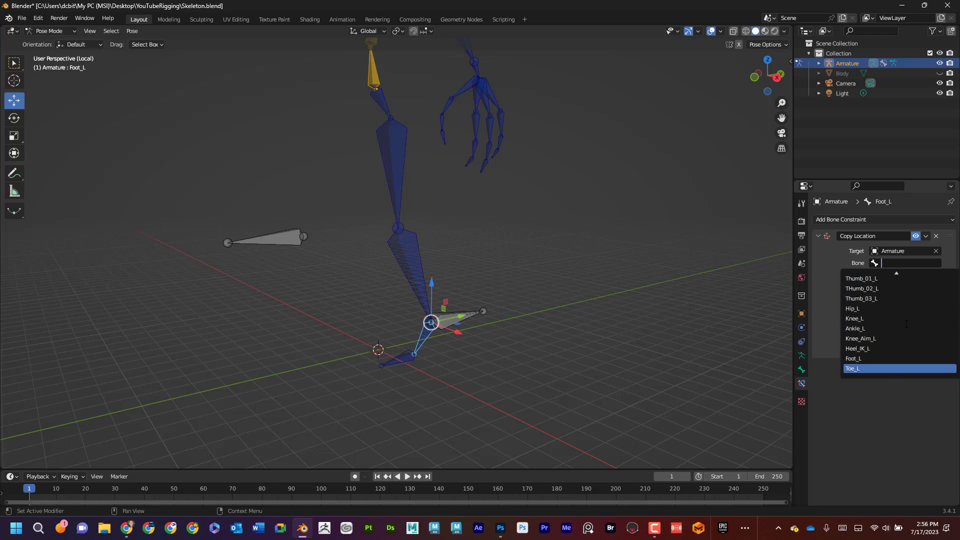
pyautogui.click(880, 331)
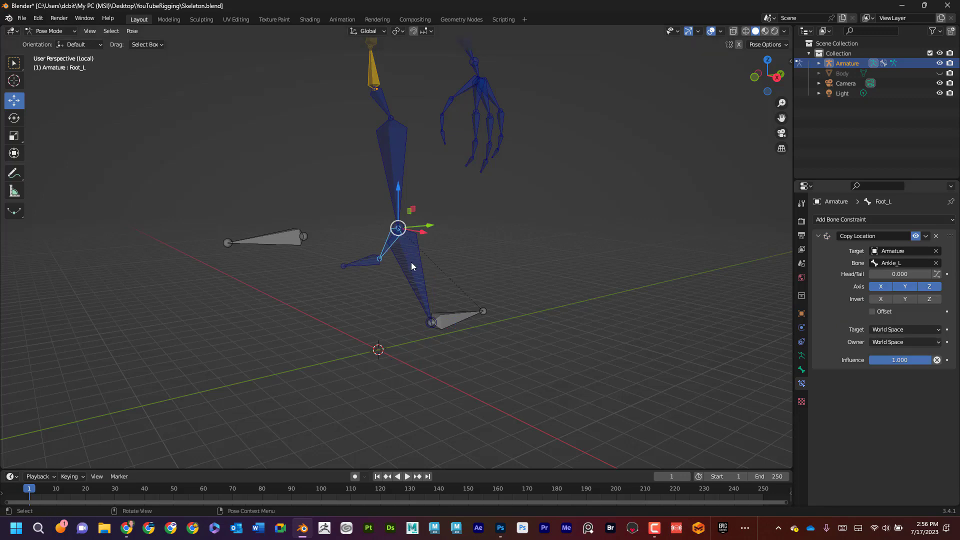
pyautogui.click(898, 274)
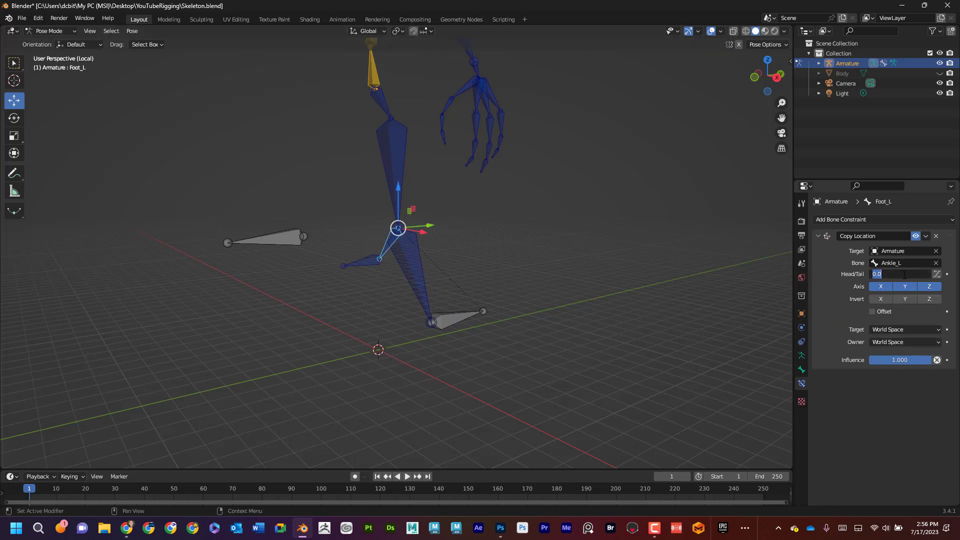
pyautogui.write('1')
pyautogui.press('Return')
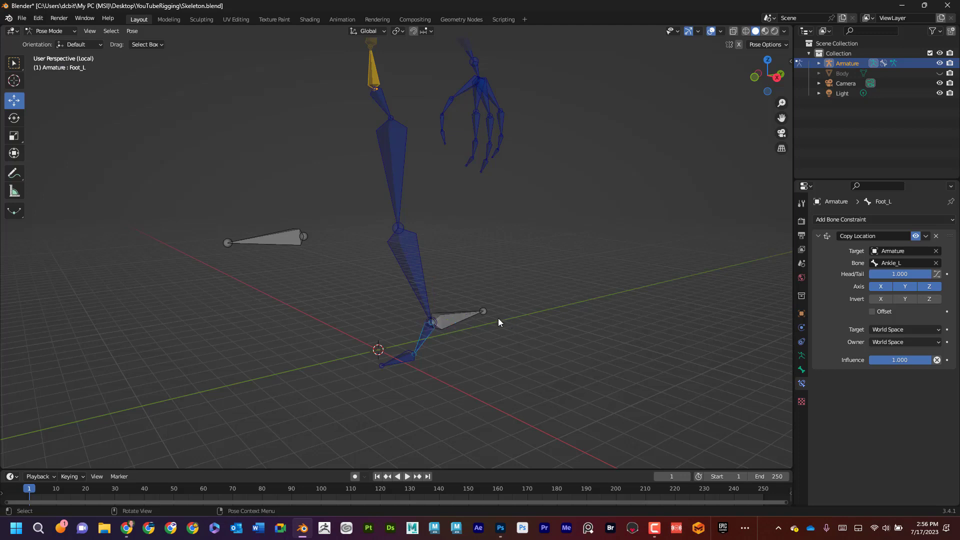
# Test the foot constraint by raising Heel_IK_L along Z and rotating it, and undo the rotation
pyautogui.click(458, 318)
pyautogui.moveTo(434, 284); pyautogui.dragTo(345, 244)
pyautogui.click(291, 236)
pyautogui.hotkey('ctrl', 'z')
pyautogui.click(459, 263)
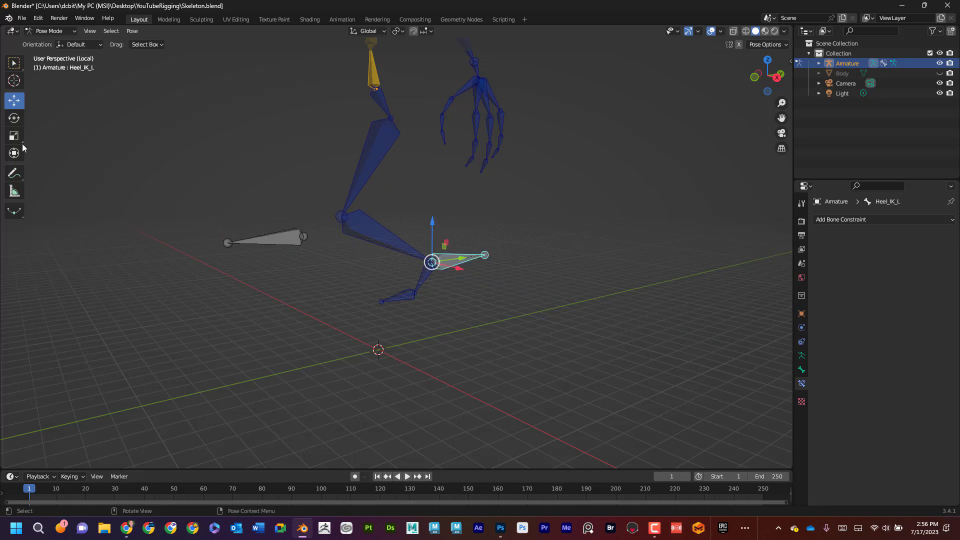
pyautogui.click(15, 119)
pyautogui.moveTo(425, 243); pyautogui.dragTo(462, 260)
pyautogui.hotkey('ctrl', 'z')
# Test lowering Heel_IK_L along Z below the foot, and undo all the test moves
pyautogui.click(14, 100)
pyautogui.moveTo(427, 217); pyautogui.dragTo(398, 361)
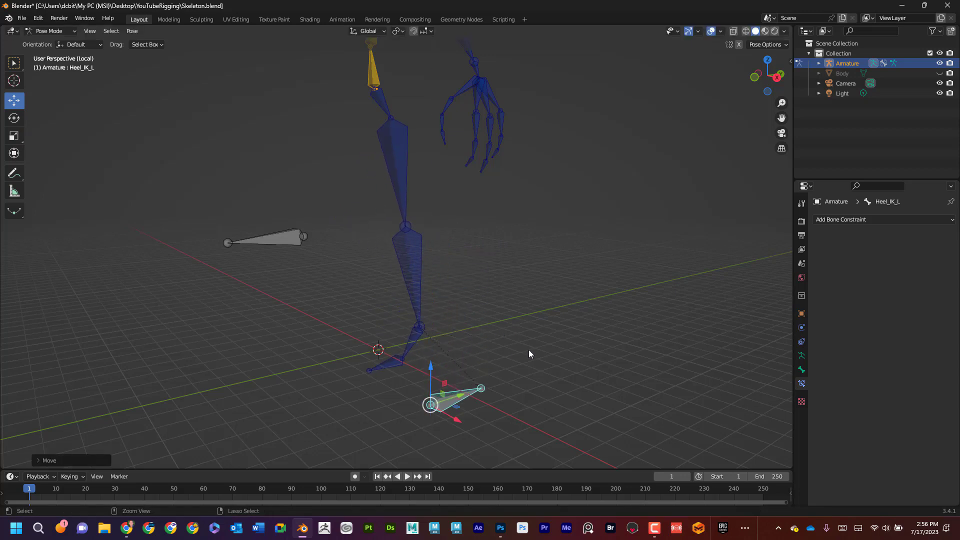
pyautogui.hotkey('ctrl', 'z')
pyautogui.hotkey('ctrl', 'z')
pyautogui.hotkey('ctrl', 'z')
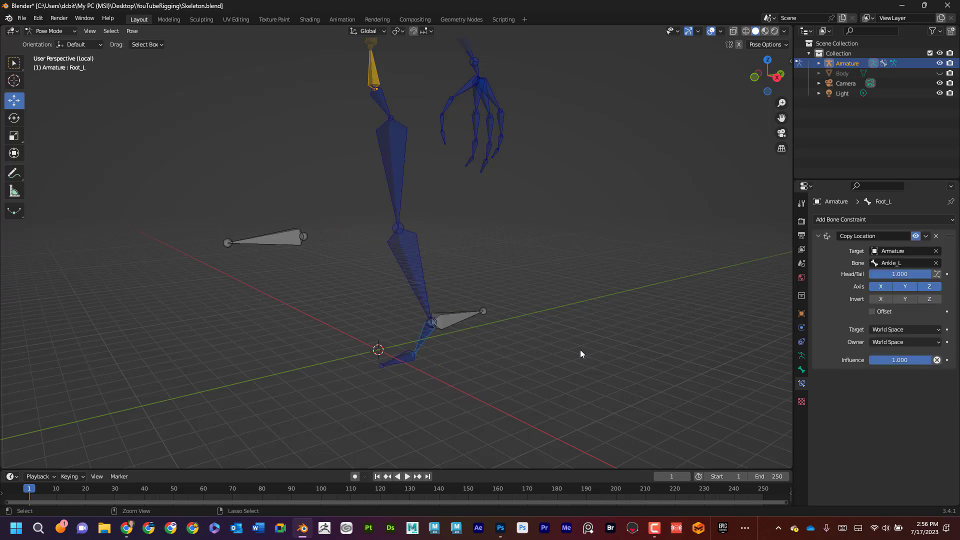
pyautogui.hotkey('ctrl', 'z')
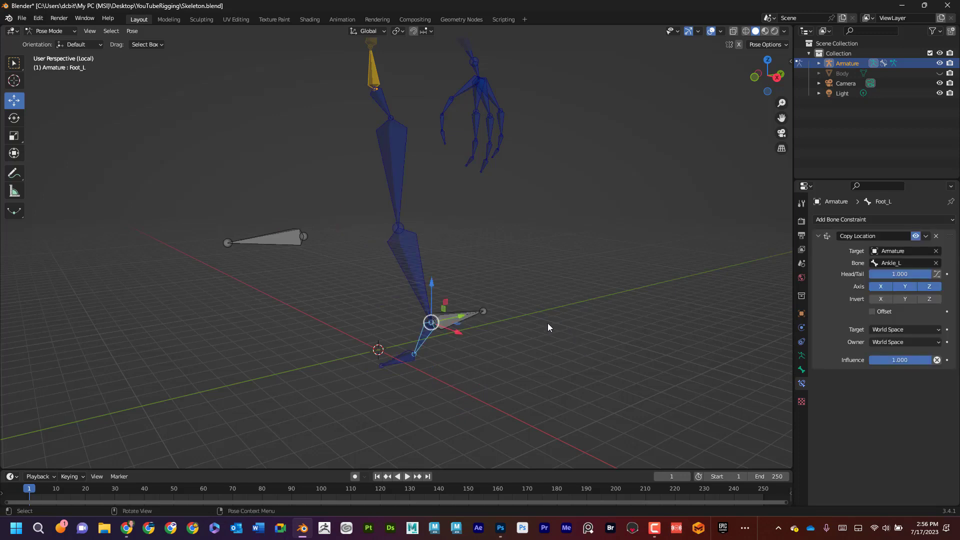
# Test moving Heel_IK_L along Z once more, and undo the move
pyautogui.click(454, 317)
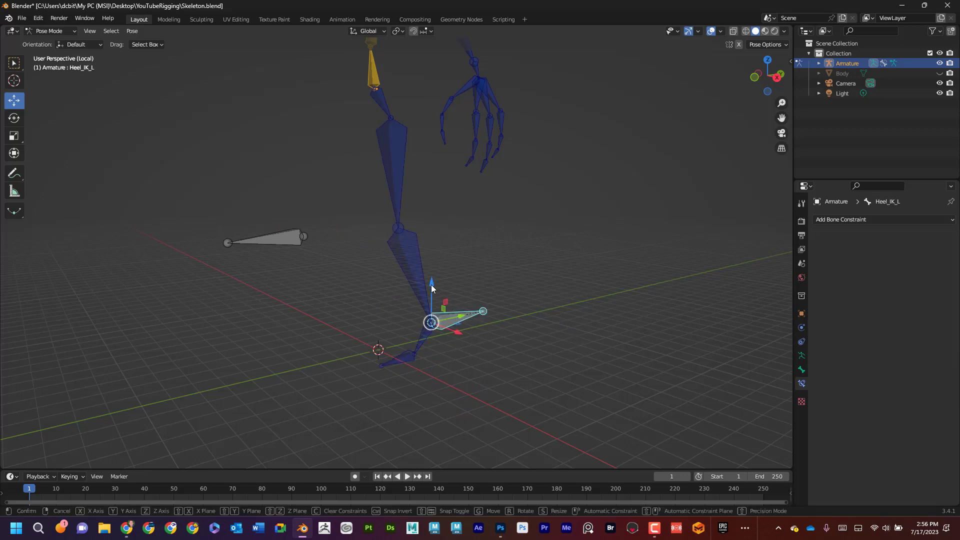
pyautogui.moveTo(431, 285); pyautogui.dragTo(431, 318)
pyautogui.hotkey('ctrl', 'z')
pyautogui.hotkey('ctrl', 'z')
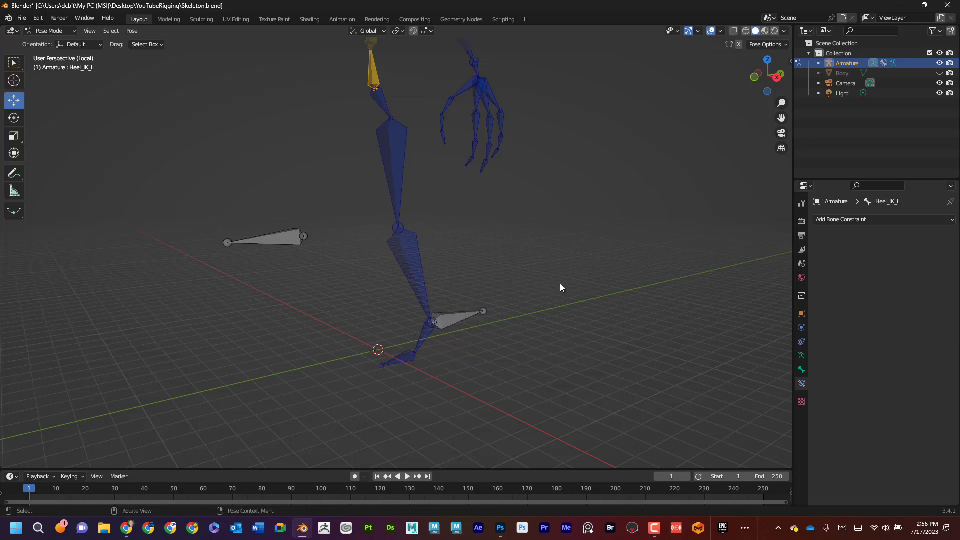
# In Edit Mode, move the joint between Elbow_L and Wrist_L slightly in the positive Y direction
pyautogui.moveTo(534, 229); pyautogui.dragTo(506, 192, button='middle')
pyautogui.click(409, 211)
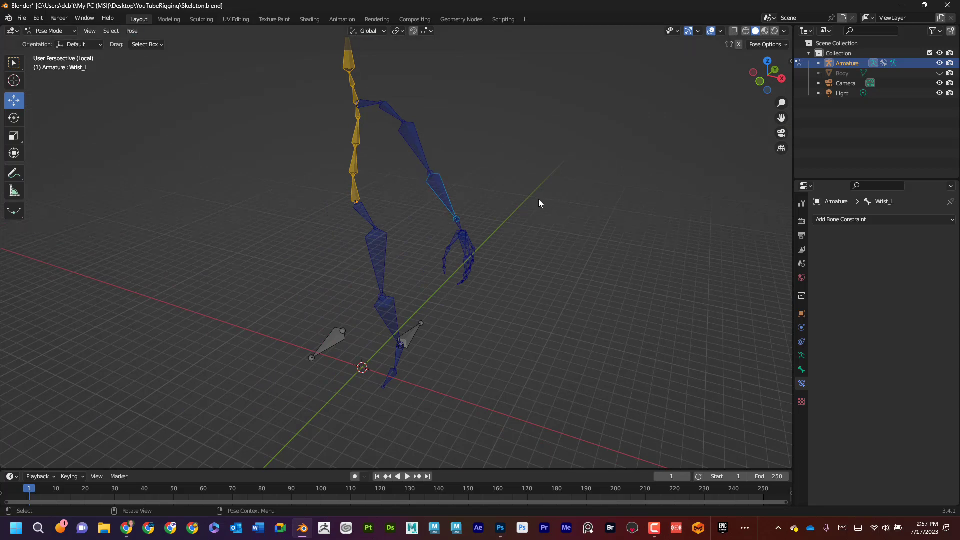
pyautogui.press('KP_7')
pyautogui.scroll(5, 461, 253)
pyautogui.click(482, 253)
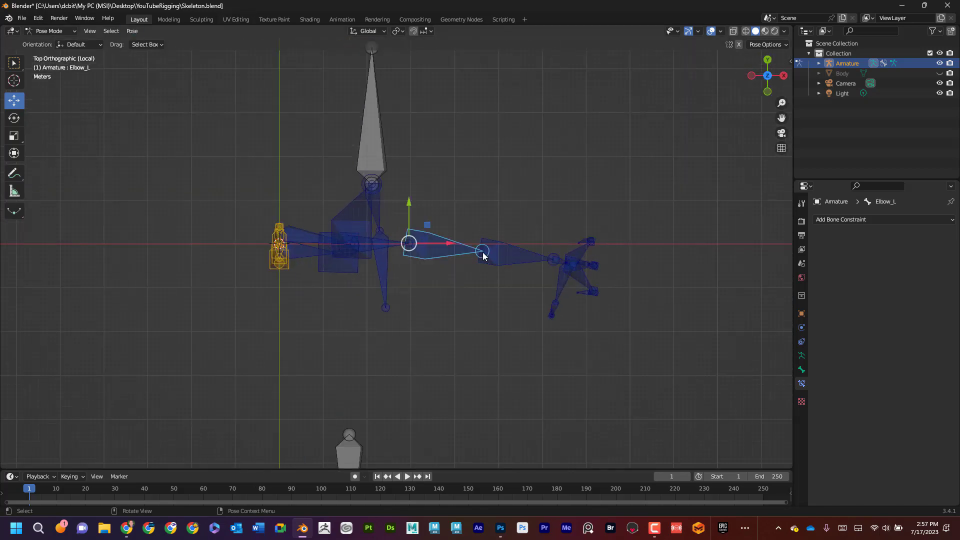
pyautogui.click(59, 31)
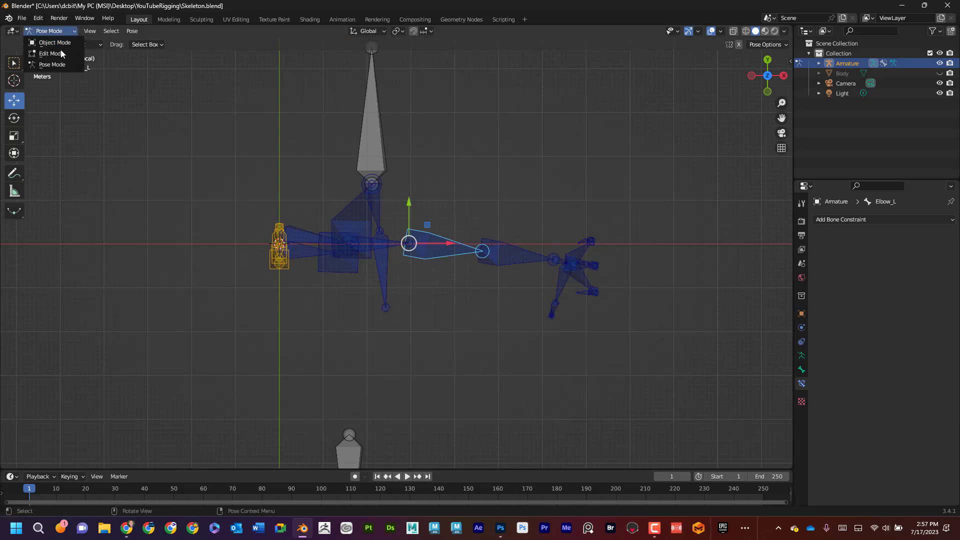
pyautogui.click(61, 54)
pyautogui.click(482, 251)
pyautogui.moveTo(483, 215); pyautogui.dragTo(483, 206)
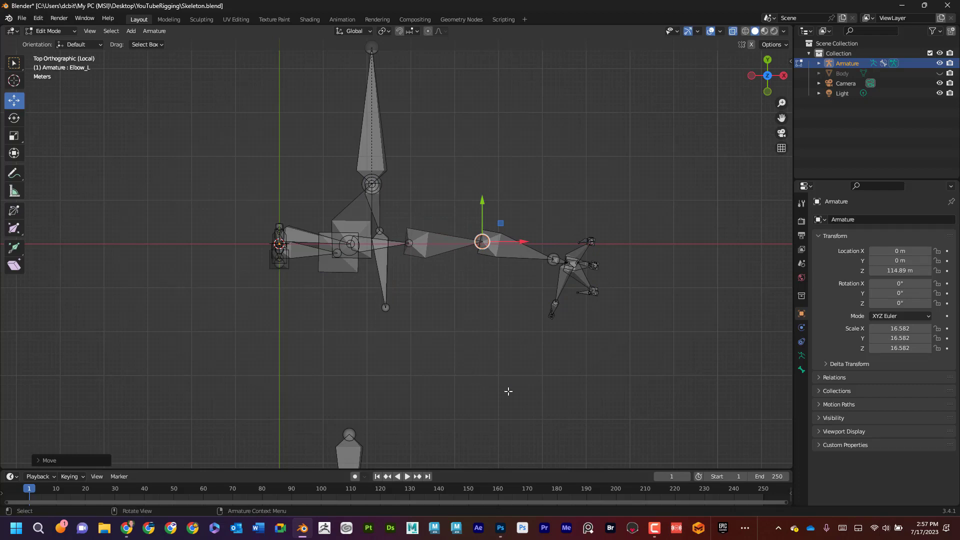
# In top view, extrude a new bone about 9 m along positive Y from the joint between Elbow_L and Wrist_L
pyautogui.moveTo(486, 396); pyautogui.dragTo(526, 322, button='middle')
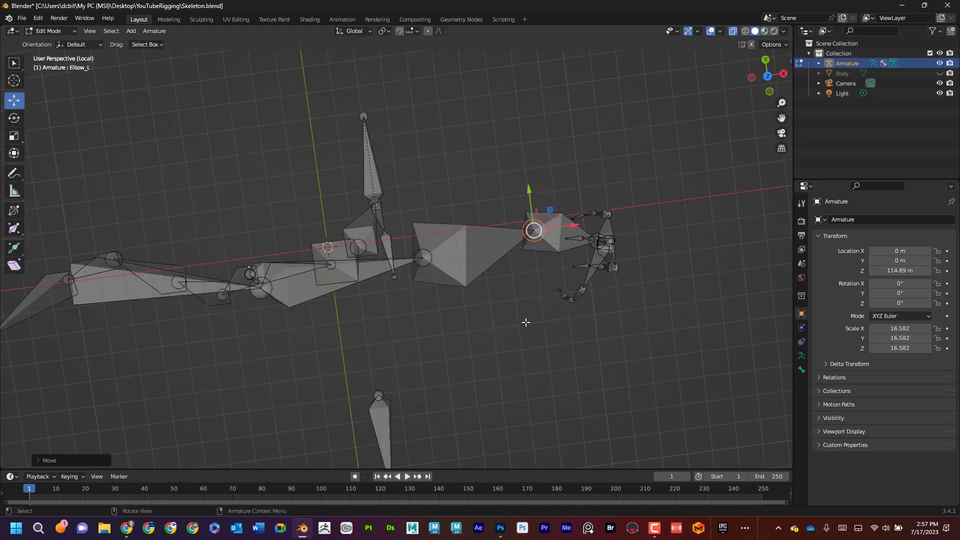
pyautogui.press('KP_7')
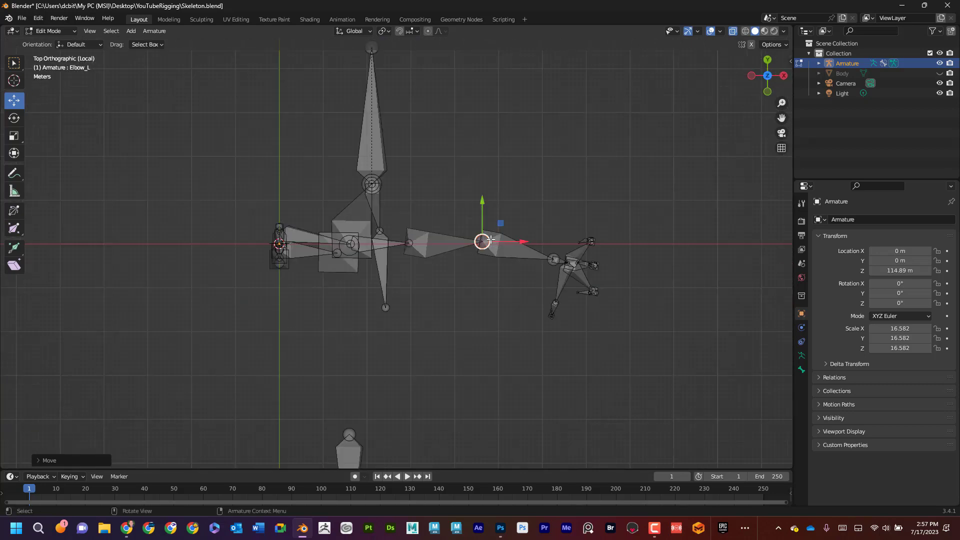
pyautogui.press('e')
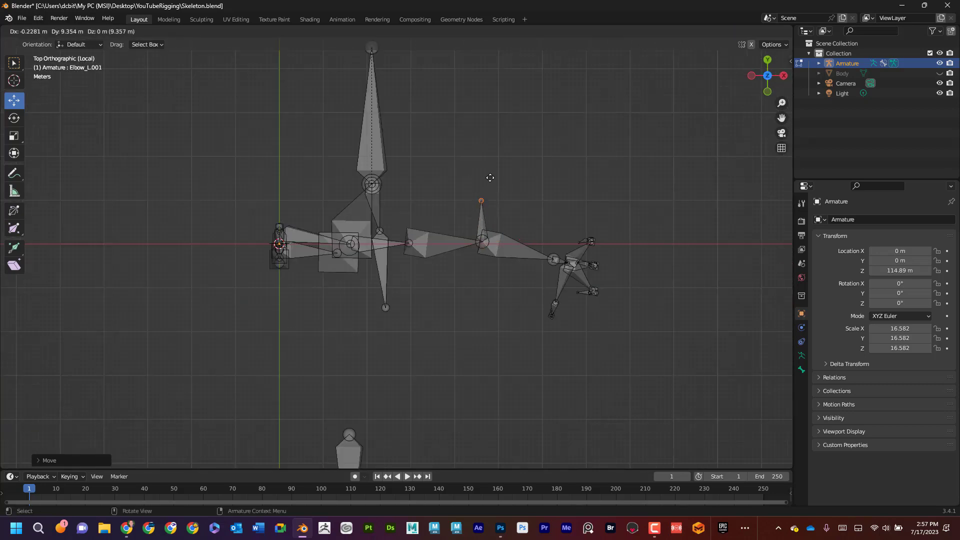
pyautogui.press('y')
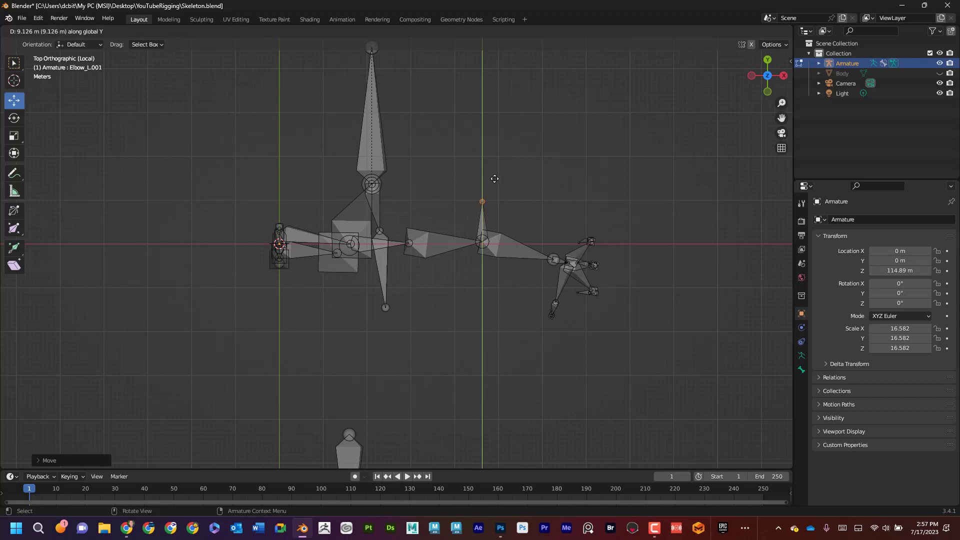
pyautogui.click(496, 180)
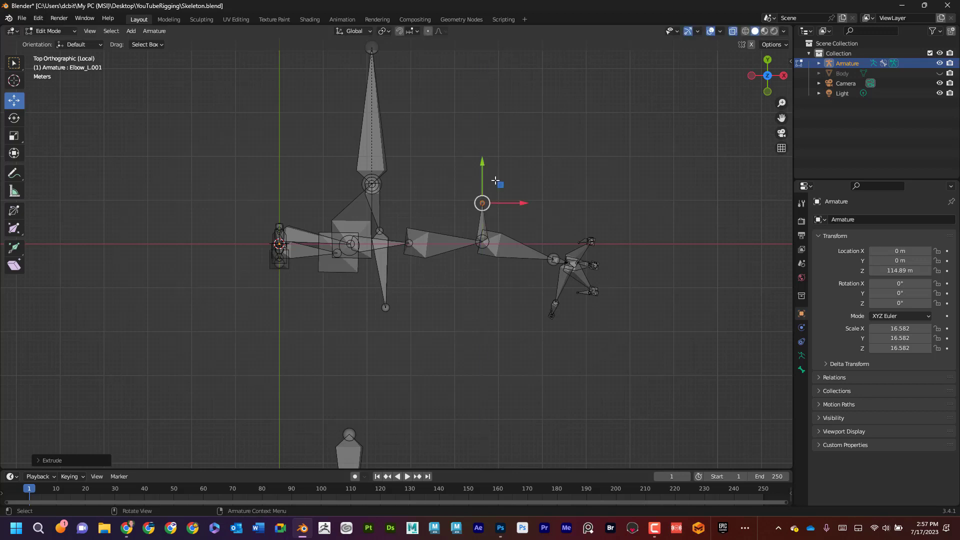
# Extrude another bone about 8.5 m along positive Y from the wrist joint at the end of Wrist_L
pyautogui.click(555, 257)
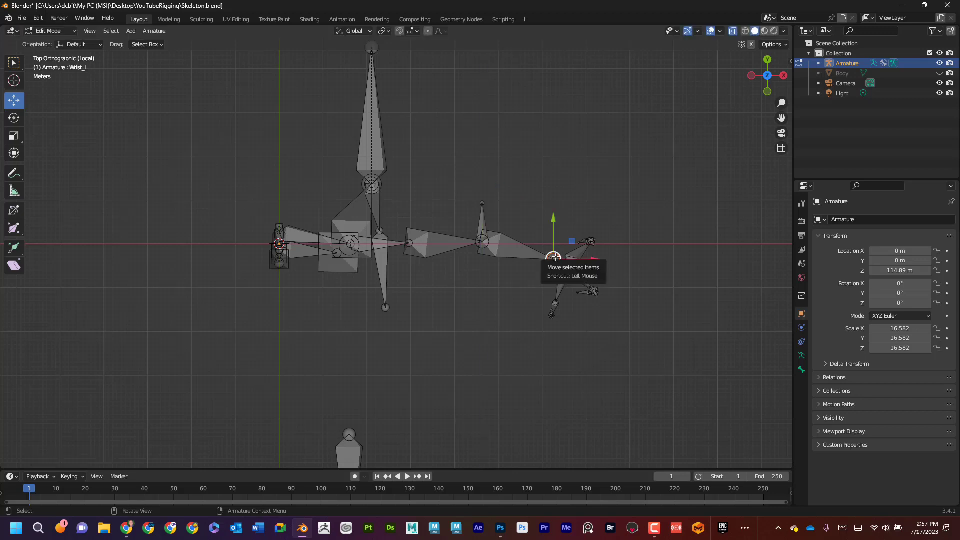
pyautogui.press('e')
pyautogui.press('y')
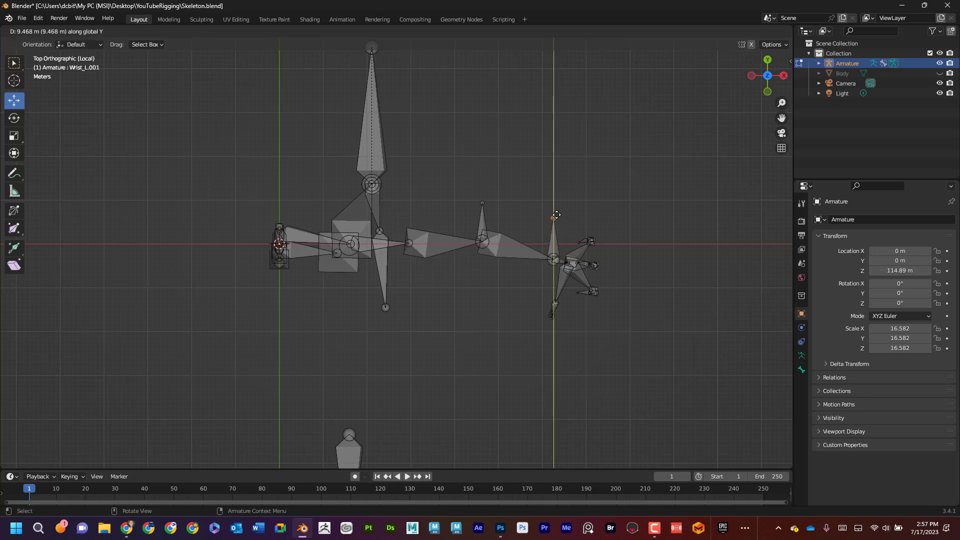
pyautogui.click(558, 220)
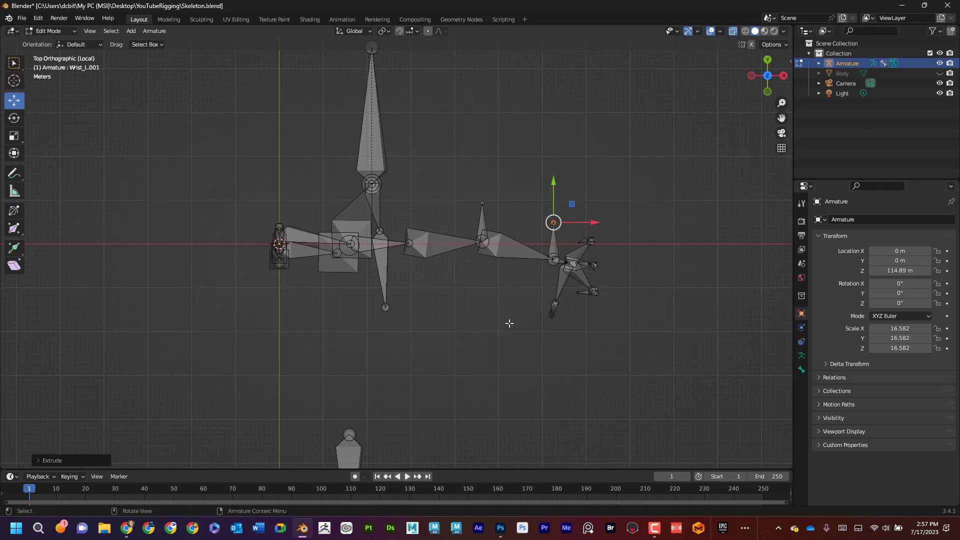
# Clear the parent of the new elbow bone Elbow_L.001 and turn off its Deform option
pyautogui.moveTo(488, 300); pyautogui.dragTo(466, 233, button='middle')
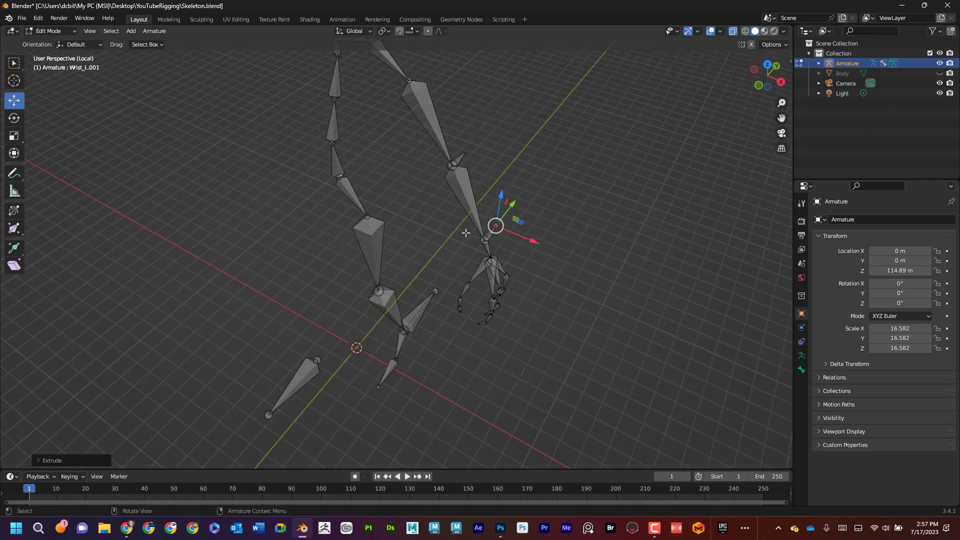
pyautogui.click(461, 158)
pyautogui.moveTo(533, 170); pyautogui.dragTo(538, 196, button='middle')
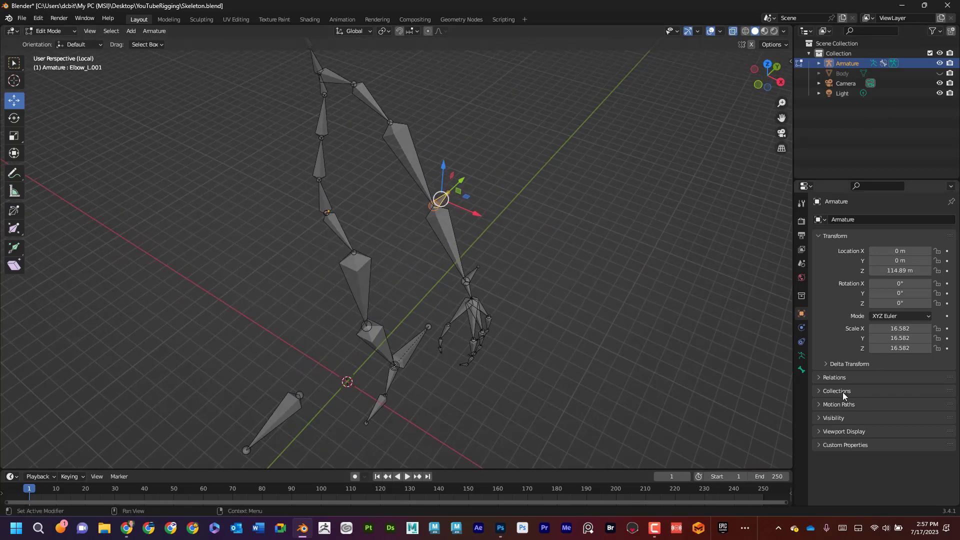
pyautogui.click(803, 369)
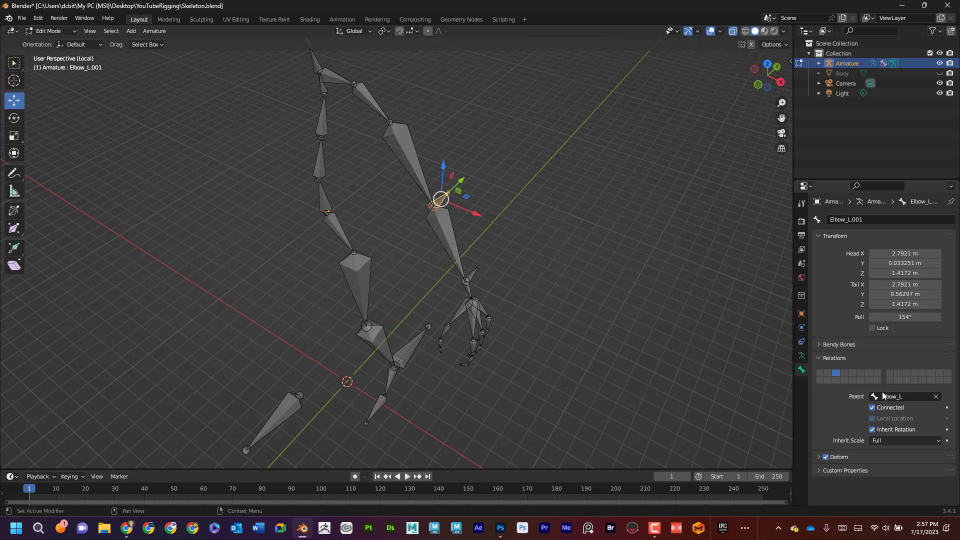
pyautogui.click(936, 397)
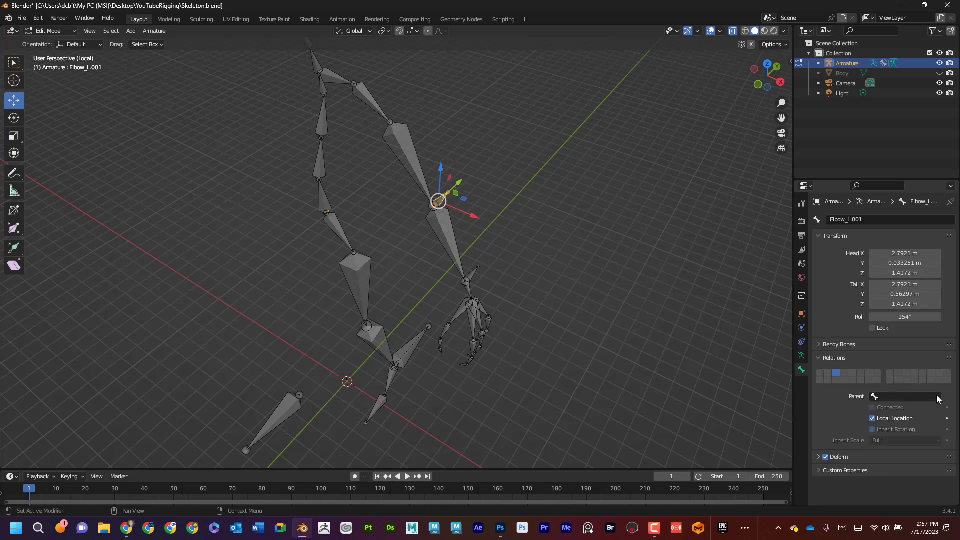
pyautogui.click(826, 457)
# Clear the parent of the new wrist bone Wrist_L.001 and turn off its Deform option
pyautogui.moveTo(462, 278); pyautogui.dragTo(463, 277, button='middle')
pyautogui.click(461, 278)
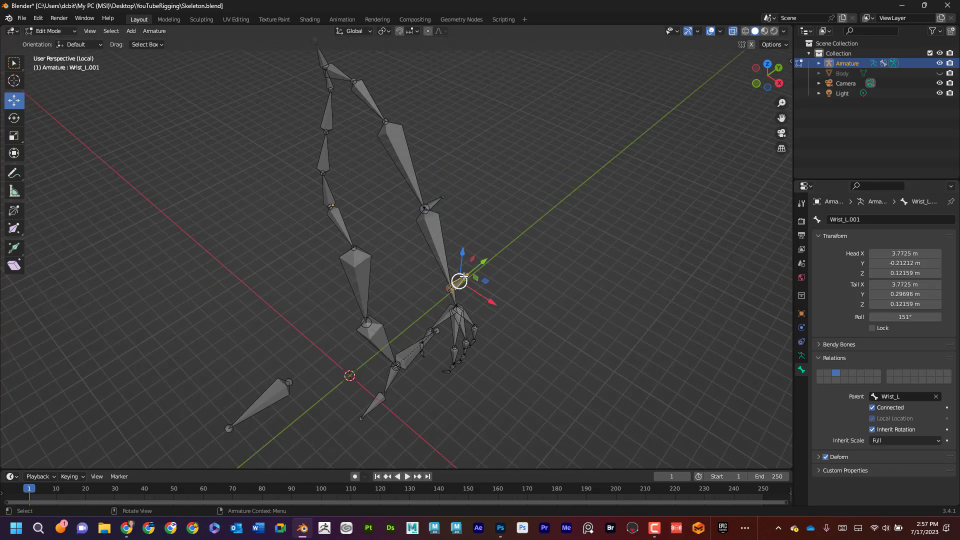
pyautogui.click(936, 398)
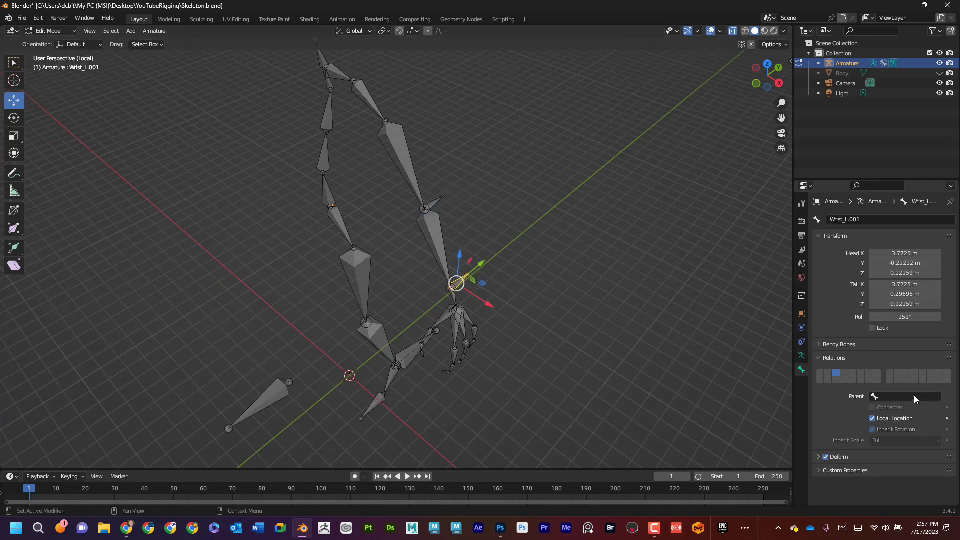
pyautogui.click(825, 457)
pyautogui.moveTo(553, 266); pyautogui.dragTo(398, 213, button='middle')
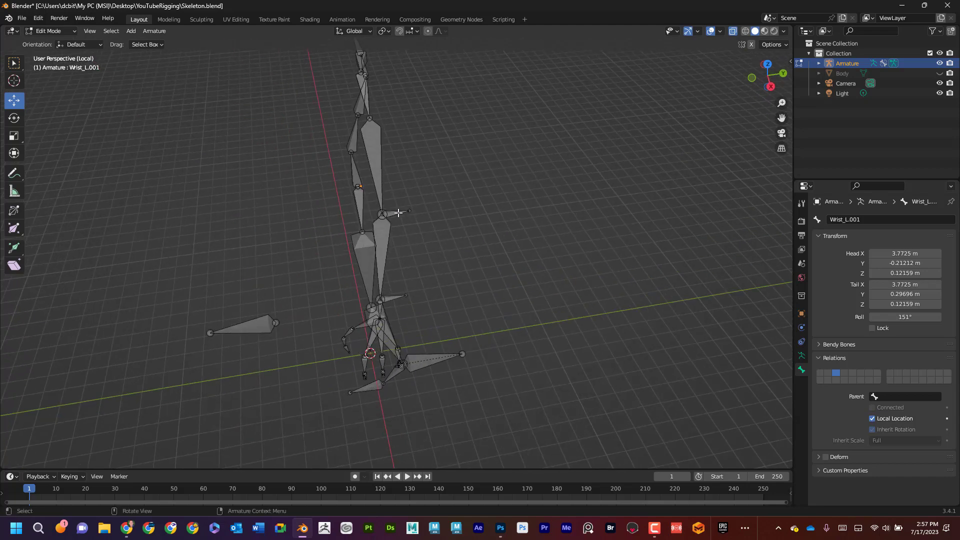
# Move the detached bone Elbow_L.001 along positive Y behind the arm, with its head at about Y 1.53 m
pyautogui.click(398, 212)
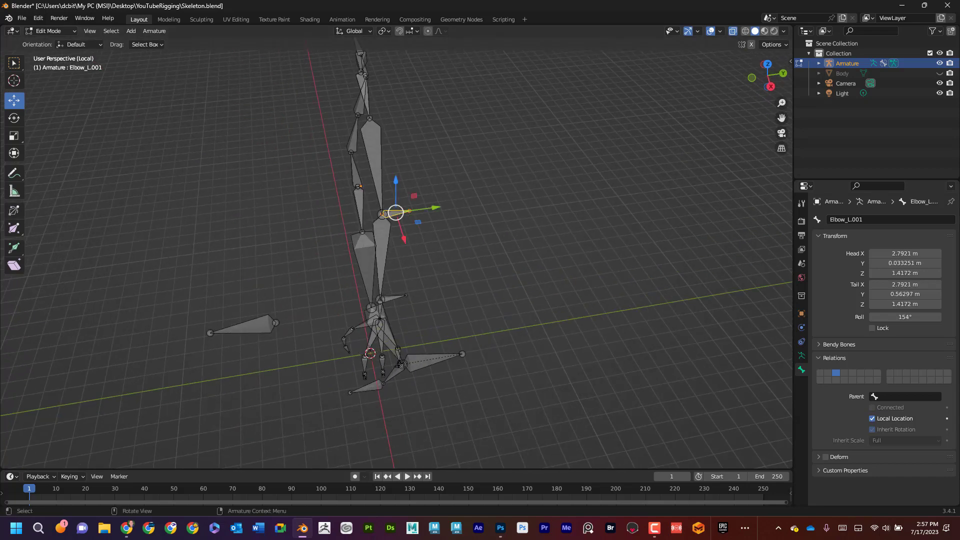
pyautogui.hotkey('alt', 'Tab')
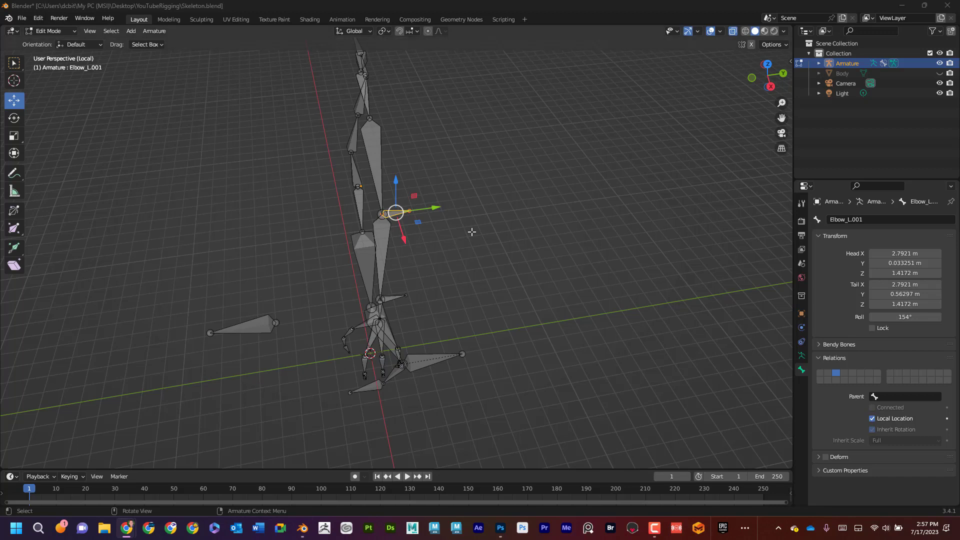
pyautogui.moveTo(436, 207); pyautogui.dragTo(505, 200)
pyautogui.moveTo(506, 200); pyautogui.dragTo(577, 246, button='middle')
# Rename the detached elbow bone as Elbow_Aim_L
pyautogui.click(904, 220)
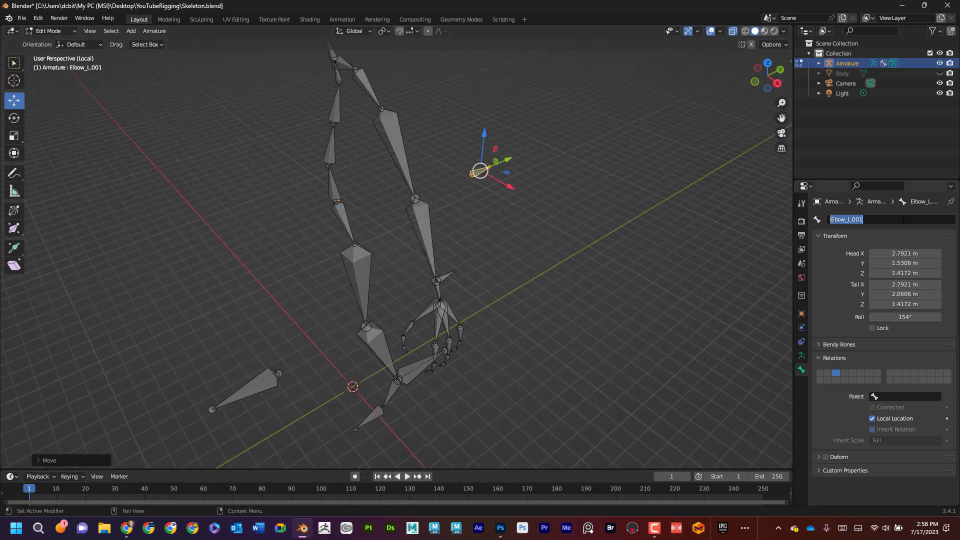
pyautogui.write('Elbow_Aim_')
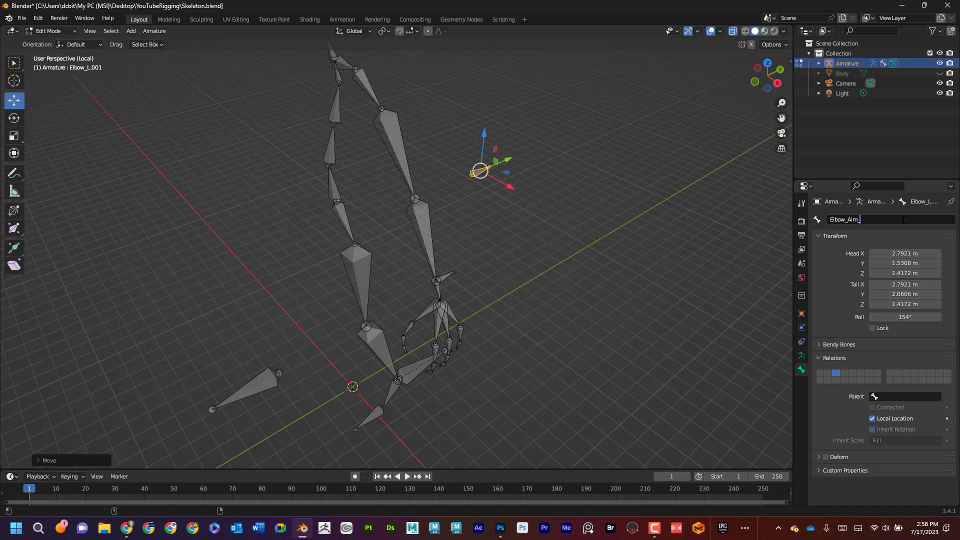
pyautogui.write('L')
pyautogui.press('Return')
# Rename the detached wrist bone as Wrist_IK_L
pyautogui.click(445, 276)
pyautogui.click(847, 219)
pyautogui.write('Wrist_IK_K')
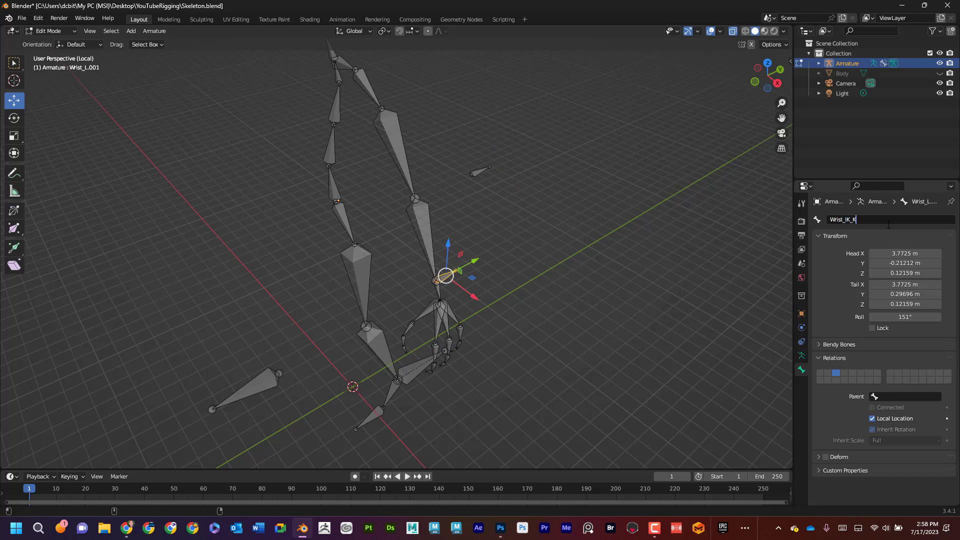
pyautogui.press('BackSpace')
pyautogui.write('L')
pyautogui.press('Return')
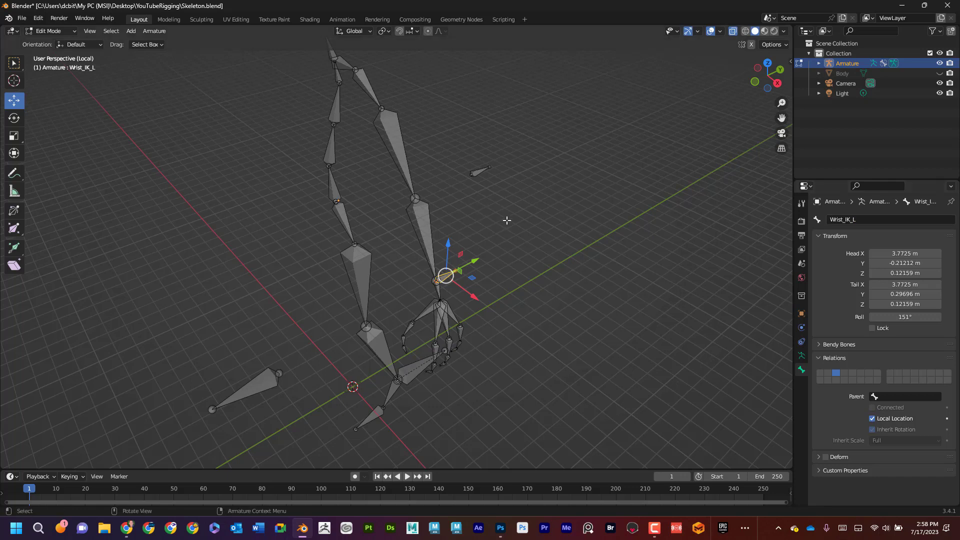
# Switch the armature to Pose Mode and add an Inverse Kinematics bone constraint to Wrist_L
pyautogui.click(520, 230)
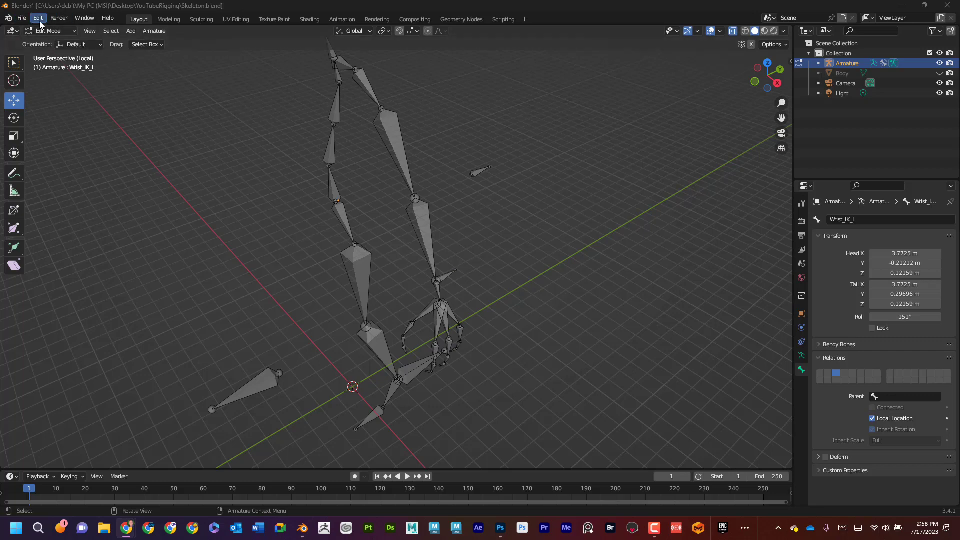
pyautogui.click(55, 31)
pyautogui.click(65, 67)
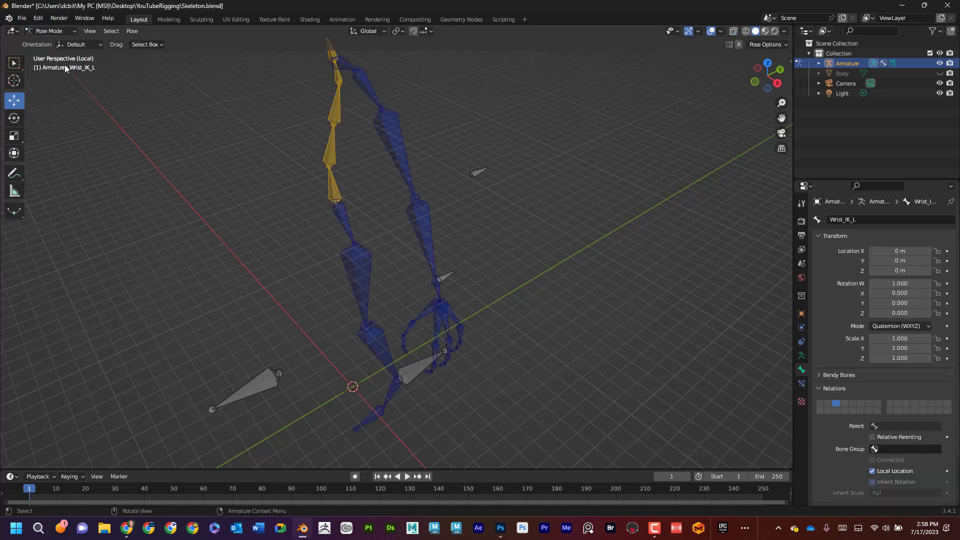
pyautogui.click(425, 241)
pyautogui.moveTo(424, 240)
pyautogui.mouseDown(button='middle')
pyautogui.moveTo(437, 234)
pyautogui.moveTo(424, 247)
pyautogui.mouseUp(button='middle')
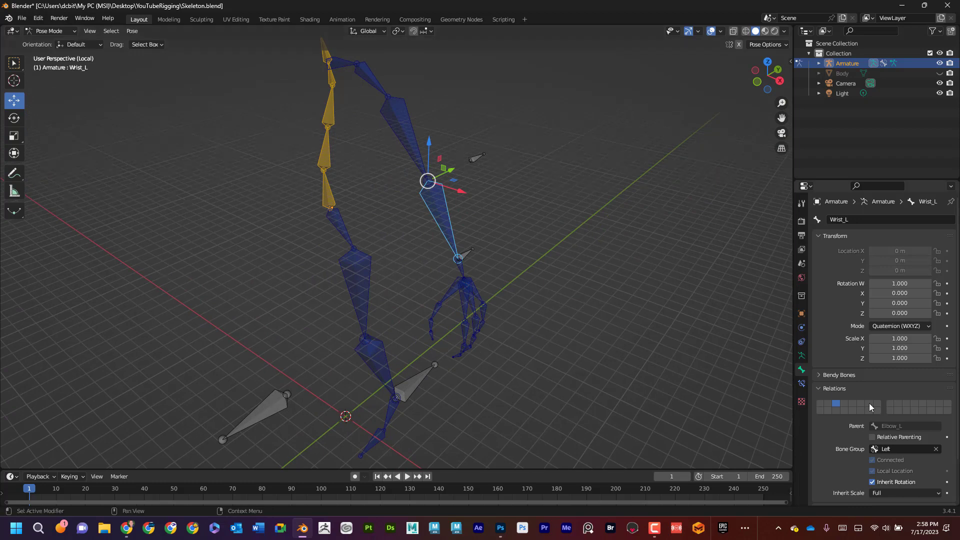
pyautogui.click(802, 383)
pyautogui.click(850, 219)
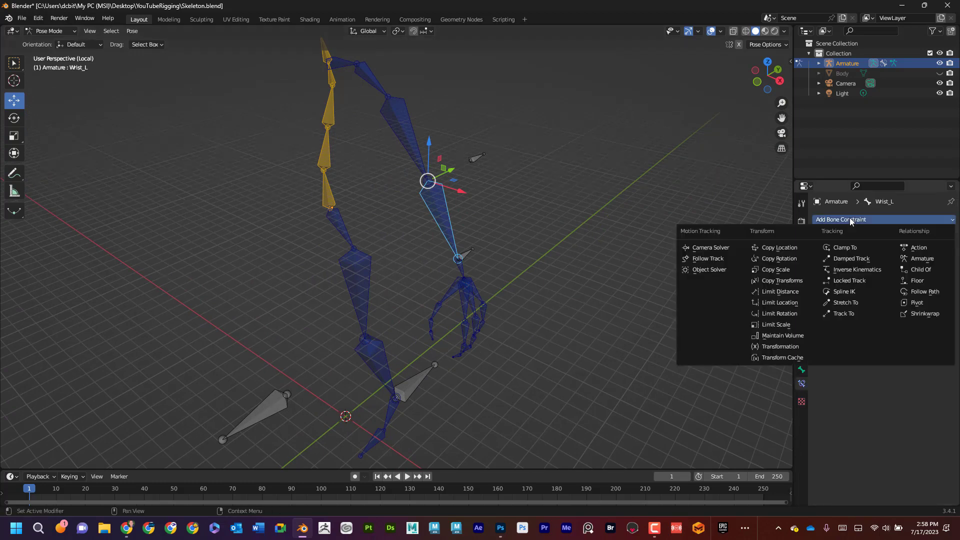
pyautogui.click(847, 270)
pyautogui.moveTo(571, 253); pyautogui.dragTo(584, 237, button='middle')
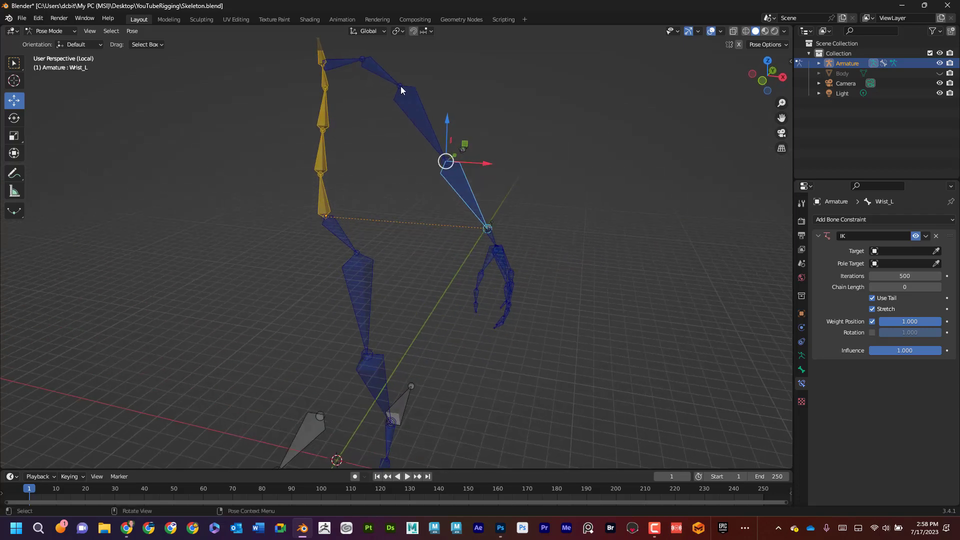
pyautogui.click(876, 251)
pyautogui.click(867, 266)
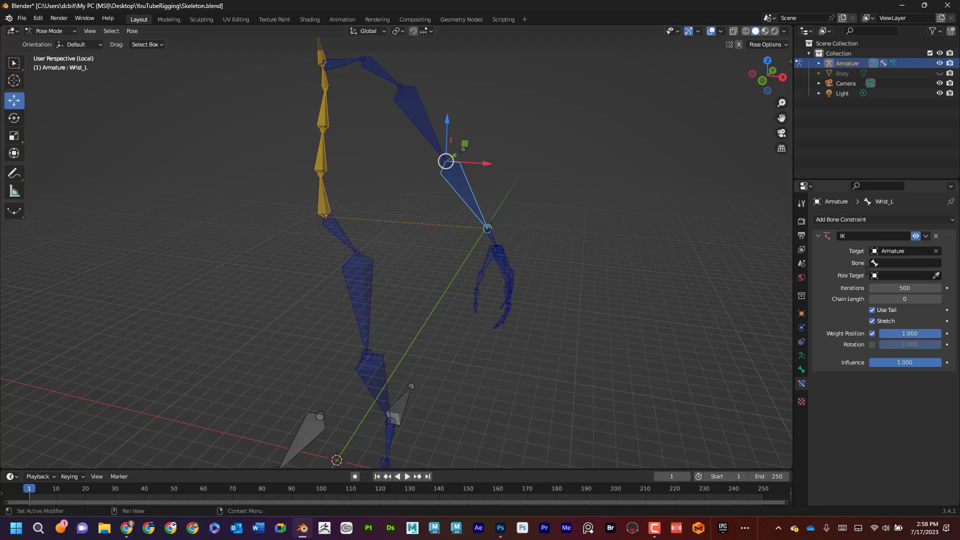
pyautogui.click(875, 264)
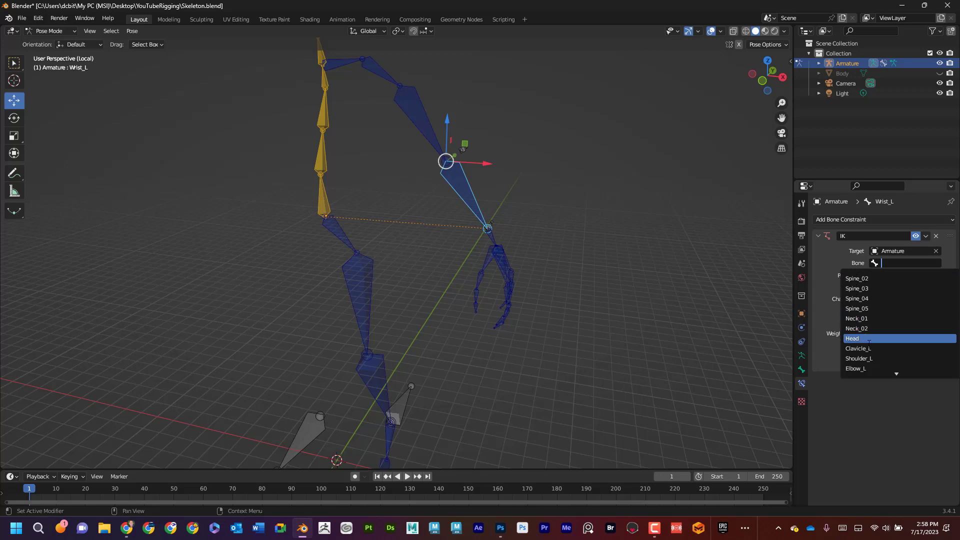
pyautogui.click(895, 359)
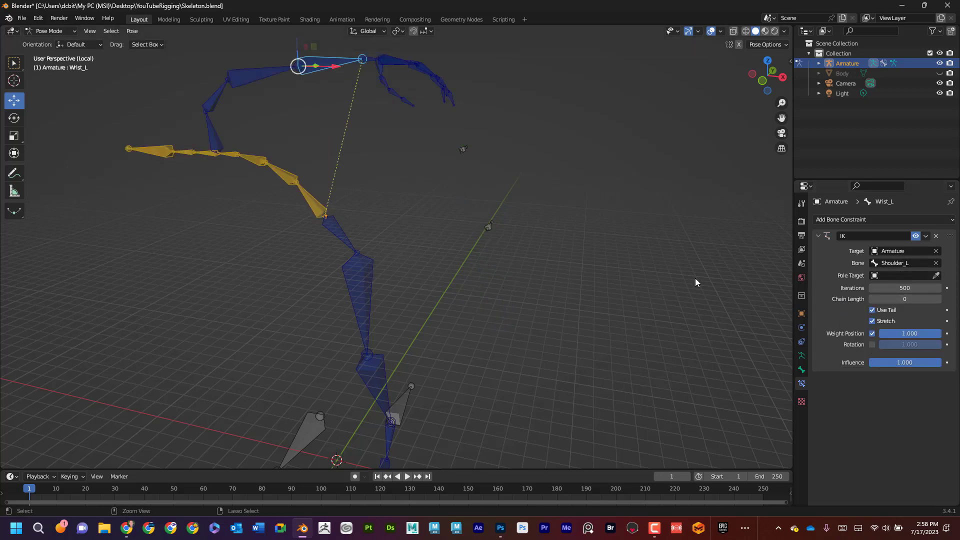
pyautogui.hotkey('ctrl', 'z')
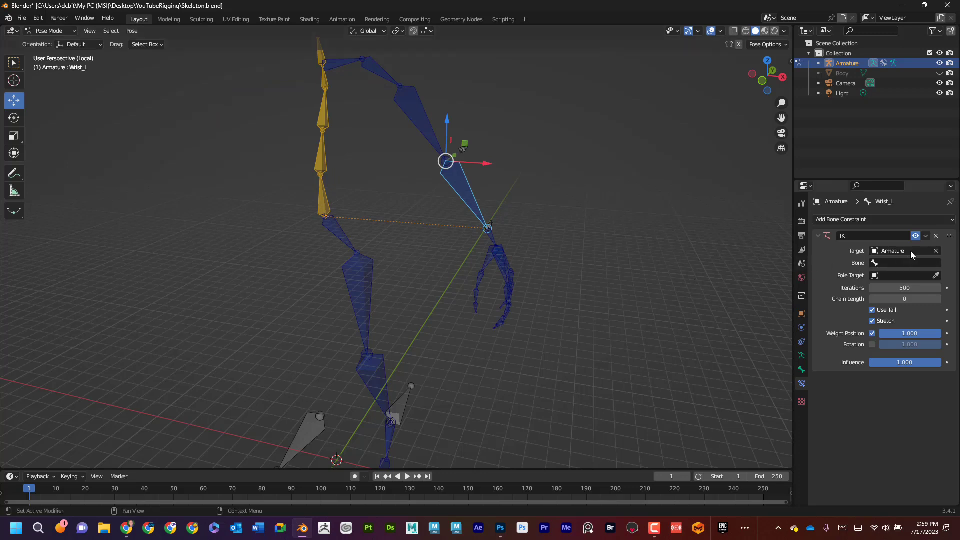
pyautogui.click(936, 251)
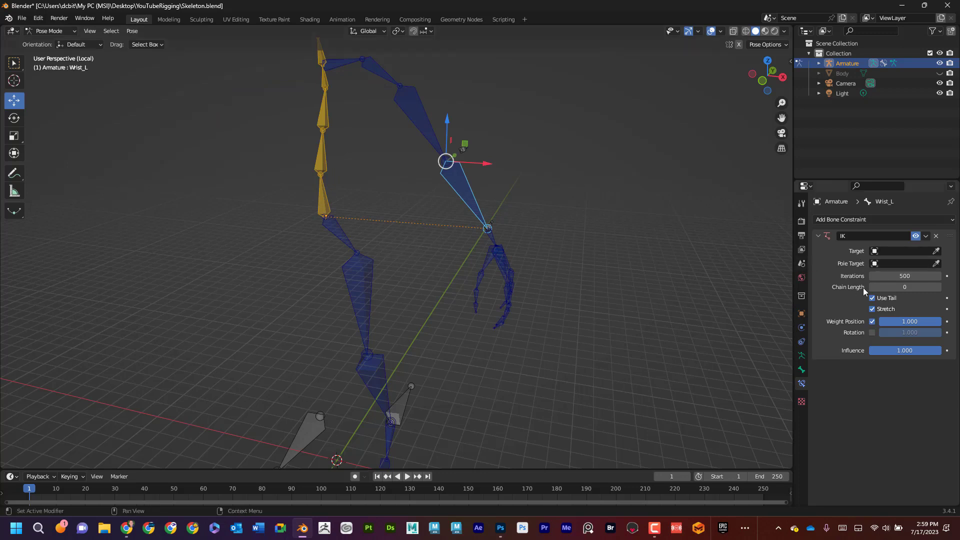
# Set the Wrist_L IK constraint's chain length to 2 and its target to the Wrist_IK_L bone of Armature
pyautogui.moveTo(905, 287); pyautogui.dragTo(921, 287)
pyautogui.moveTo(570, 178); pyautogui.dragTo(549, 198, button='middle')
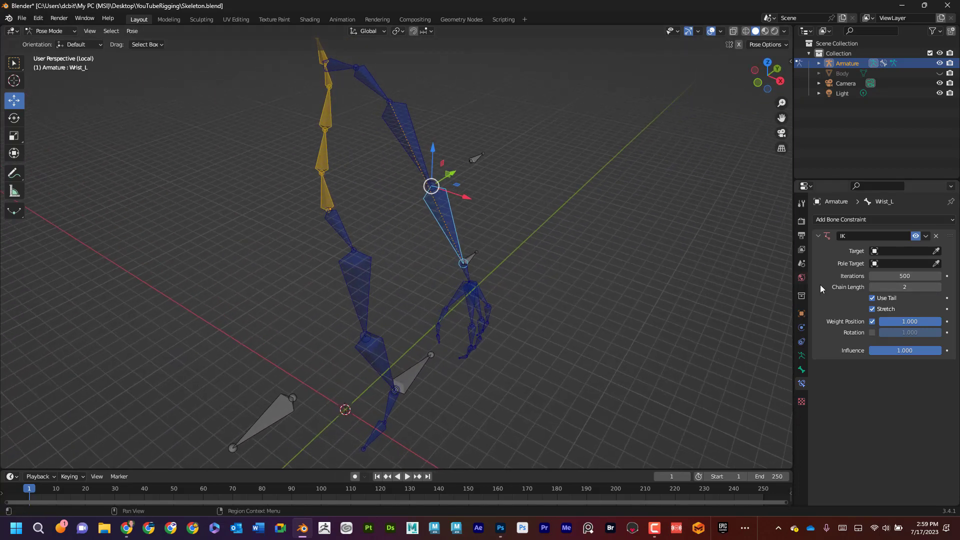
pyautogui.click(876, 252)
pyautogui.click(870, 266)
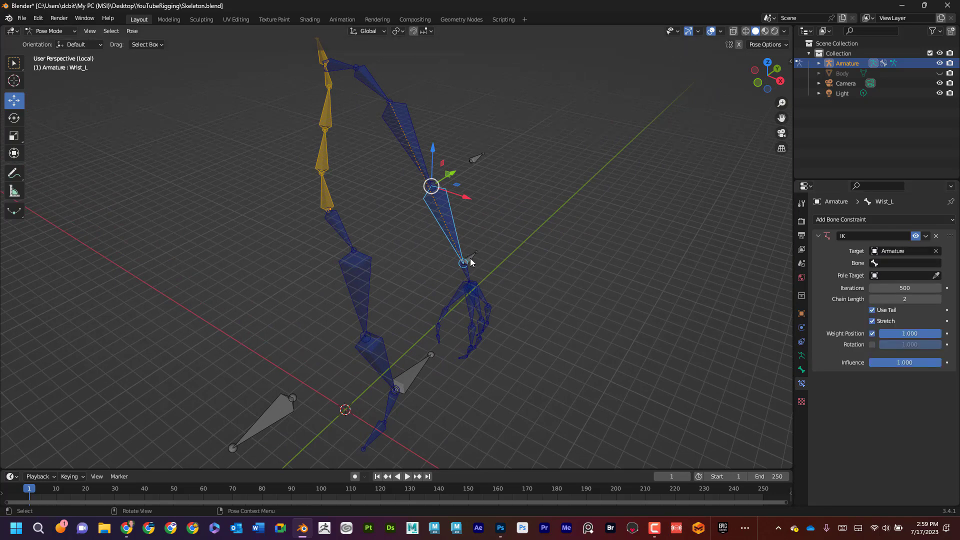
pyautogui.click(876, 264)
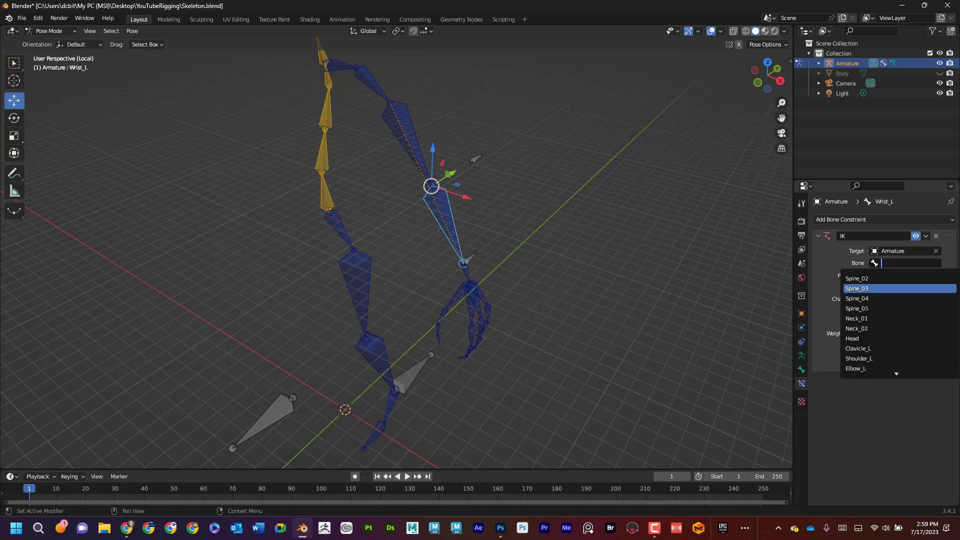
pyautogui.scroll(-20, 871, 340)
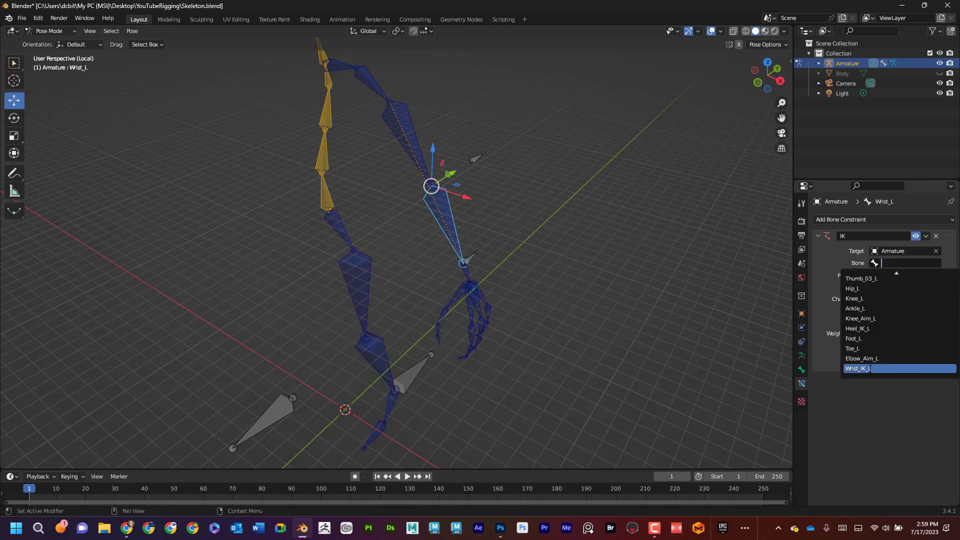
pyautogui.click(870, 370)
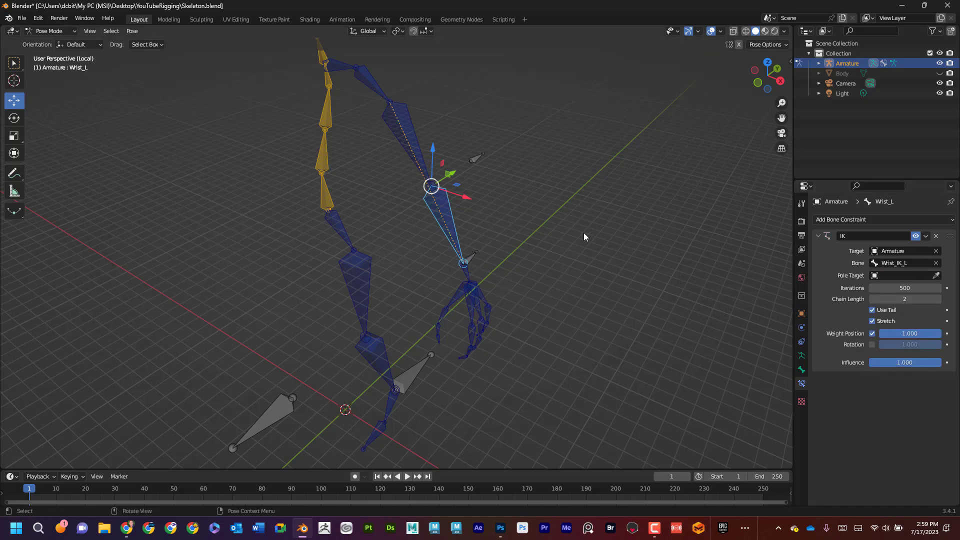
# Set the IK constraint's pole target to Armature with the bone Elbow_Aim_L
pyautogui.click(876, 276)
pyautogui.click(874, 288)
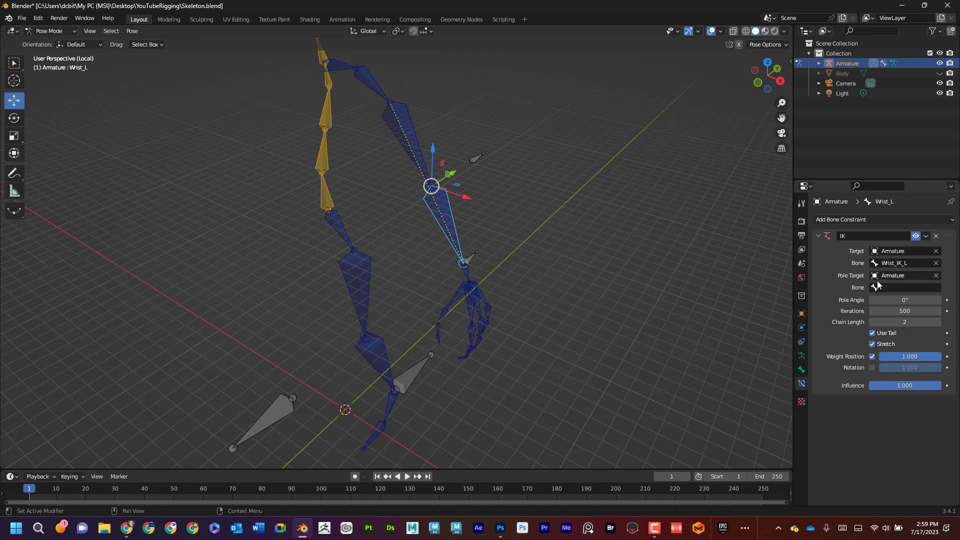
pyautogui.click(876, 288)
pyautogui.scroll(-10, 887, 341)
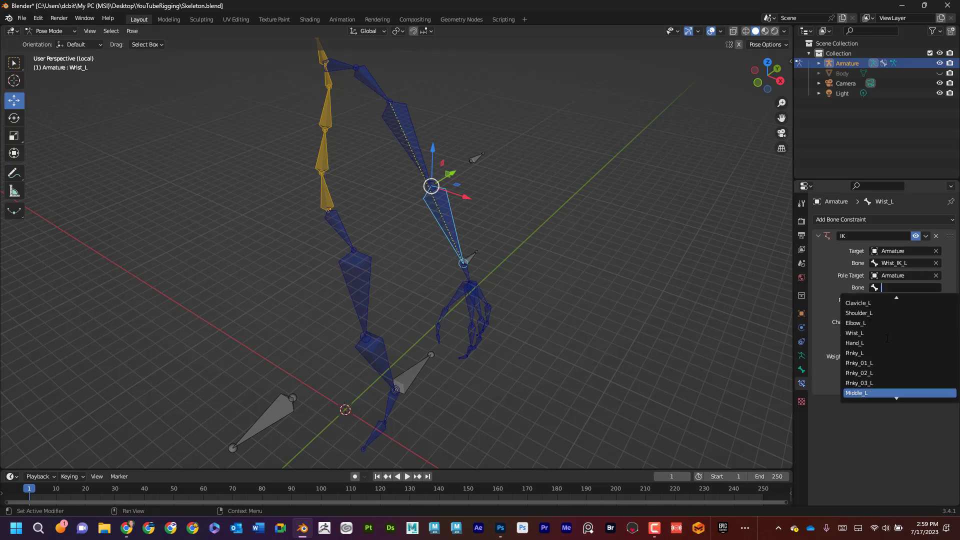
pyautogui.scroll(-6, 887, 341)
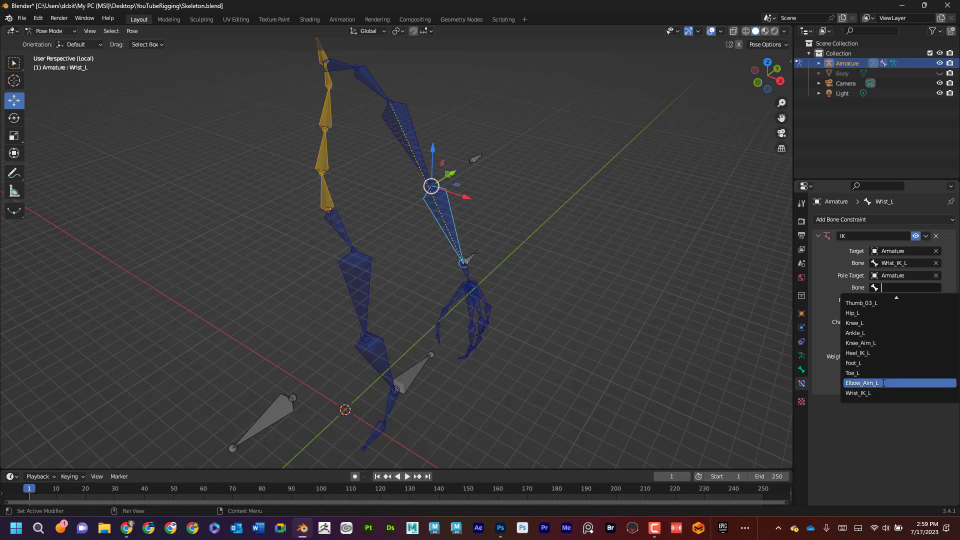
pyautogui.click(884, 383)
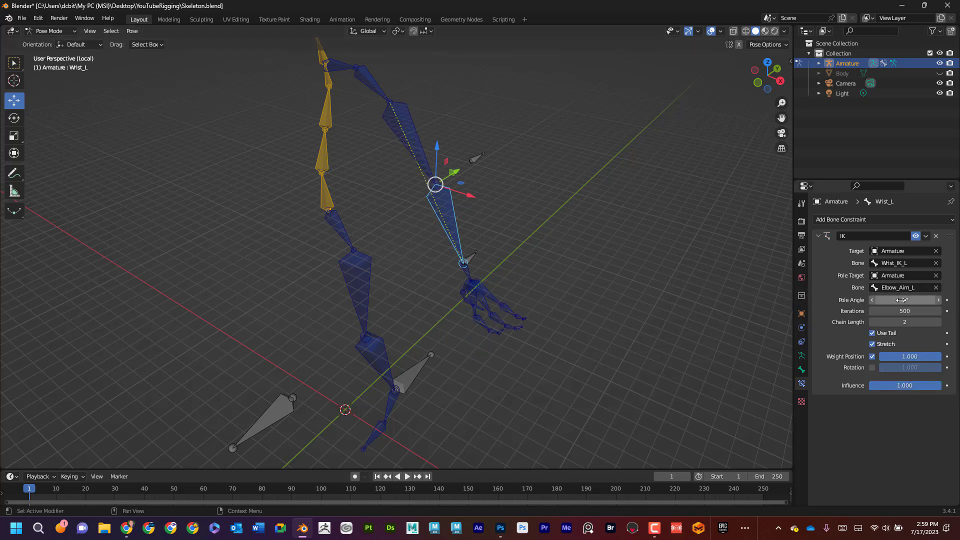
# Try pole angles of 90° and 180° on the Wrist_L IK constraint and compare the hand's orientation
pyautogui.doubleClick(929, 299)
pyautogui.write('90')
pyautogui.press('Return')
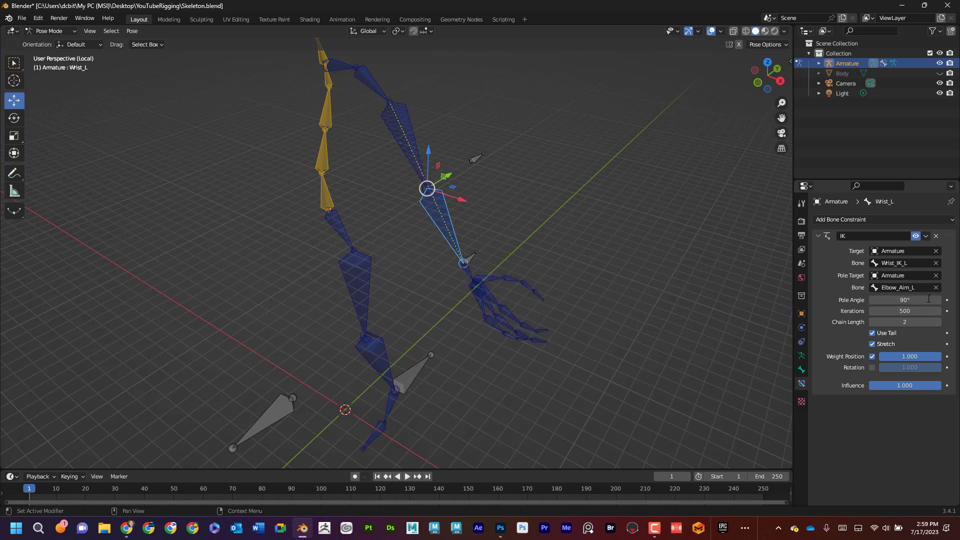
pyautogui.doubleClick(926, 299)
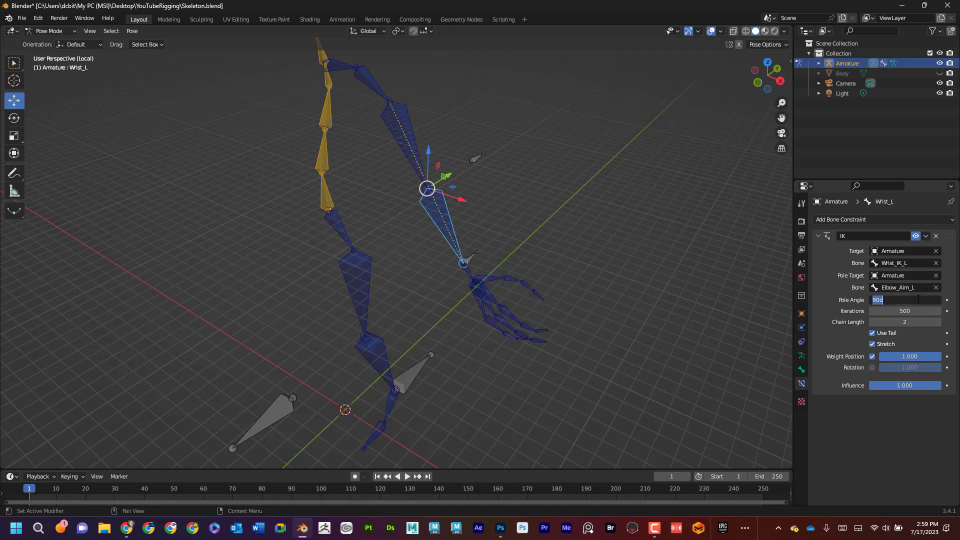
pyautogui.write('180')
pyautogui.press('Return')
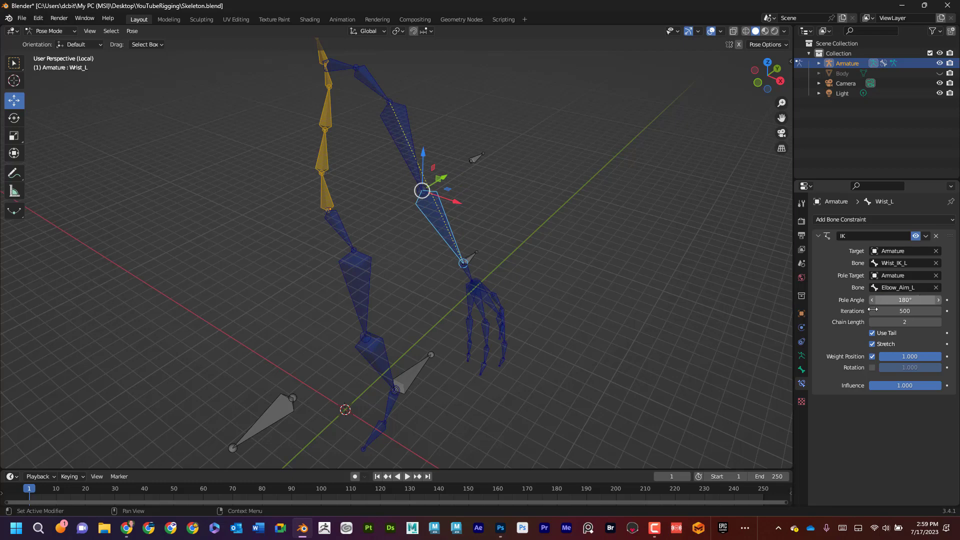
pyautogui.moveTo(620, 240); pyautogui.dragTo(650, 221, button='middle')
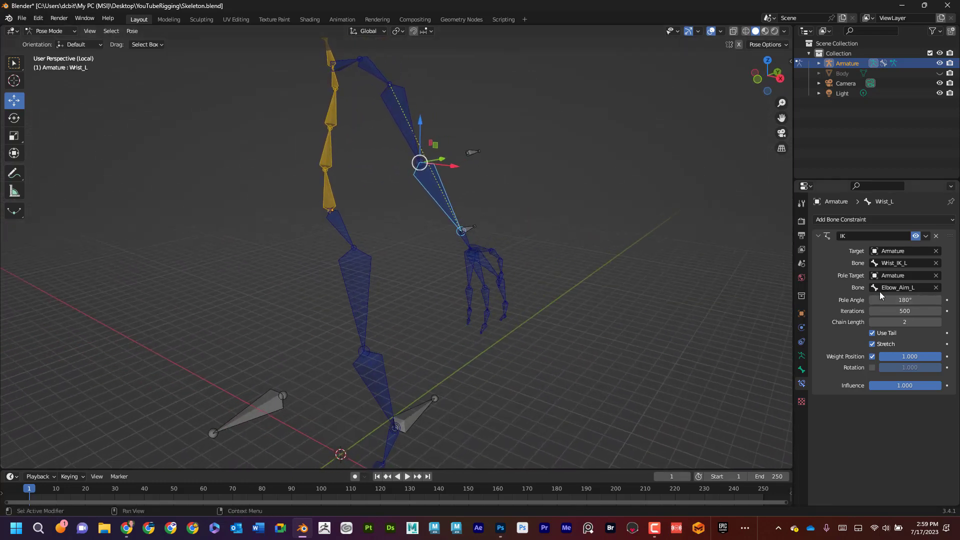
pyautogui.click(912, 299)
pyautogui.write('270')
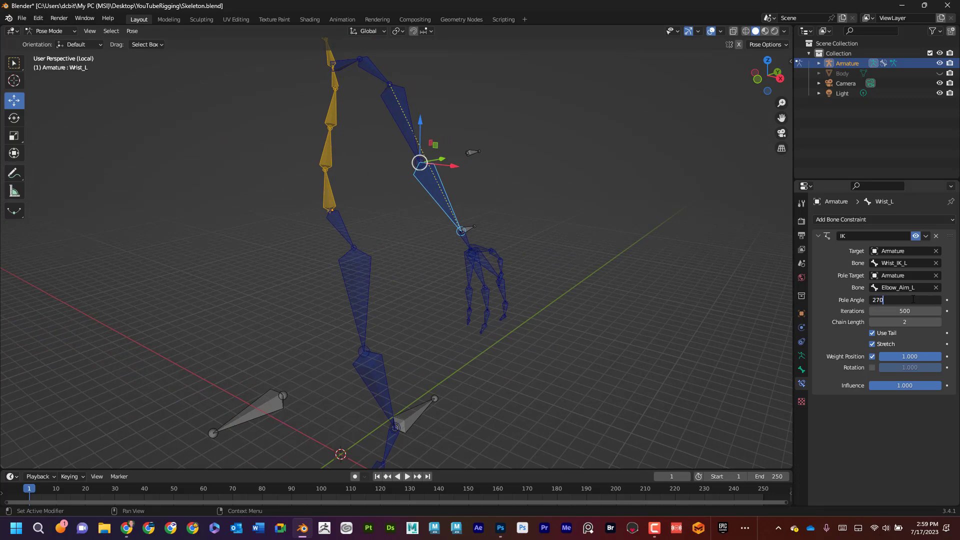
pyautogui.press('Escape')
pyautogui.click(907, 300)
pyautogui.write('90')
pyautogui.press('Return')
# Set the Wrist_L IK constraint's pole angle to -90°
pyautogui.click(902, 300)
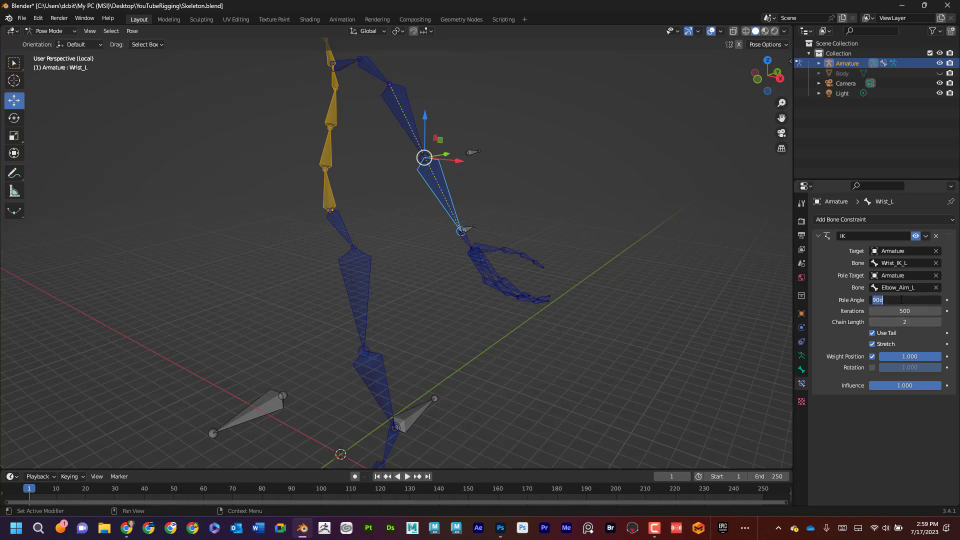
pyautogui.write('-90')
pyautogui.press('Return')
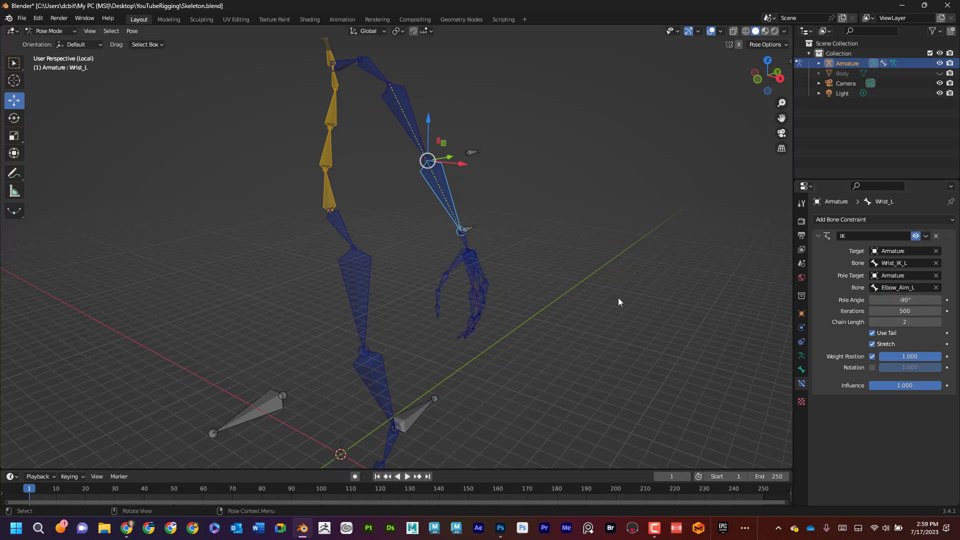
pyautogui.moveTo(618, 298); pyautogui.dragTo(650, 280, button='middle')
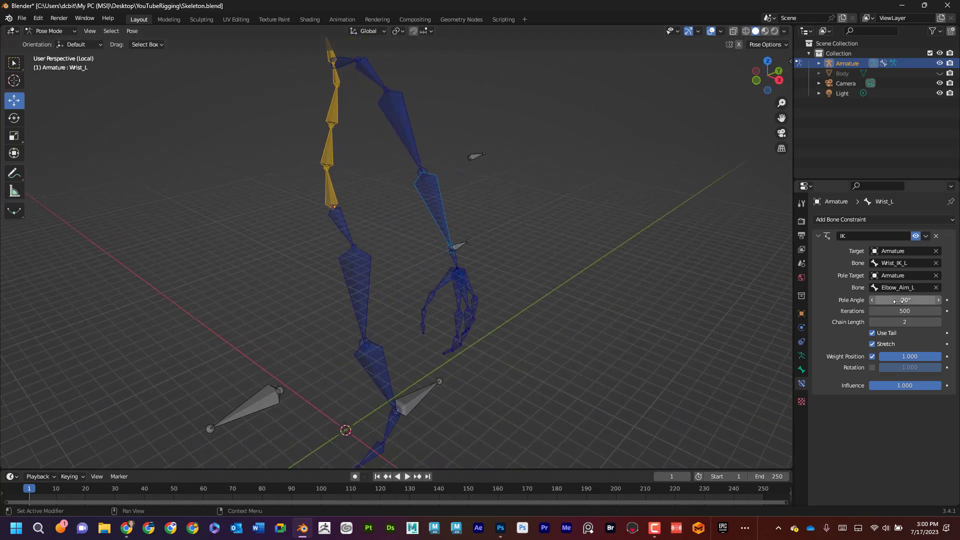
pyautogui.moveTo(750, 303); pyautogui.dragTo(518, 241, button='middle')
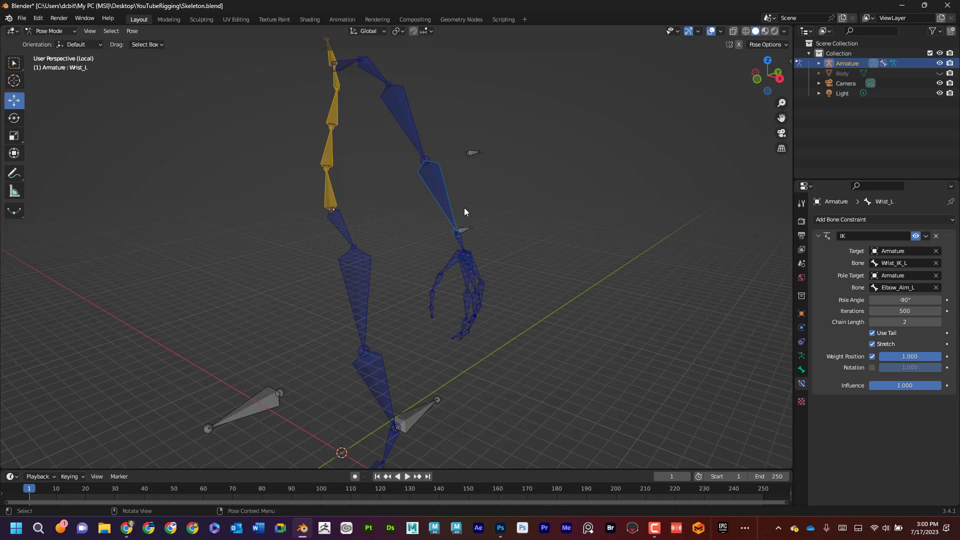
# Test the left arm's IK by moving Wrist_IK_L and Elbow_Aim_L, and undo the moves
pyautogui.click(466, 229)
pyautogui.moveTo(466, 229); pyautogui.dragTo(463, 256, button='middle')
pyautogui.moveTo(462, 256); pyautogui.dragTo(440, 219)
pyautogui.click(471, 159)
pyautogui.moveTo(472, 160); pyautogui.dragTo(518, 164)
pyautogui.hotkey('ctrl', 'z')
pyautogui.hotkey('ctrl', 'z')
pyautogui.hotkey('ctrl', 'z')
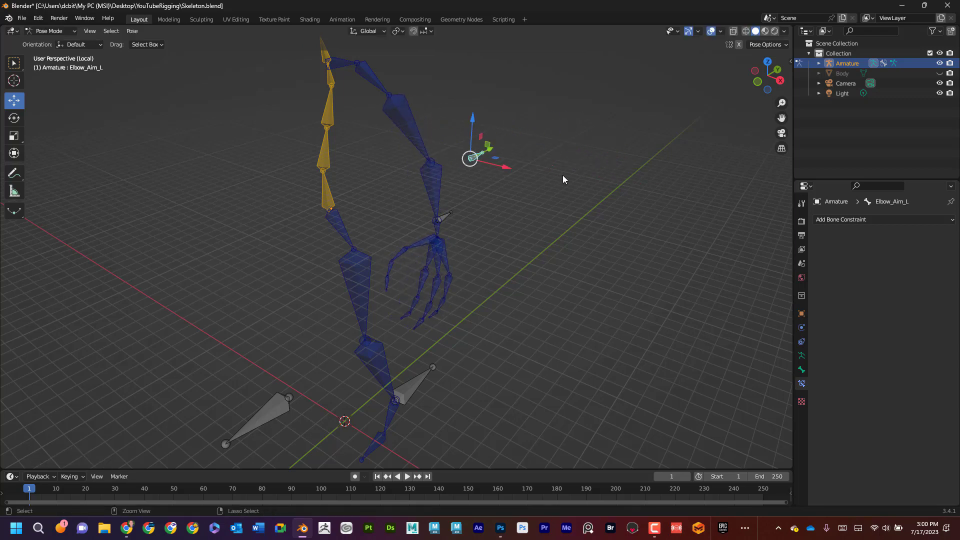
# Check the names and bone properties of the left heel, knee, wrist and elbow control bones
pyautogui.moveTo(573, 192); pyautogui.dragTo(555, 250, button='middle')
pyautogui.click(406, 356)
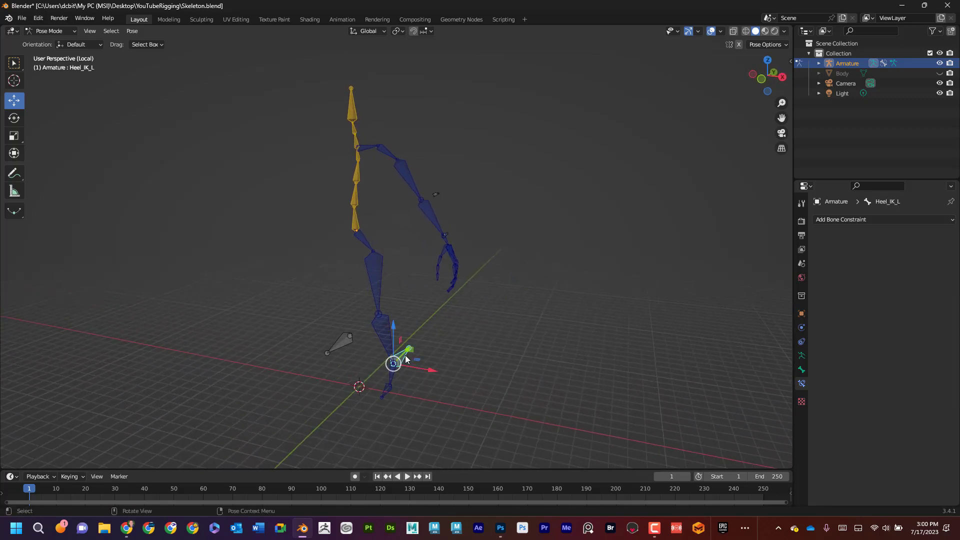
pyautogui.click(343, 343)
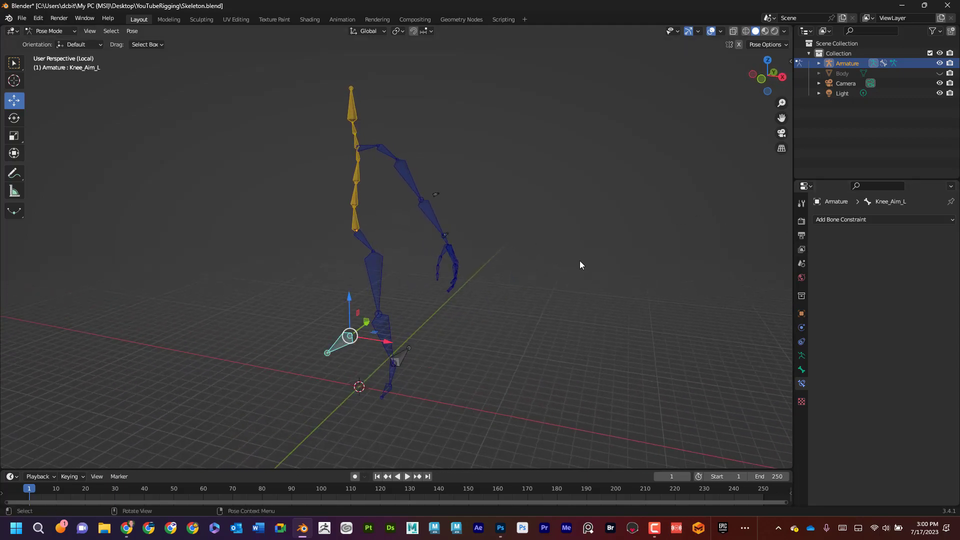
pyautogui.click(802, 370)
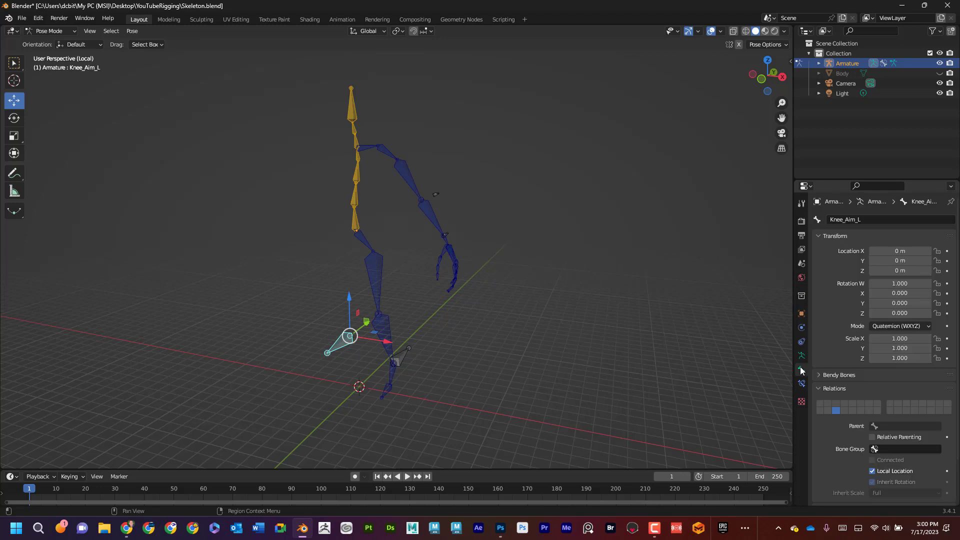
pyautogui.click(415, 355)
pyautogui.moveTo(782, 214); pyautogui.dragTo(439, 235, button='middle')
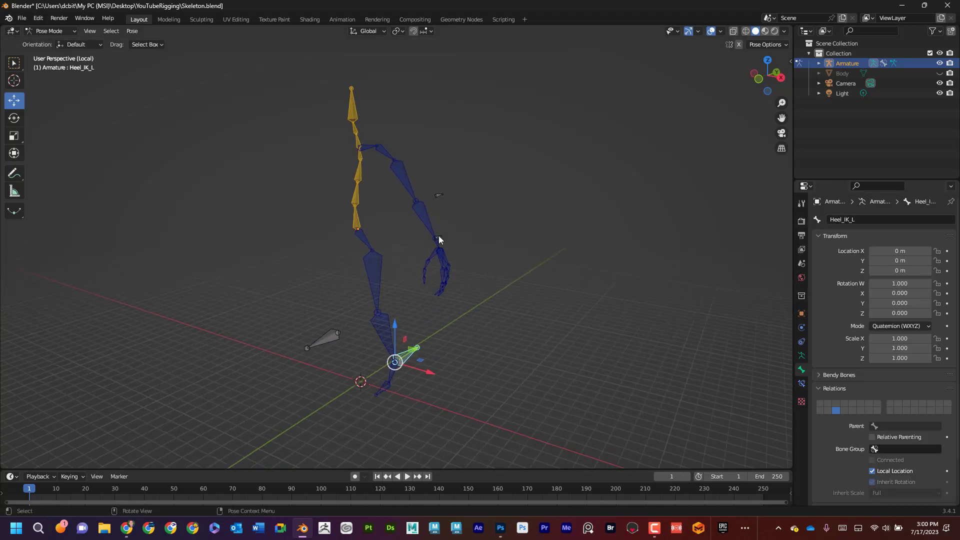
pyautogui.click(439, 235)
pyautogui.click(440, 196)
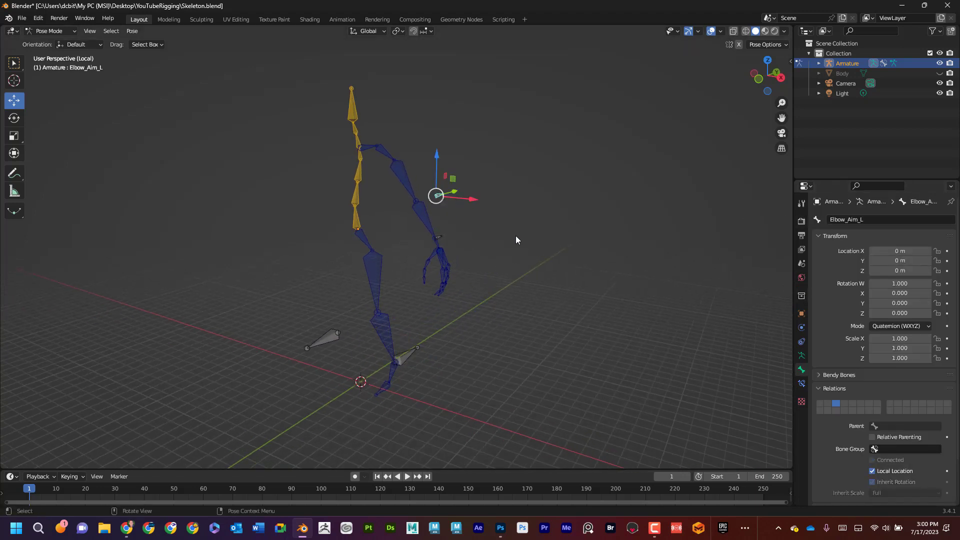
# Select all bones, switch the armature to Edit Mode and symmetrize them to create the right arm and leg
pyautogui.click(515, 235)
pyautogui.moveTo(519, 412); pyautogui.dragTo(248, 79)
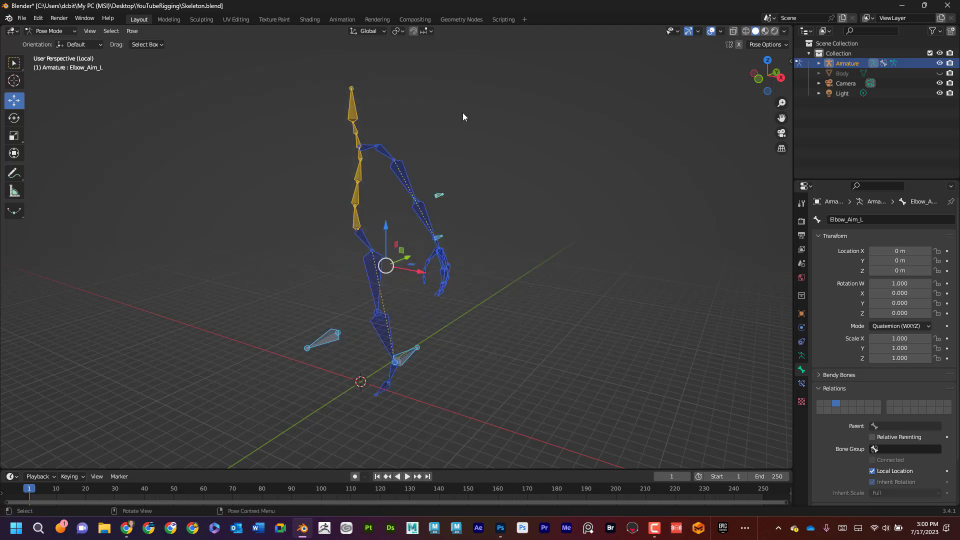
pyautogui.moveTo(463, 113); pyautogui.dragTo(196, 40, button='middle')
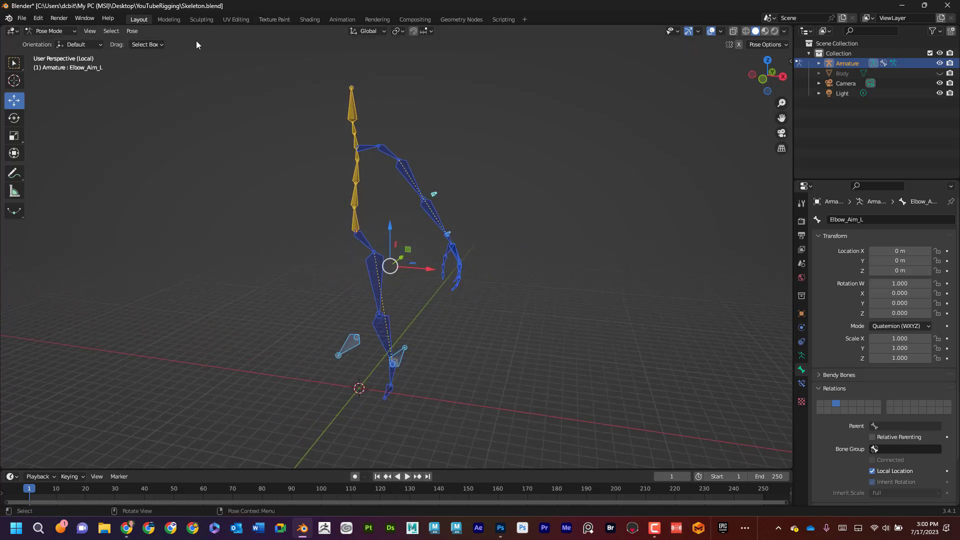
pyautogui.click(133, 32)
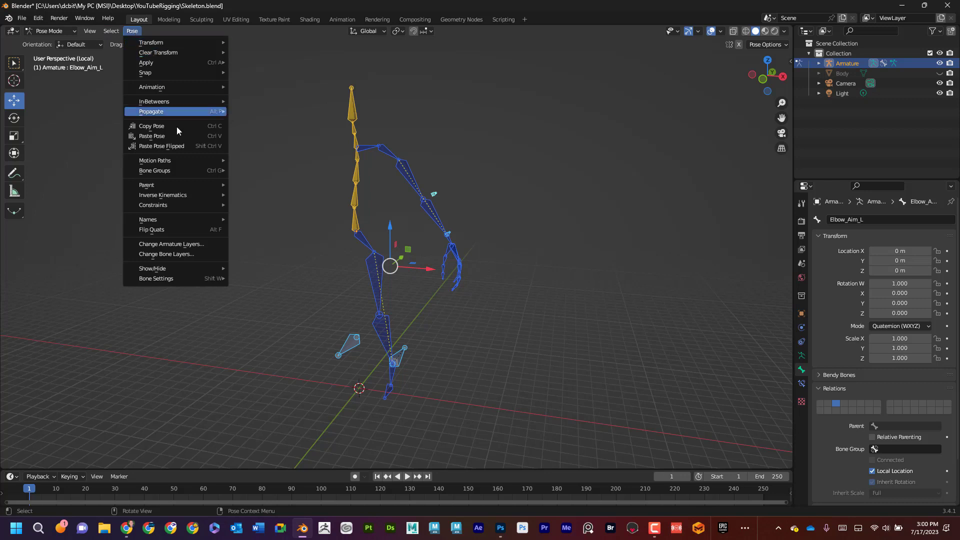
pyautogui.moveTo(61, 31)
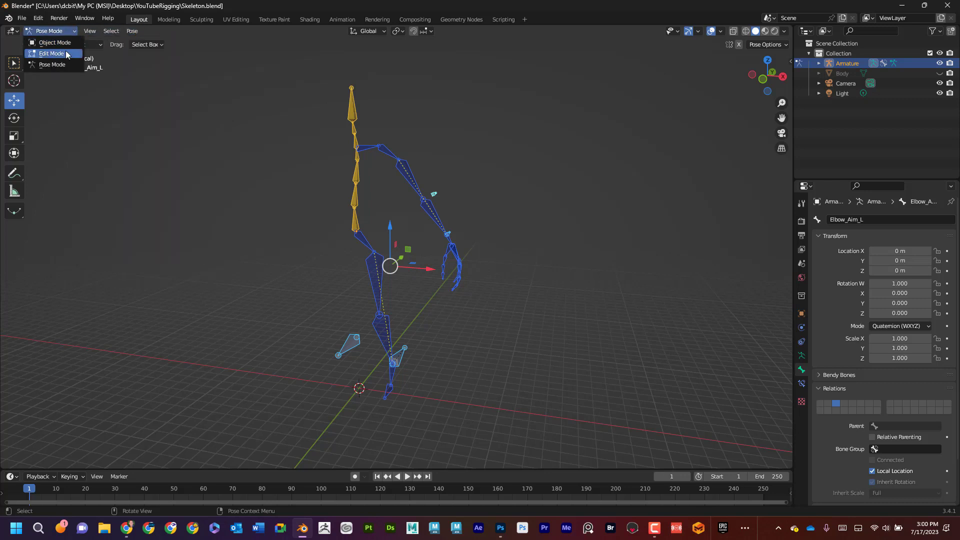
pyautogui.click(64, 52)
pyautogui.click(152, 31)
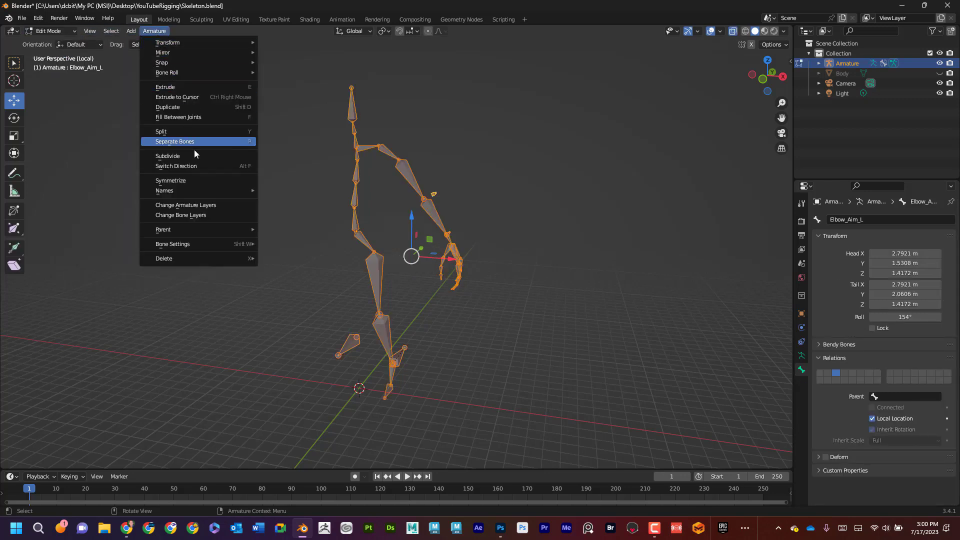
pyautogui.click(194, 180)
pyautogui.click(218, 188)
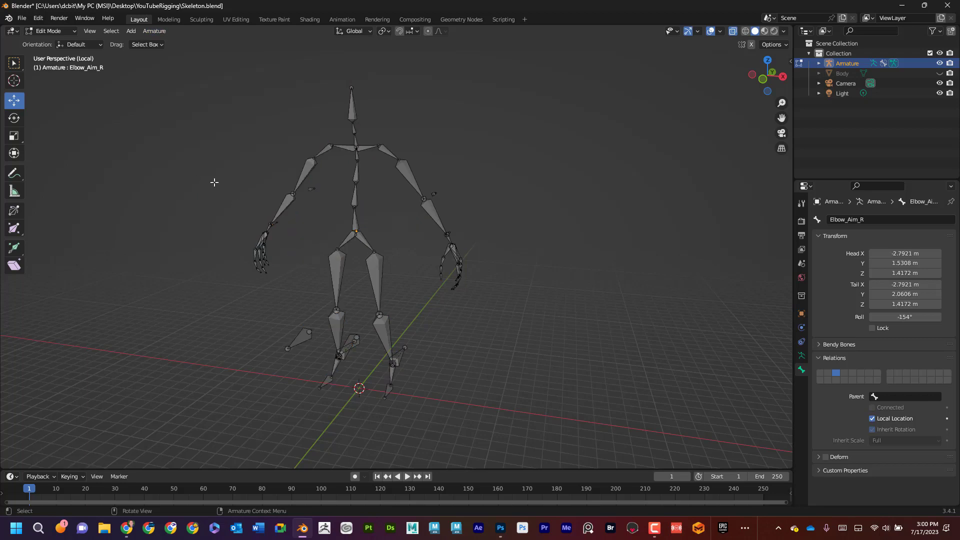
pyautogui.moveTo(218, 188); pyautogui.dragTo(322, 199, button='middle')
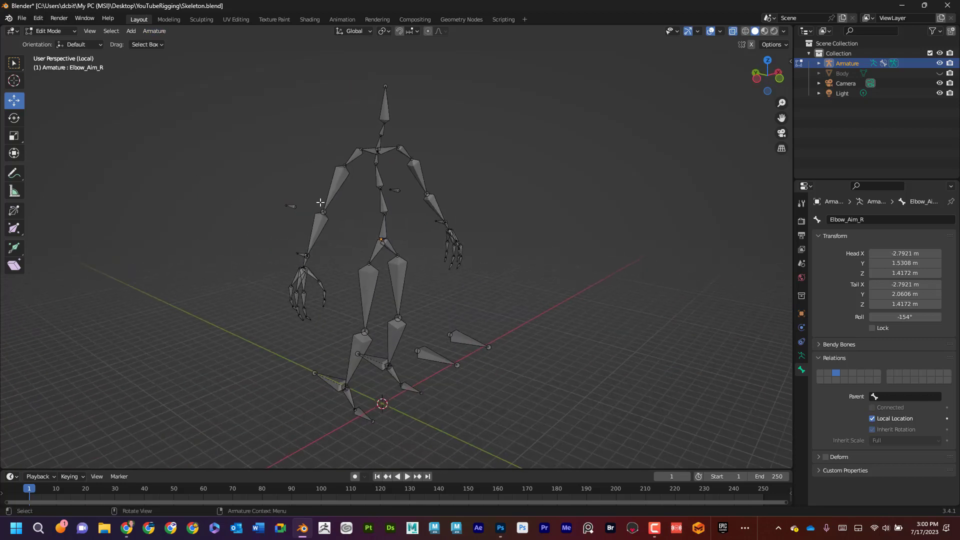
pyautogui.click(335, 386)
pyautogui.moveTo(335, 386); pyautogui.dragTo(331, 357)
pyautogui.hotkey('ctrl', 'z')
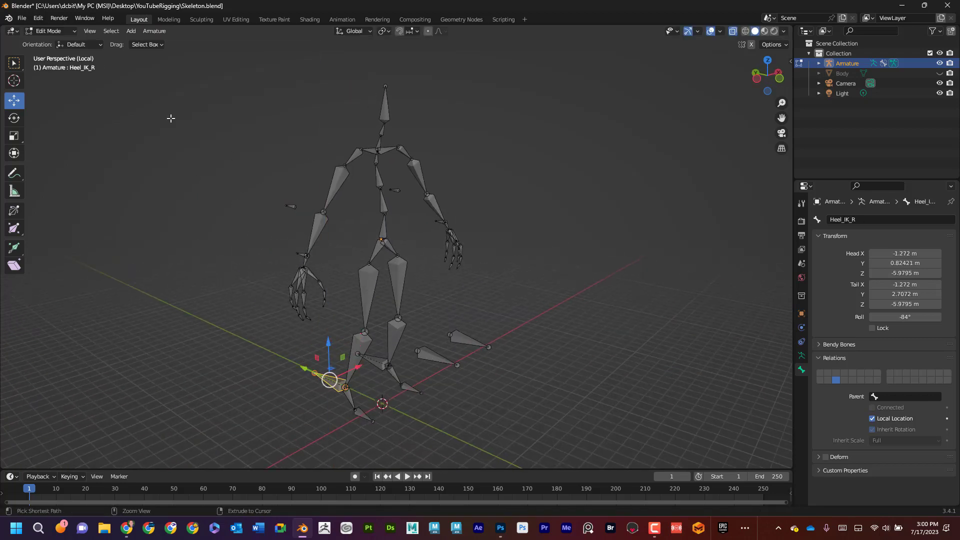
# Switch the armature back to Pose Mode and clear the bone selection
pyautogui.click(50, 31)
pyautogui.click(61, 64)
pyautogui.click(225, 238)
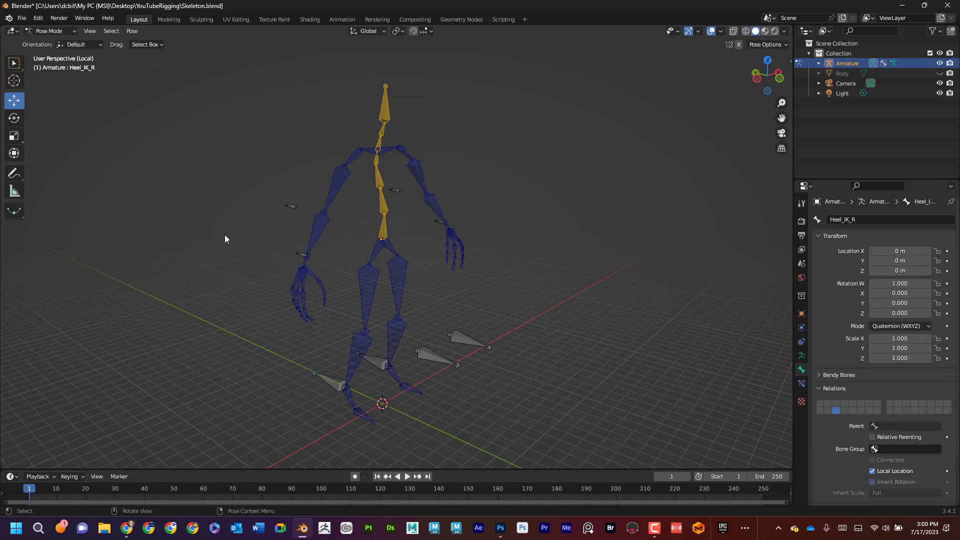
# Test the right leg's IK by raising Heel_IK_R and moving Knee_Aim_R, and undo the moves
pyautogui.moveTo(341, 353); pyautogui.dragTo(342, 313)
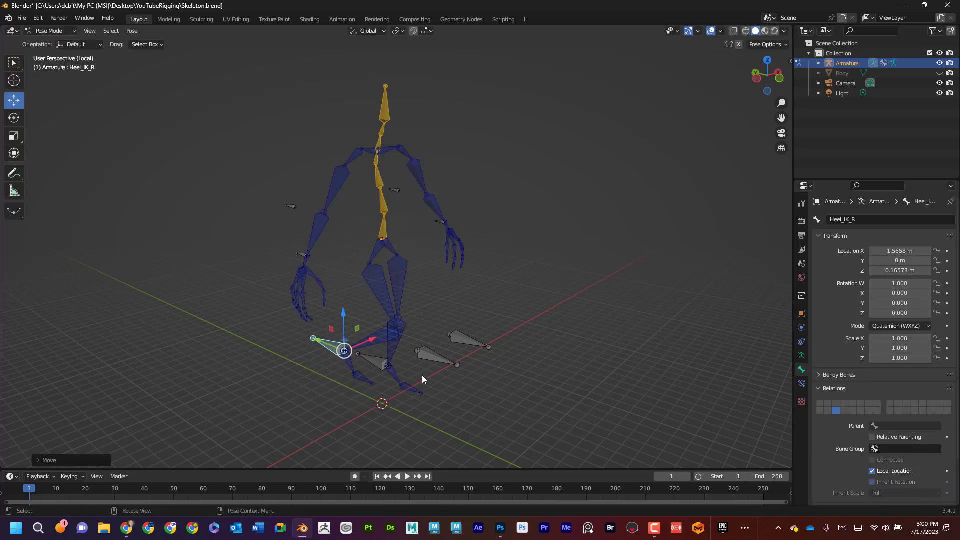
pyautogui.click(430, 356)
pyautogui.moveTo(430, 356); pyautogui.dragTo(500, 302, button='middle')
pyautogui.hotkey('ctrl', 'z')
pyautogui.hotkey('ctrl', 'z')
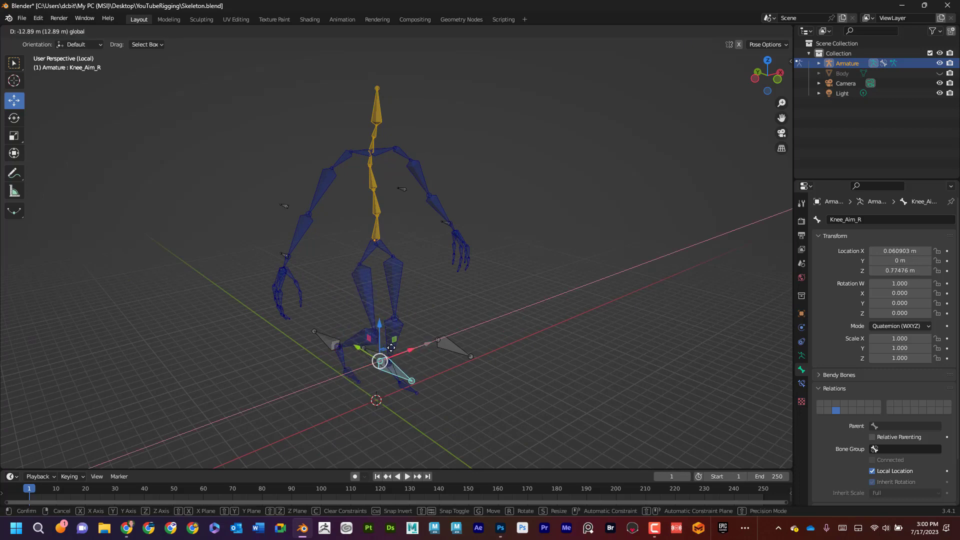
# Test the right arm's IK by raising Wrist_IK_R and moving the right elbow pole bone, and undo the moves
pyautogui.moveTo(441, 342); pyautogui.dragTo(351, 274, button='middle')
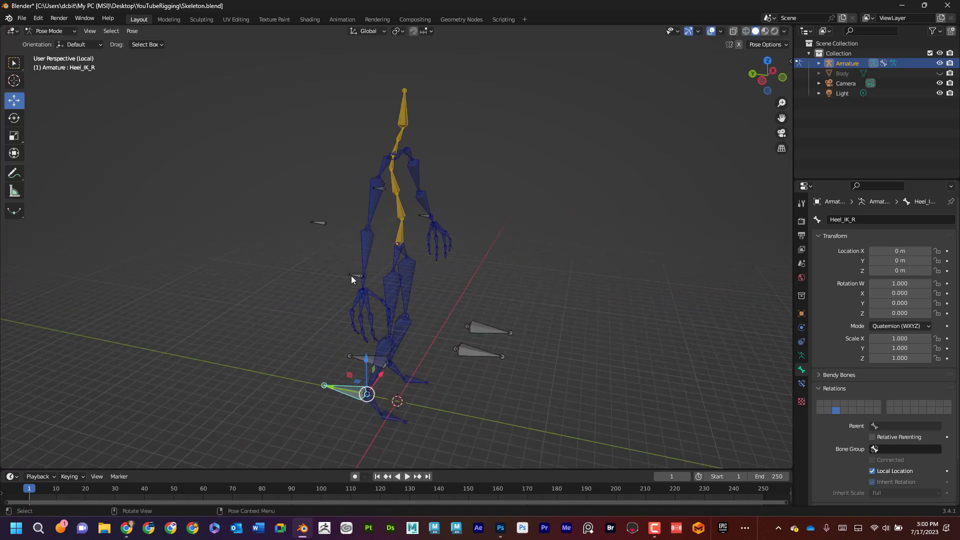
pyautogui.click(351, 274)
pyautogui.moveTo(363, 240); pyautogui.dragTo(361, 199)
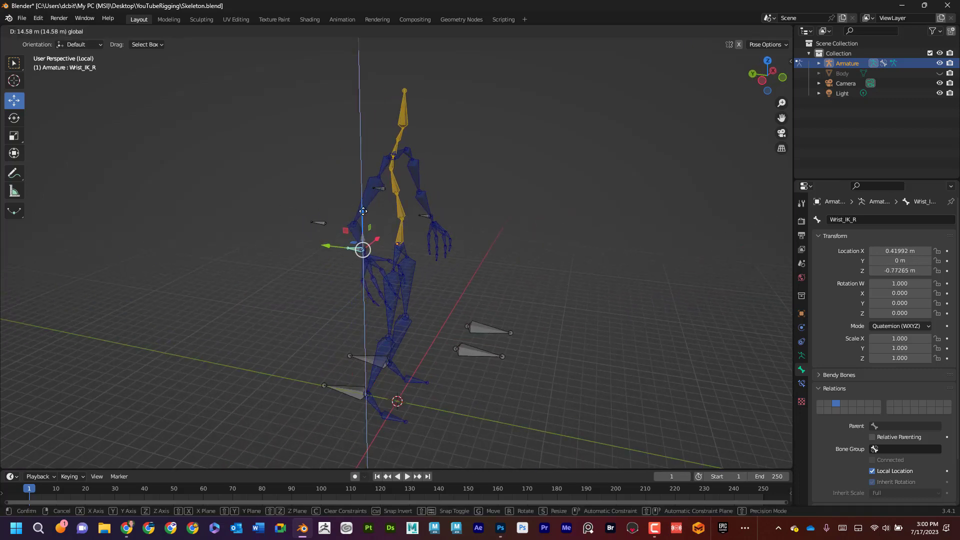
pyautogui.click(325, 218)
pyautogui.moveTo(418, 212); pyautogui.dragTo(323, 224, button='middle')
pyautogui.moveTo(322, 207); pyautogui.dragTo(349, 204)
pyautogui.hotkey('ctrl', 'z')
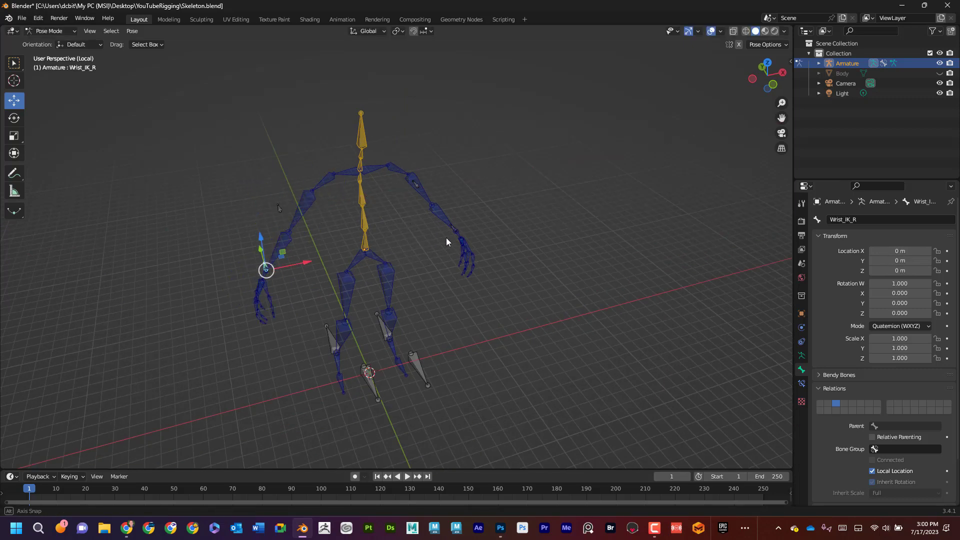
# Show the armature's own properties with its skeleton layers and bone groups
pyautogui.moveTo(446, 240); pyautogui.dragTo(606, 214, button='middle')
pyautogui.click(802, 384)
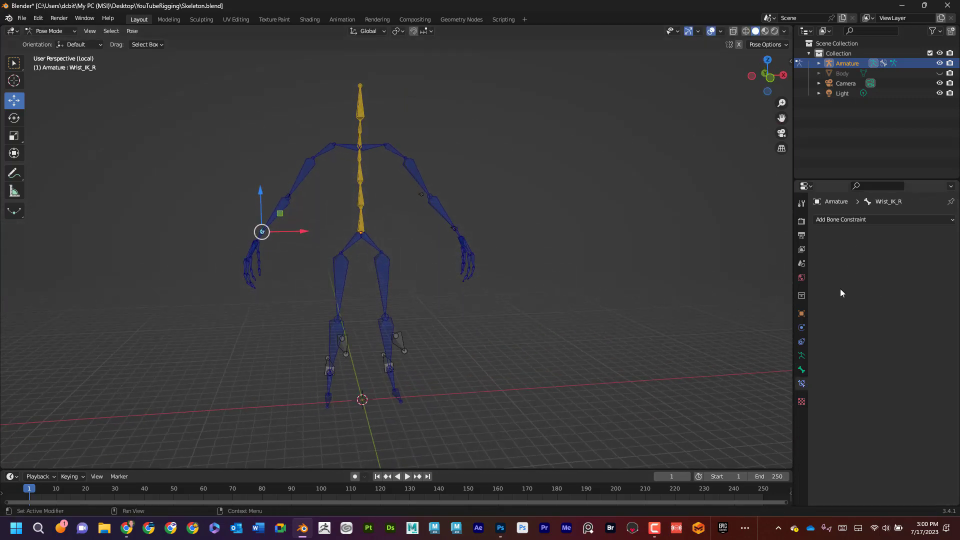
pyautogui.click(802, 370)
pyautogui.moveTo(612, 251)
pyautogui.mouseDown(button='middle')
pyautogui.moveTo(558, 251)
pyautogui.moveTo(597, 267)
pyautogui.moveTo(618, 253)
pyautogui.moveTo(588, 242)
pyautogui.moveTo(624, 254)
pyautogui.mouseUp(button='middle')
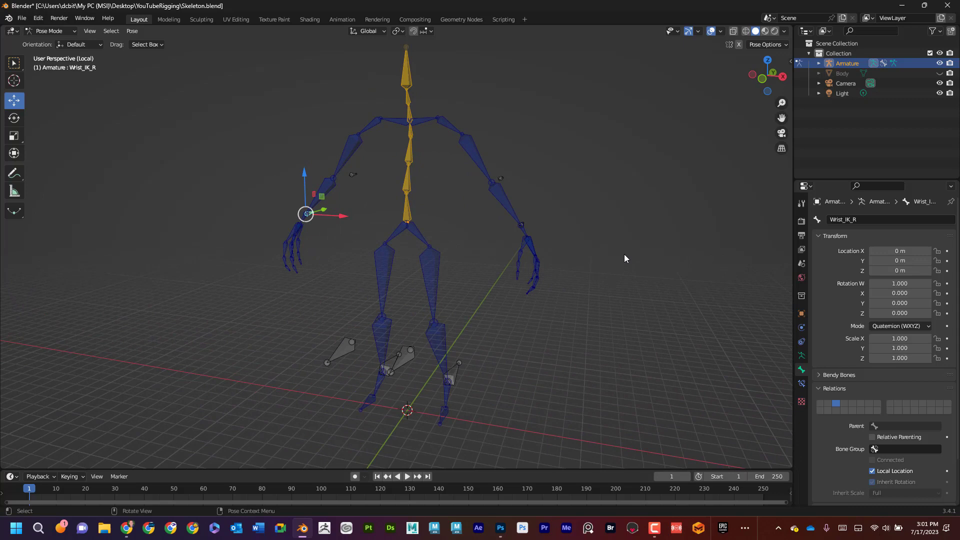
pyautogui.click(802, 356)
pyautogui.moveTo(597, 331); pyautogui.dragTo(428, 266, button='middle')
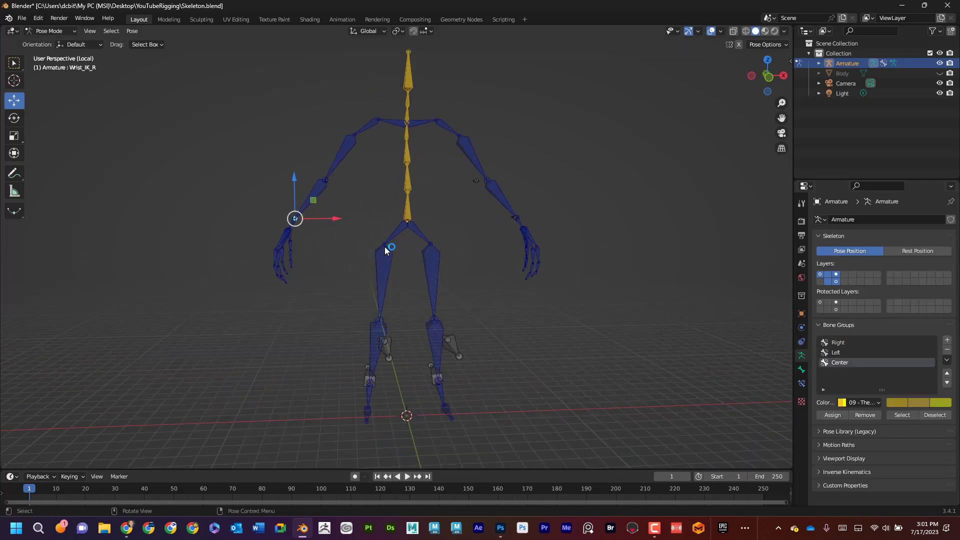
pyautogui.moveTo(393, 282); pyautogui.dragTo(371, 229, button='middle')
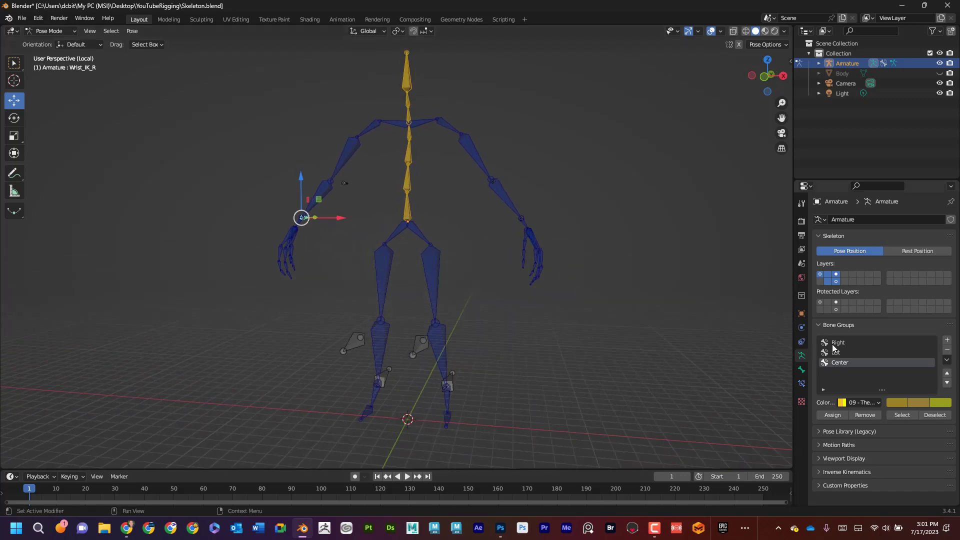
# Assign the right hip, thigh, shin and foot bones to the Right bone group
pyautogui.moveTo(370, 230); pyautogui.dragTo(395, 353)
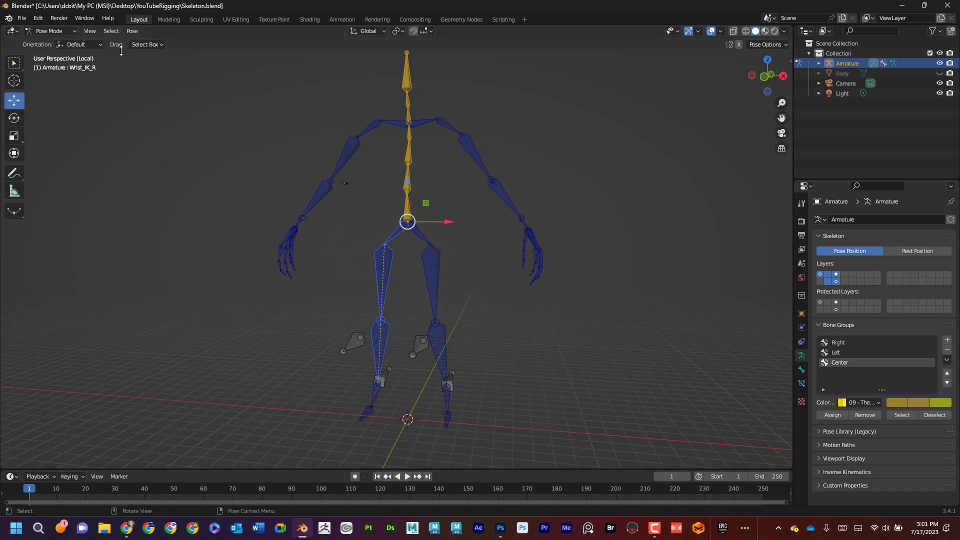
pyautogui.moveTo(353, 397); pyautogui.dragTo(381, 436)
pyautogui.moveTo(381, 436); pyautogui.dragTo(400, 418, button='middle')
pyautogui.click(847, 343)
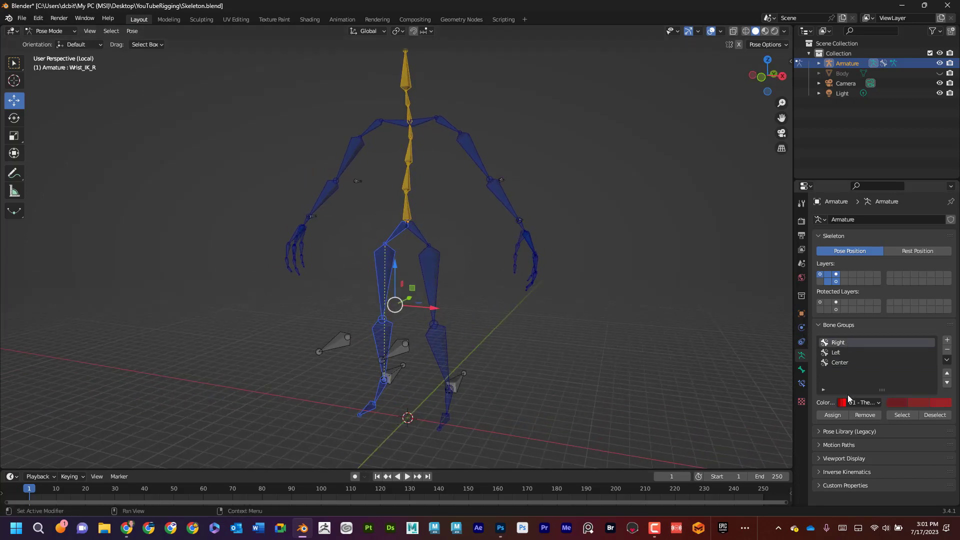
pyautogui.click(827, 415)
# Assign the right shoulder, arm and hand bones to the Right bone group and clear the selection
pyautogui.moveTo(396, 138); pyautogui.dragTo(329, 122, button='middle')
pyautogui.moveTo(329, 126); pyautogui.dragTo(386, 196)
pyautogui.moveTo(336, 230)
pyautogui.mouseDown(button='middle')
pyautogui.moveTo(358, 200)
pyautogui.moveTo(326, 222)
pyautogui.mouseUp(button='middle')
pyautogui.moveTo(274, 248); pyautogui.dragTo(324, 305)
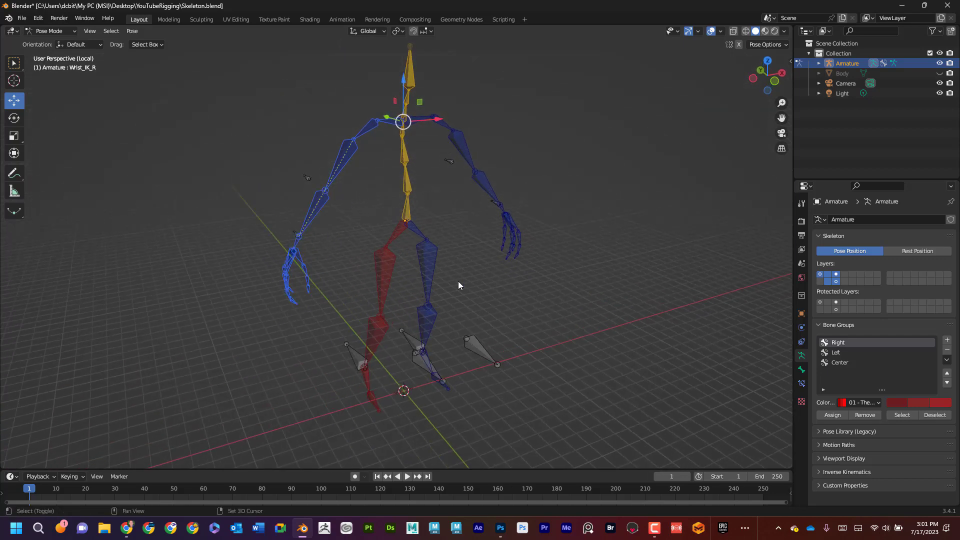
pyautogui.click(832, 415)
pyautogui.click(567, 271)
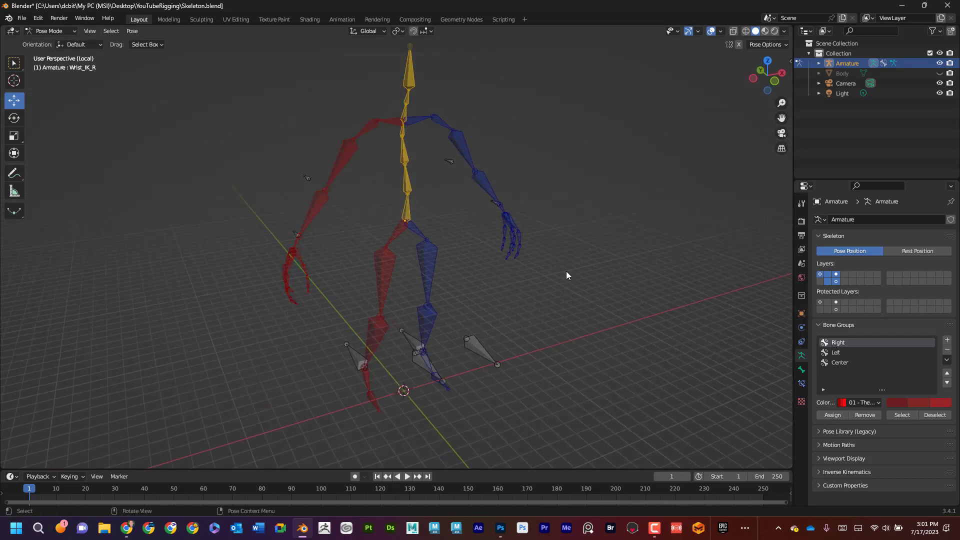
# Select the heel, knee, wrist and elbow control bones on both sides of the armature
pyautogui.moveTo(566, 271); pyautogui.dragTo(463, 234, button='middle')
pyautogui.moveTo(242, 284); pyautogui.dragTo(318, 377)
pyautogui.keyDown('shift'); pyautogui.moveTo(417, 330); pyautogui.dragTo(508, 430); pyautogui.keyUp('shift')
pyautogui.moveTo(578, 279); pyautogui.dragTo(396, 286, button='middle')
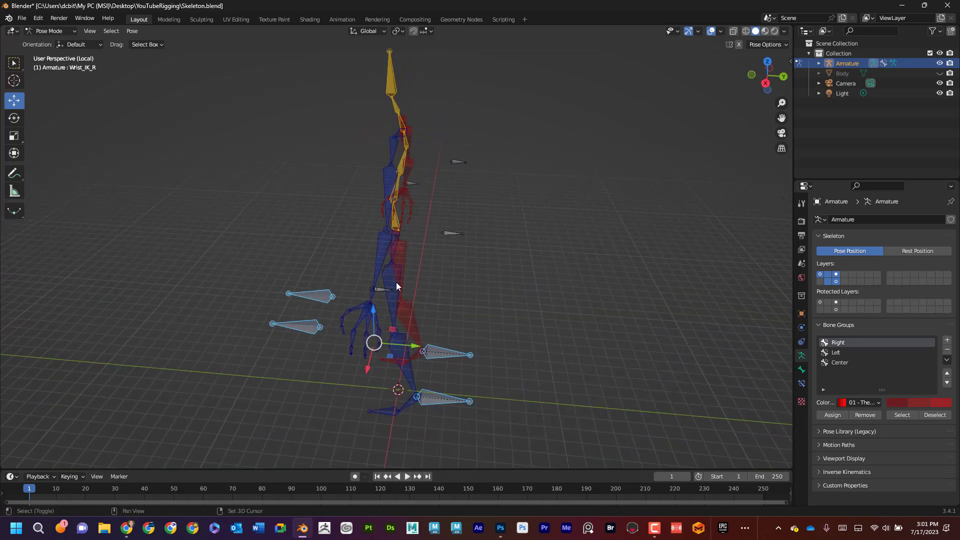
pyautogui.keyDown('shift'); pyautogui.click(382, 290); pyautogui.keyUp('shift')
pyautogui.keyDown('shift'); pyautogui.click(450, 234); pyautogui.keyUp('shift')
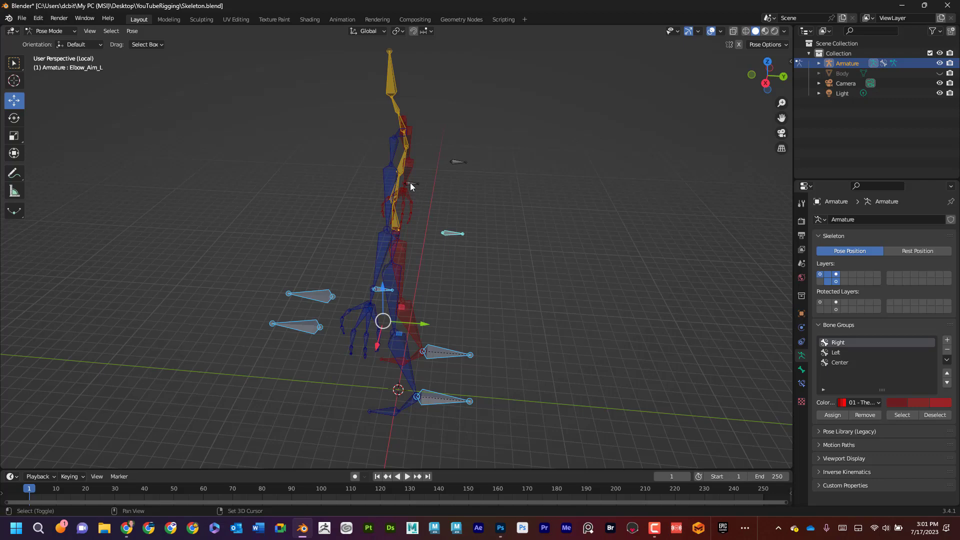
pyautogui.keyDown('shift'); pyautogui.click(413, 184); pyautogui.keyUp('shift')
pyautogui.keyDown('shift'); pyautogui.click(458, 162); pyautogui.keyUp('shift')
pyautogui.moveTo(471, 189); pyautogui.dragTo(571, 205, button='middle')
# Create a bone group named Controlers with the 06 - Theme Color Set and assign the selected control bones to it
pyautogui.click(948, 341)
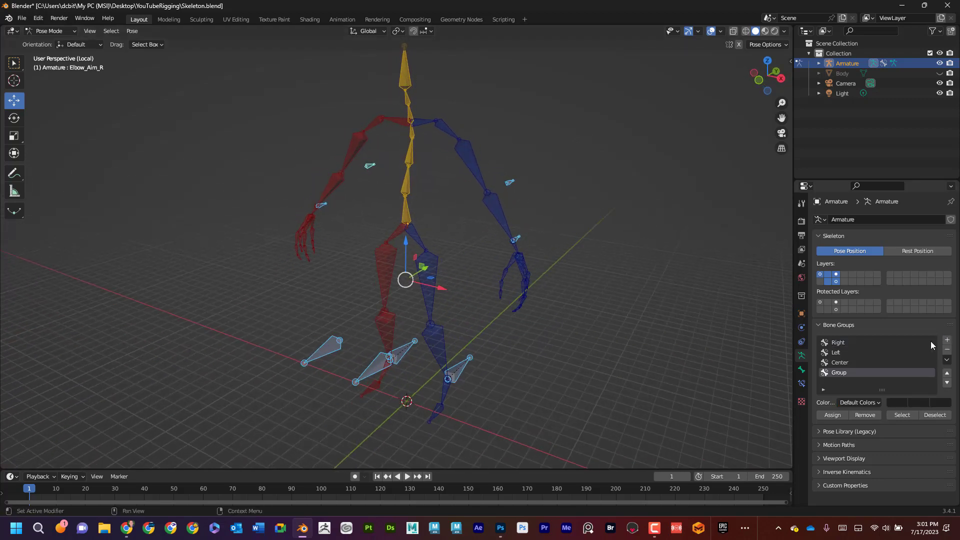
pyautogui.doubleClick(850, 373)
pyautogui.write('Controlers')
pyautogui.click(871, 403)
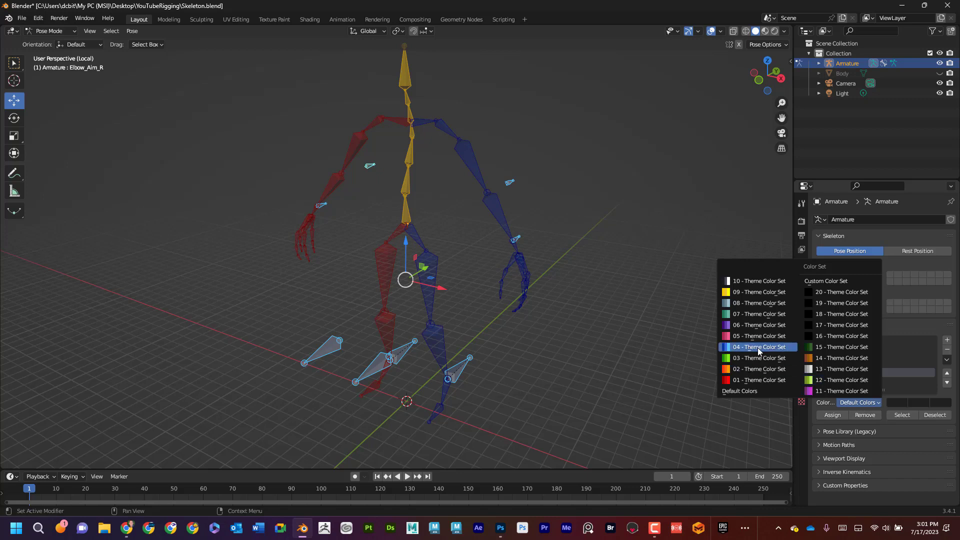
pyautogui.click(755, 325)
pyautogui.click(833, 416)
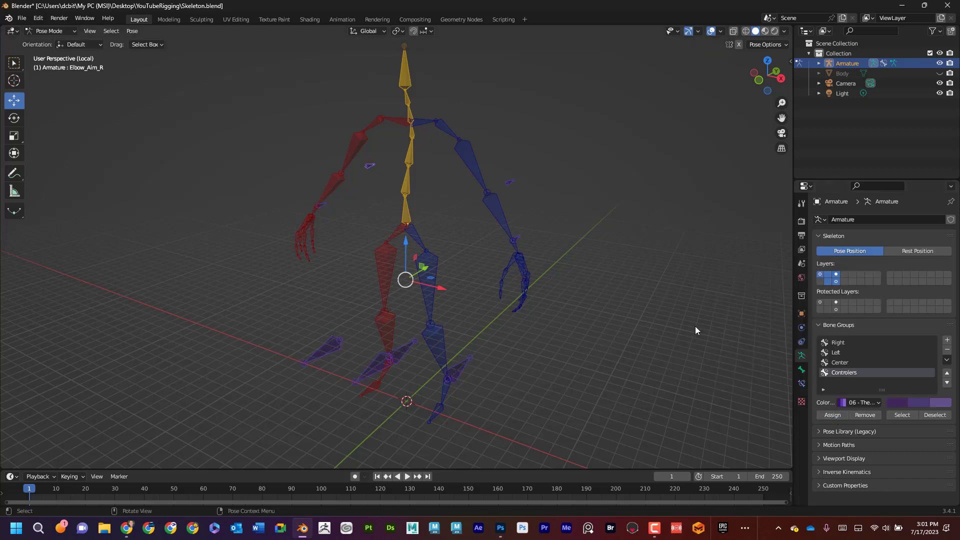
pyautogui.click(695, 326)
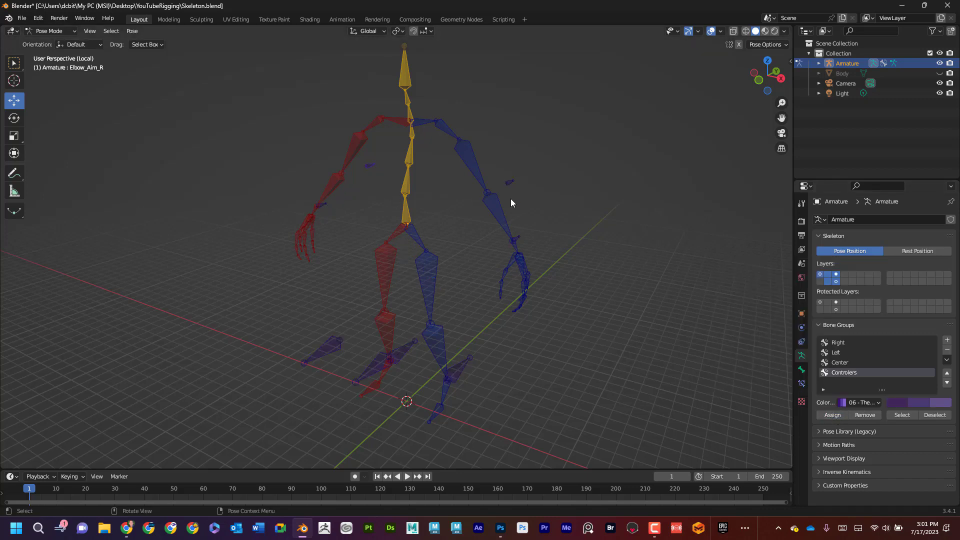
# Move all heel, knee, wrist and elbow control bones to the first upper-row bone layer of the second layer block
pyautogui.moveTo(551, 359); pyautogui.dragTo(502, 347, button='middle')
pyautogui.click(275, 322)
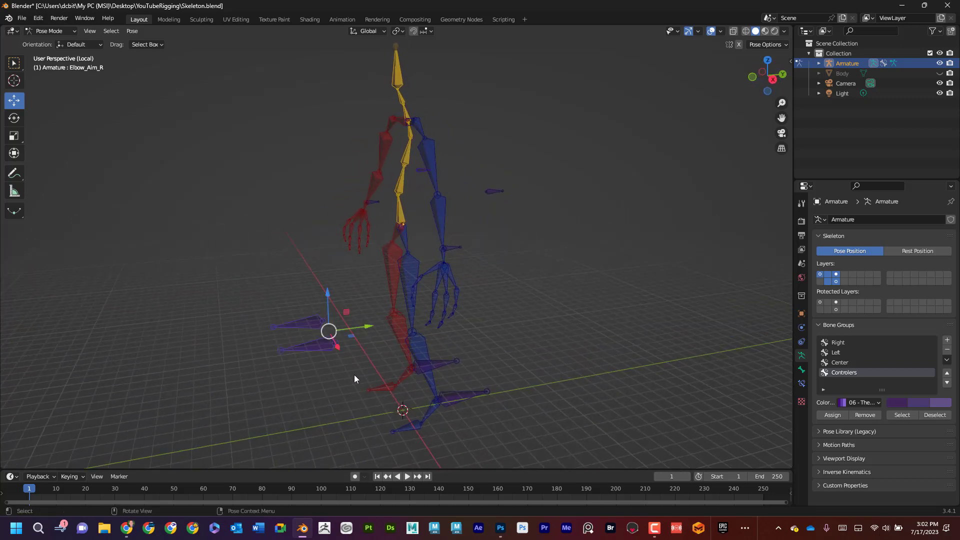
pyautogui.moveTo(514, 397); pyautogui.dragTo(472, 431, button='middle')
pyautogui.keyDown('shift'); pyautogui.click(467, 407); pyautogui.keyUp('shift')
pyautogui.keyDown('shift'); pyautogui.click(463, 373); pyautogui.keyUp('shift')
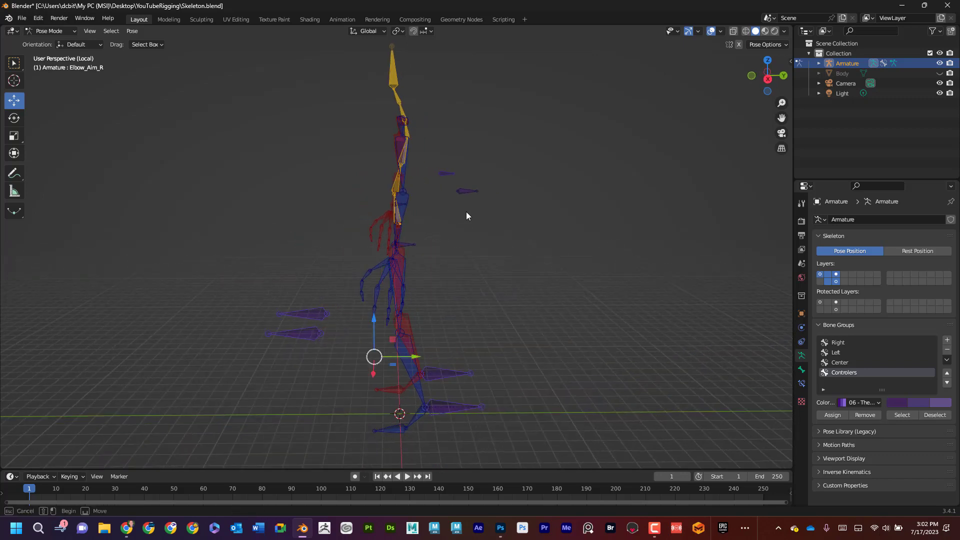
pyautogui.keyDown('shift'); pyautogui.click(468, 191); pyautogui.keyUp('shift')
pyautogui.keyDown('shift'); pyautogui.click(448, 174); pyautogui.keyUp('shift')
pyautogui.keyDown('shift'); pyautogui.click(405, 248); pyautogui.keyUp('shift')
pyautogui.moveTo(566, 220); pyautogui.dragTo(515, 225, button='middle')
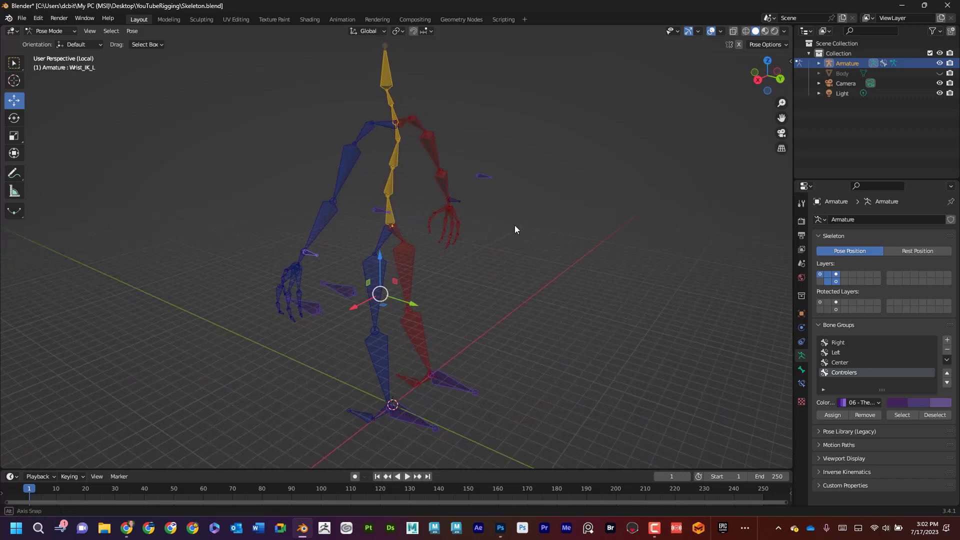
pyautogui.keyDown('shift'); pyautogui.click(460, 202); pyautogui.keyUp('shift')
pyautogui.moveTo(460, 202); pyautogui.dragTo(600, 251, button='middle')
pyautogui.press('m')
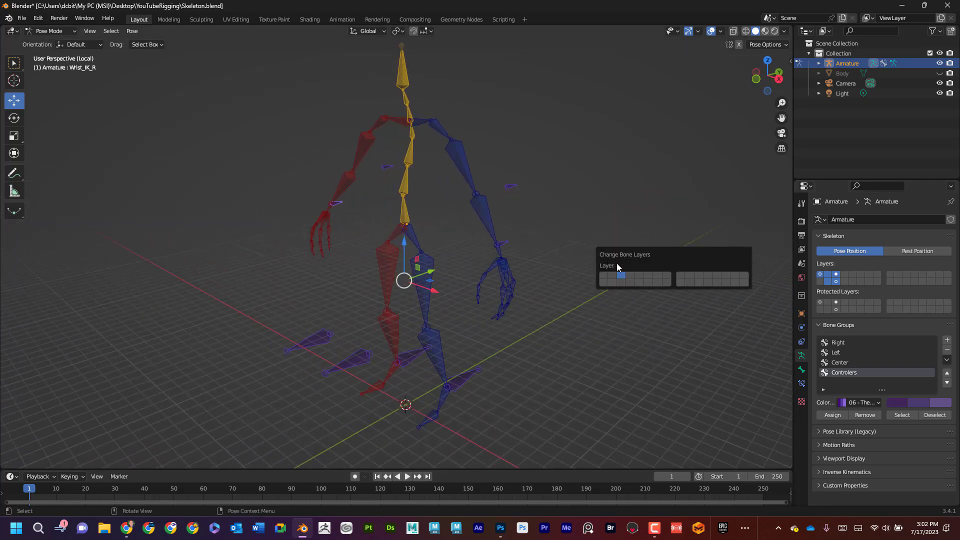
pyautogui.click(680, 276)
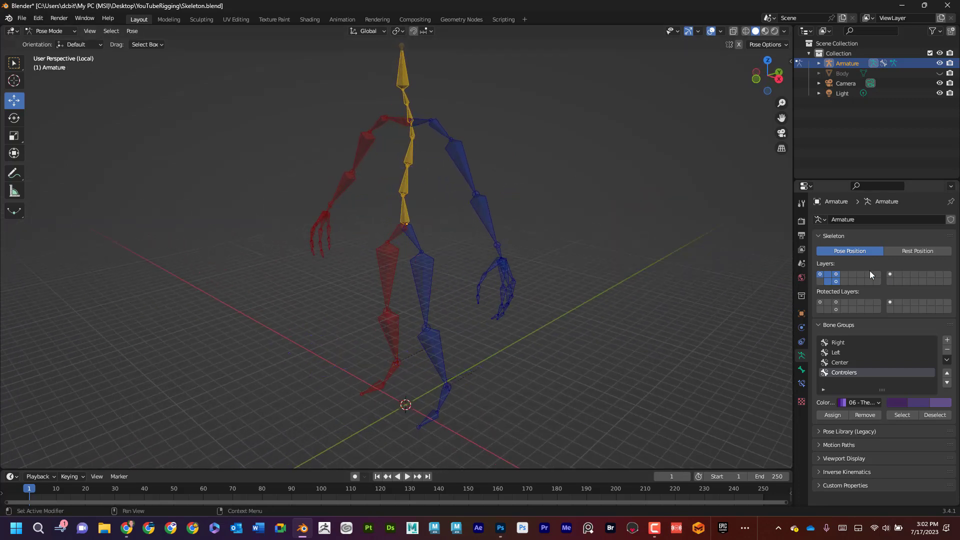
# Display the control bones' layer alone and check the visibility of the second-column layers in the first block
pyautogui.moveTo(879, 277)
pyautogui.mouseDown(button='middle')
pyautogui.moveTo(598, 298)
pyautogui.moveTo(894, 276)
pyautogui.mouseUp(button='middle')
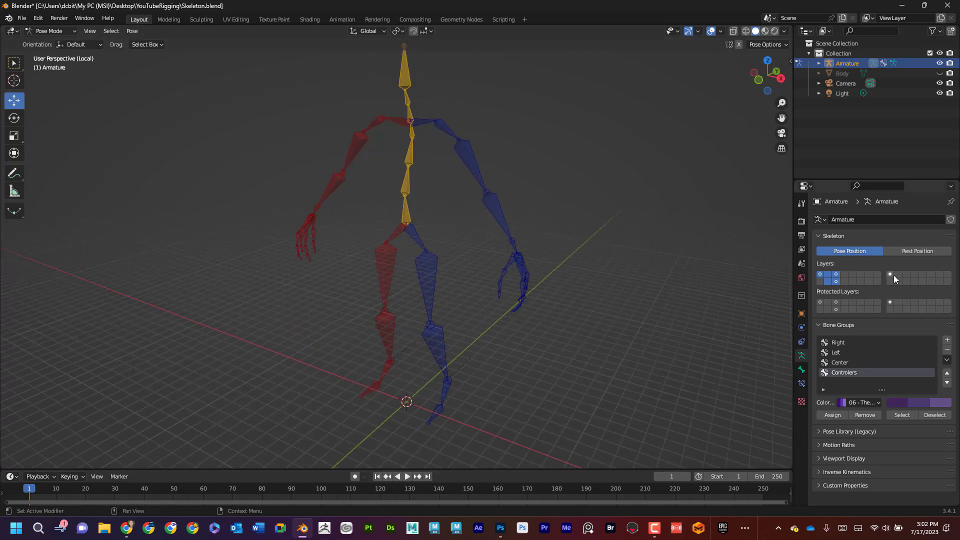
pyautogui.click(889, 276)
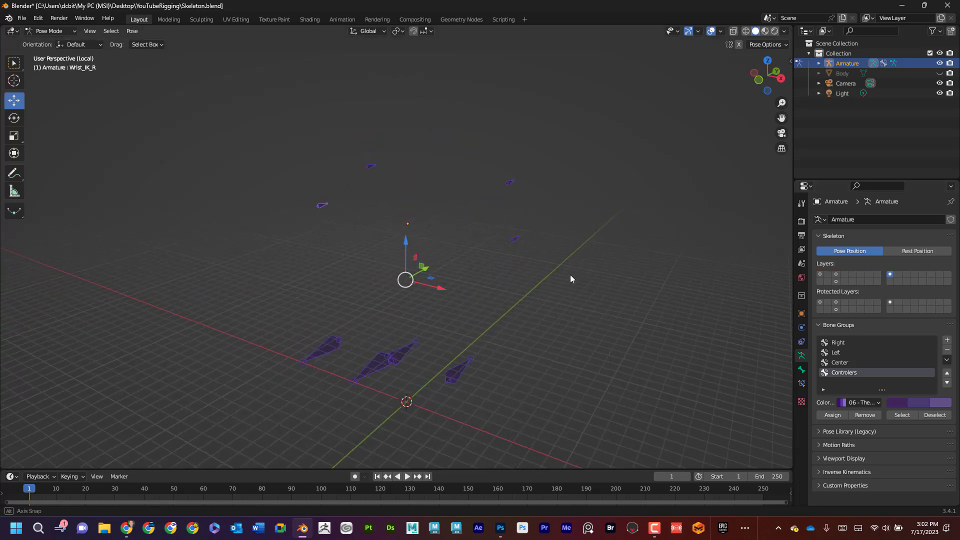
pyautogui.moveTo(571, 278); pyautogui.dragTo(592, 264, button='middle')
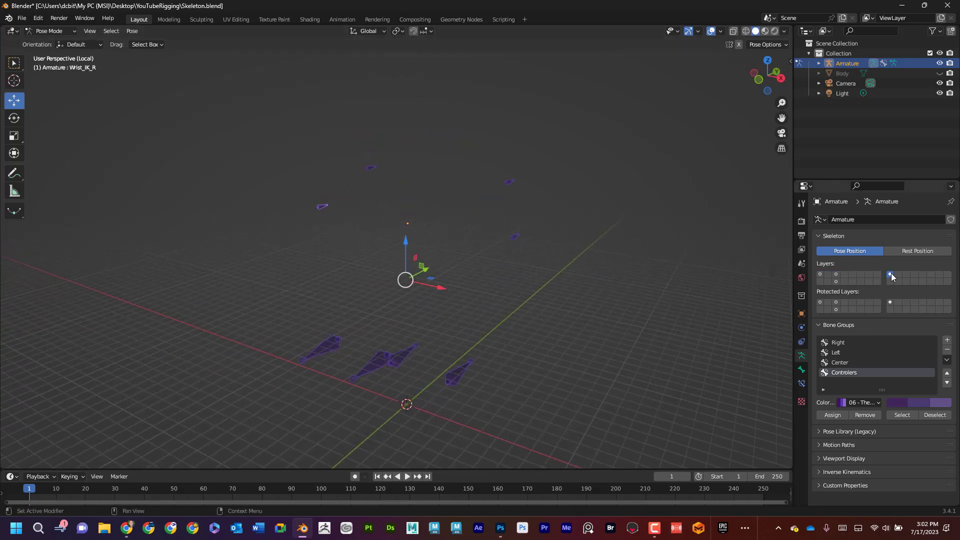
pyautogui.keyDown('shift'); pyautogui.click(828, 275); pyautogui.keyUp('shift')
pyautogui.keyDown('shift'); pyautogui.click(829, 274); pyautogui.keyUp('shift')
pyautogui.click(828, 282)
# Show the arm, leg, control and spine bone layers together
pyautogui.click(835, 275)
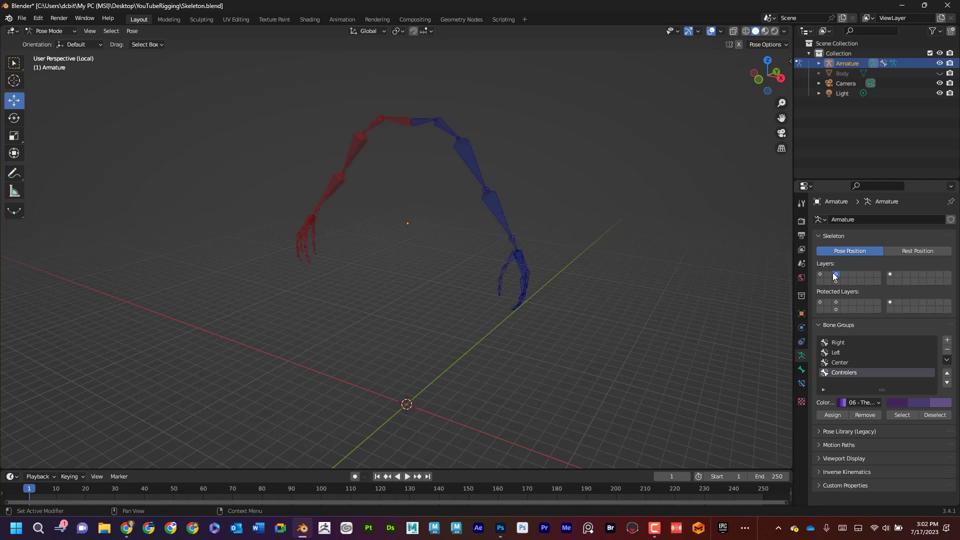
pyautogui.keyDown('shift'); pyautogui.click(836, 282); pyautogui.keyUp('shift')
pyautogui.keyDown('shift'); pyautogui.click(890, 274); pyautogui.keyUp('shift')
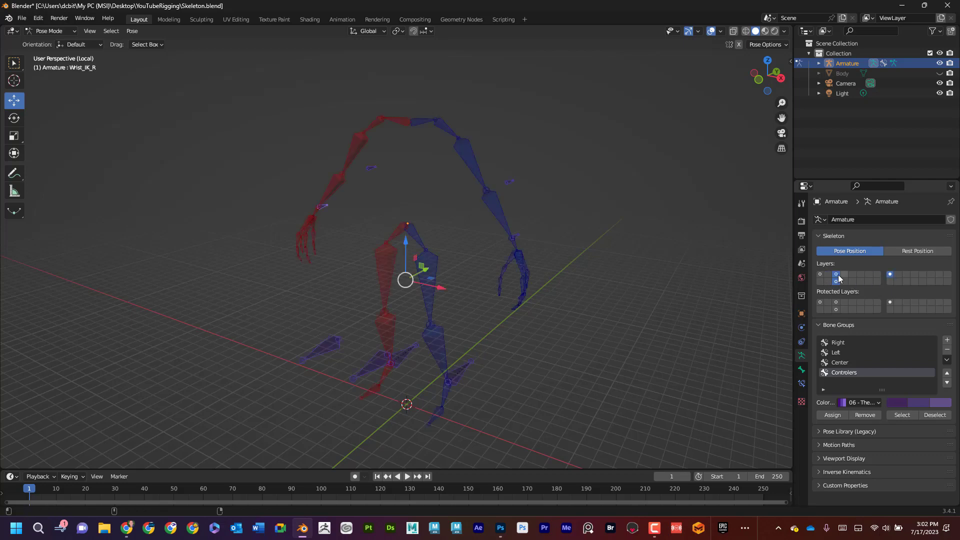
pyautogui.keyDown('shift'); pyautogui.click(821, 275); pyautogui.keyUp('shift')
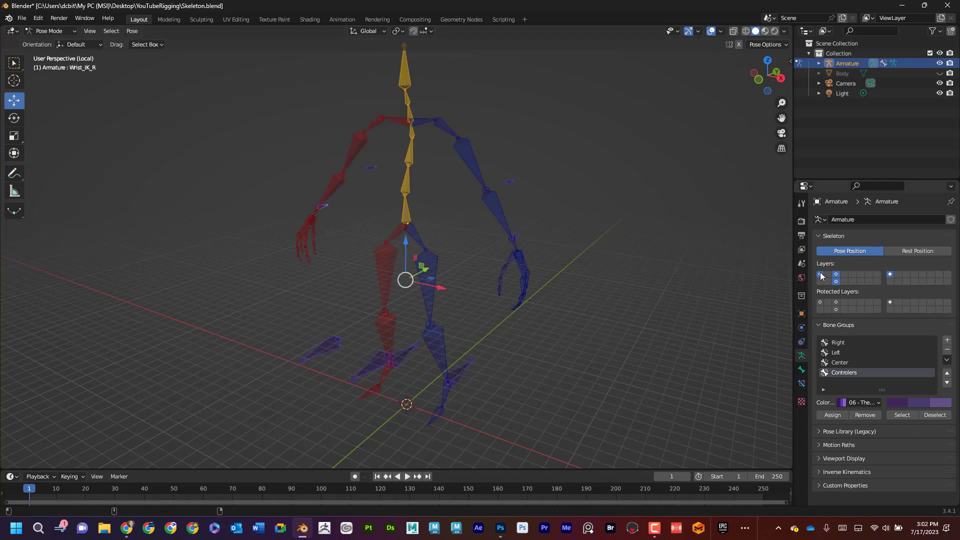
# Move the right leg and foot bones to the second lower-row bone layer of the first layer block
pyautogui.moveTo(615, 272); pyautogui.dragTo(365, 252, button='middle')
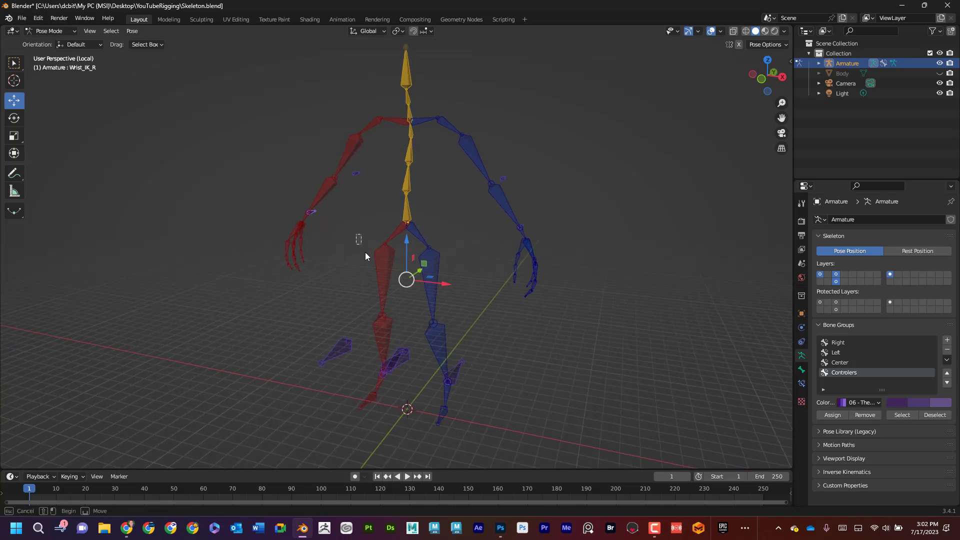
pyautogui.moveTo(365, 252); pyautogui.dragTo(396, 332)
pyautogui.moveTo(360, 385); pyautogui.dragTo(388, 409)
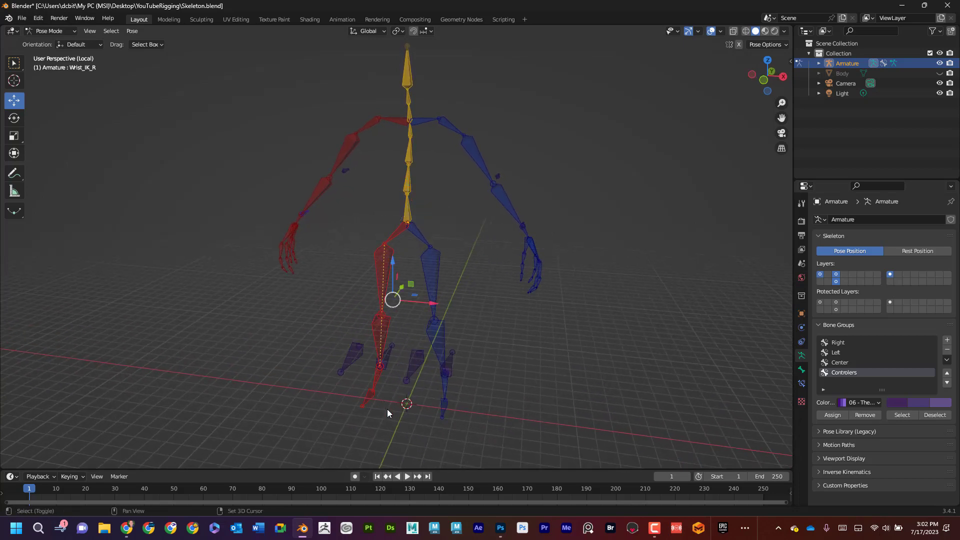
pyautogui.moveTo(388, 410); pyautogui.dragTo(386, 386, button='middle')
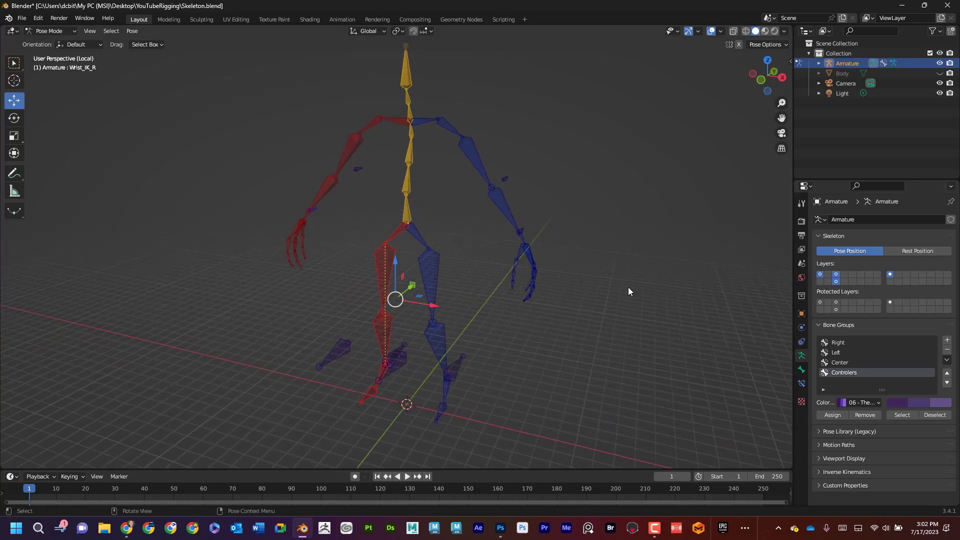
pyautogui.press('m')
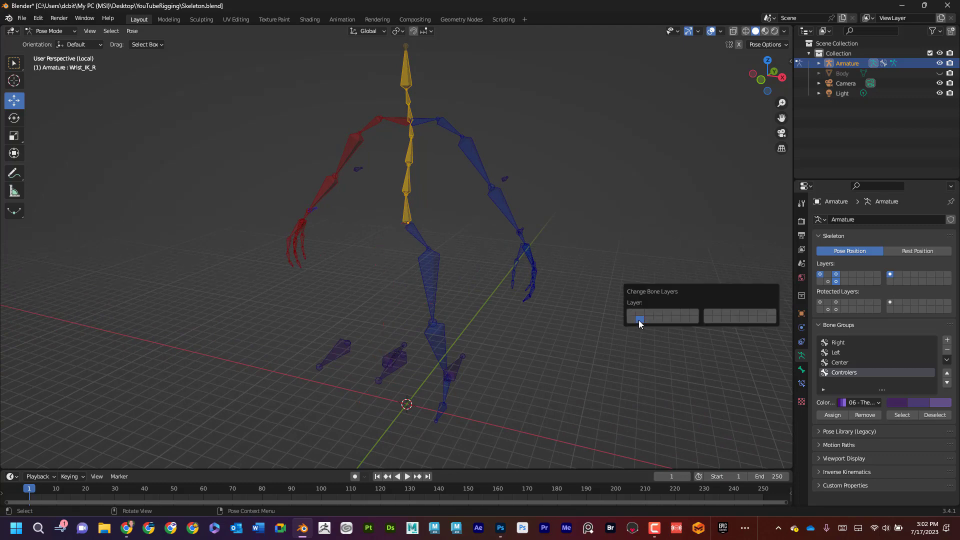
pyautogui.click(639, 323)
# Move the right shoulder, arm and hand bones to the second upper-row bone layer of the first layer block
pyautogui.moveTo(520, 215); pyautogui.dragTo(370, 123, button='middle')
pyautogui.moveTo(322, 111); pyautogui.dragTo(376, 212)
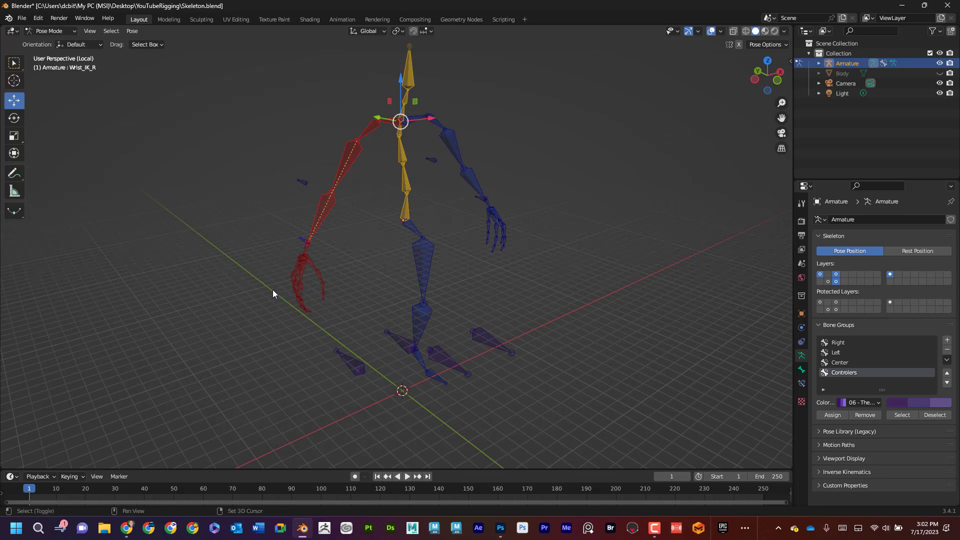
pyautogui.moveTo(280, 260); pyautogui.dragTo(337, 326)
pyautogui.moveTo(352, 275)
pyautogui.mouseDown(button='middle')
pyautogui.moveTo(305, 276)
pyautogui.moveTo(339, 278)
pyautogui.mouseUp(button='middle')
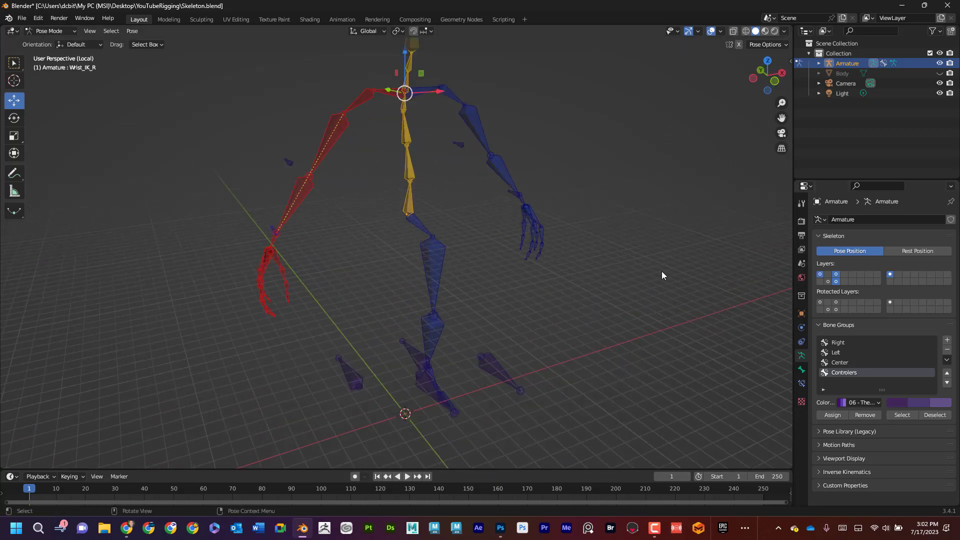
pyautogui.press('m')
pyautogui.click(670, 298)
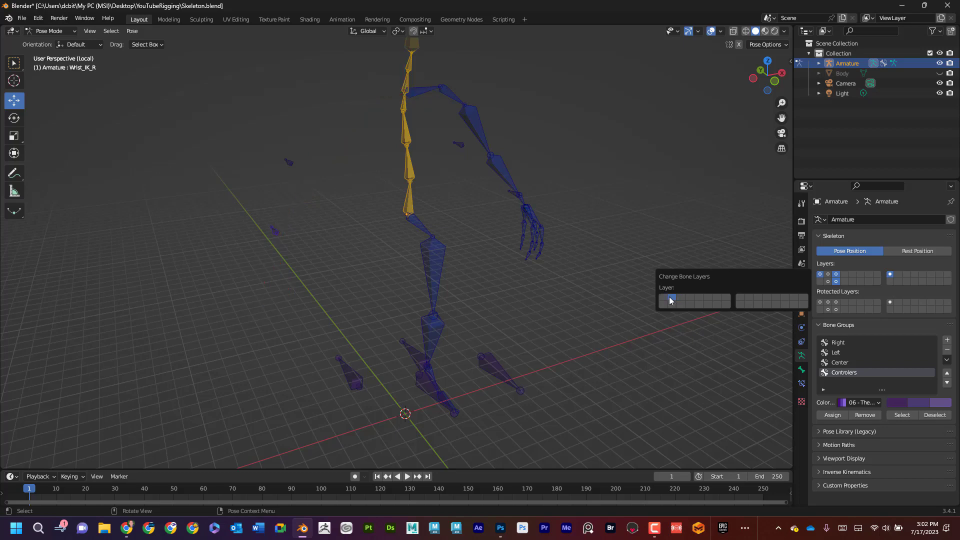
# Make the right arm and right leg bone layers visible, and unhide the Body mesh
pyautogui.moveTo(598, 223); pyautogui.dragTo(710, 271, button='middle')
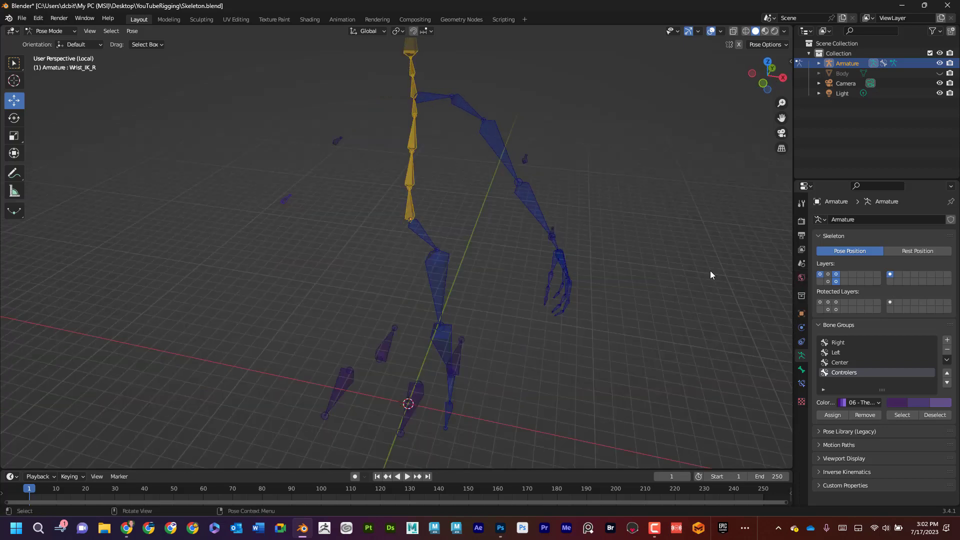
pyautogui.keyDown('shift'); pyautogui.click(828, 275); pyautogui.keyUp('shift')
pyautogui.moveTo(630, 270); pyautogui.dragTo(596, 249, button='middle')
pyautogui.scroll(-2, 576, 253)
pyautogui.click(940, 73)
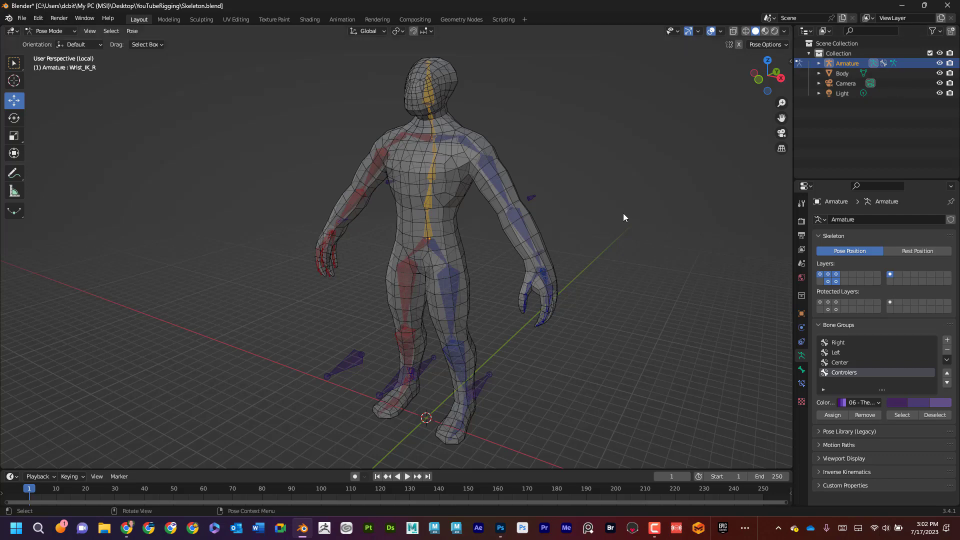
pyautogui.moveTo(623, 214); pyautogui.dragTo(612, 203, button='middle')
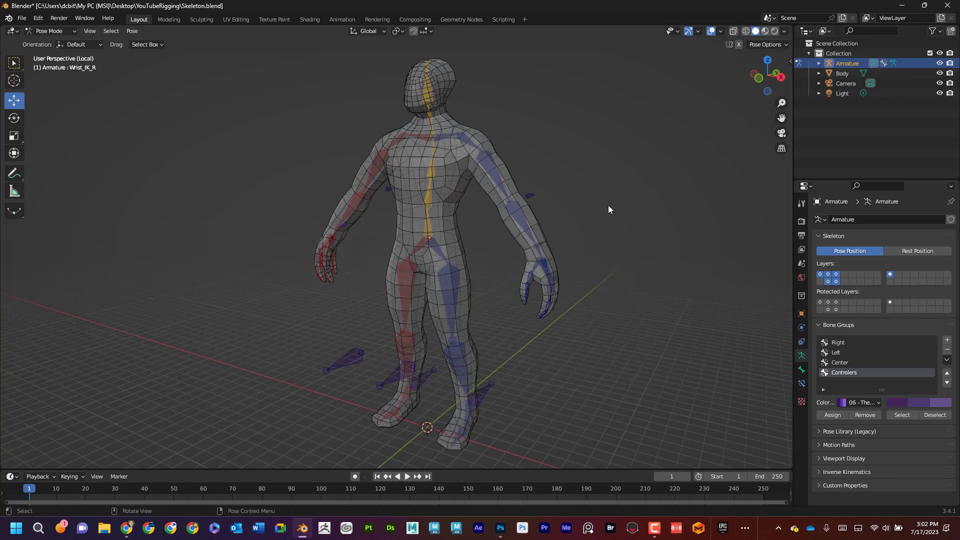